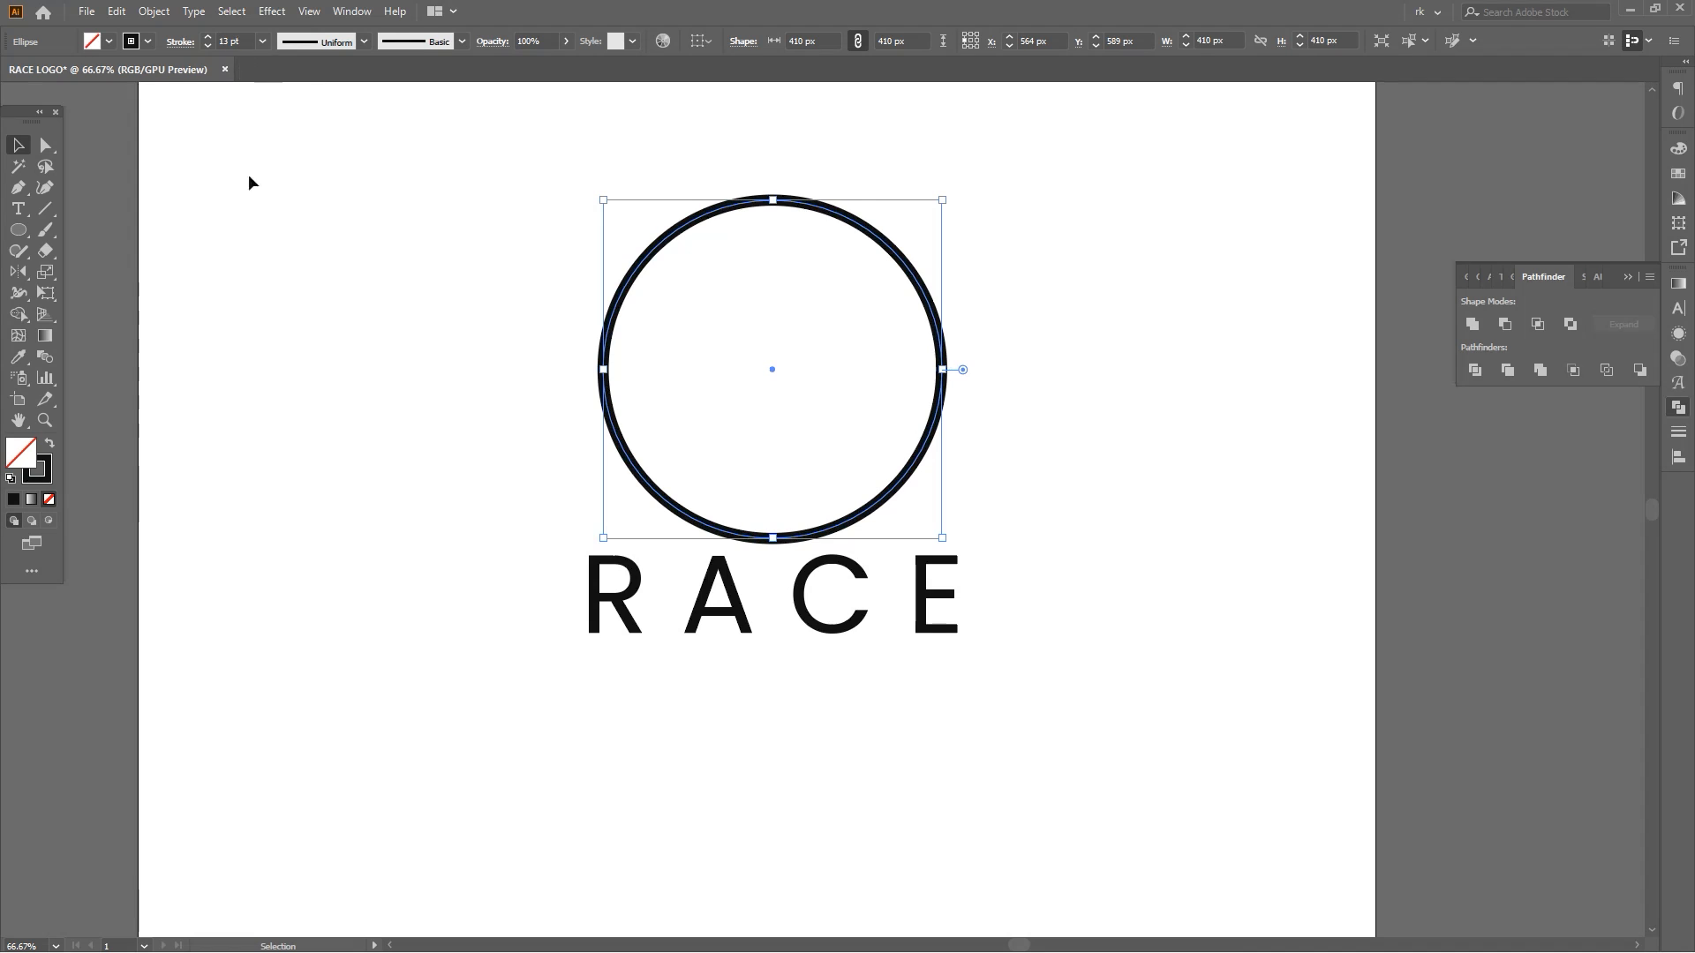
# Draw a rectangle about 226 × 207 px over the left half of the circle and align its vertical centre to the circle
pyautogui.click(272, 300)
pyautogui.press('space')
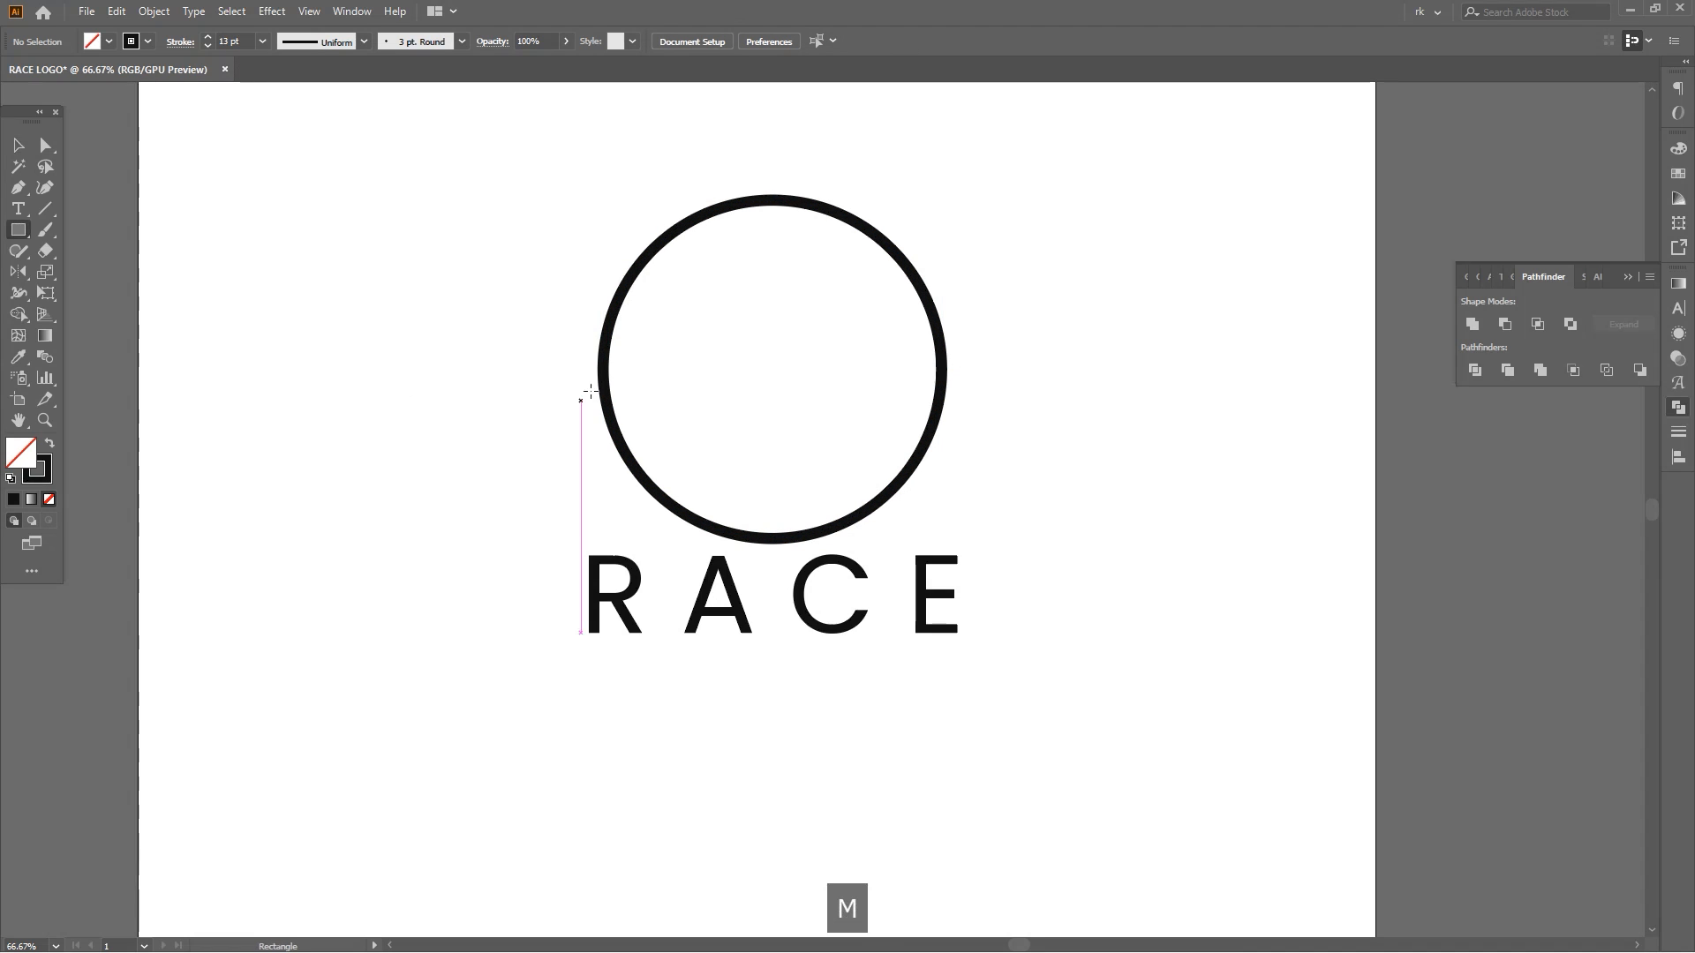
pyautogui.moveTo(706, 432); pyautogui.dragTo(766, 463)
pyautogui.press('v')
pyautogui.keyDown('shift'); pyautogui.click(922, 287); pyautogui.keyUp('shift')
pyautogui.click(923, 287)
pyautogui.click(829, 41)
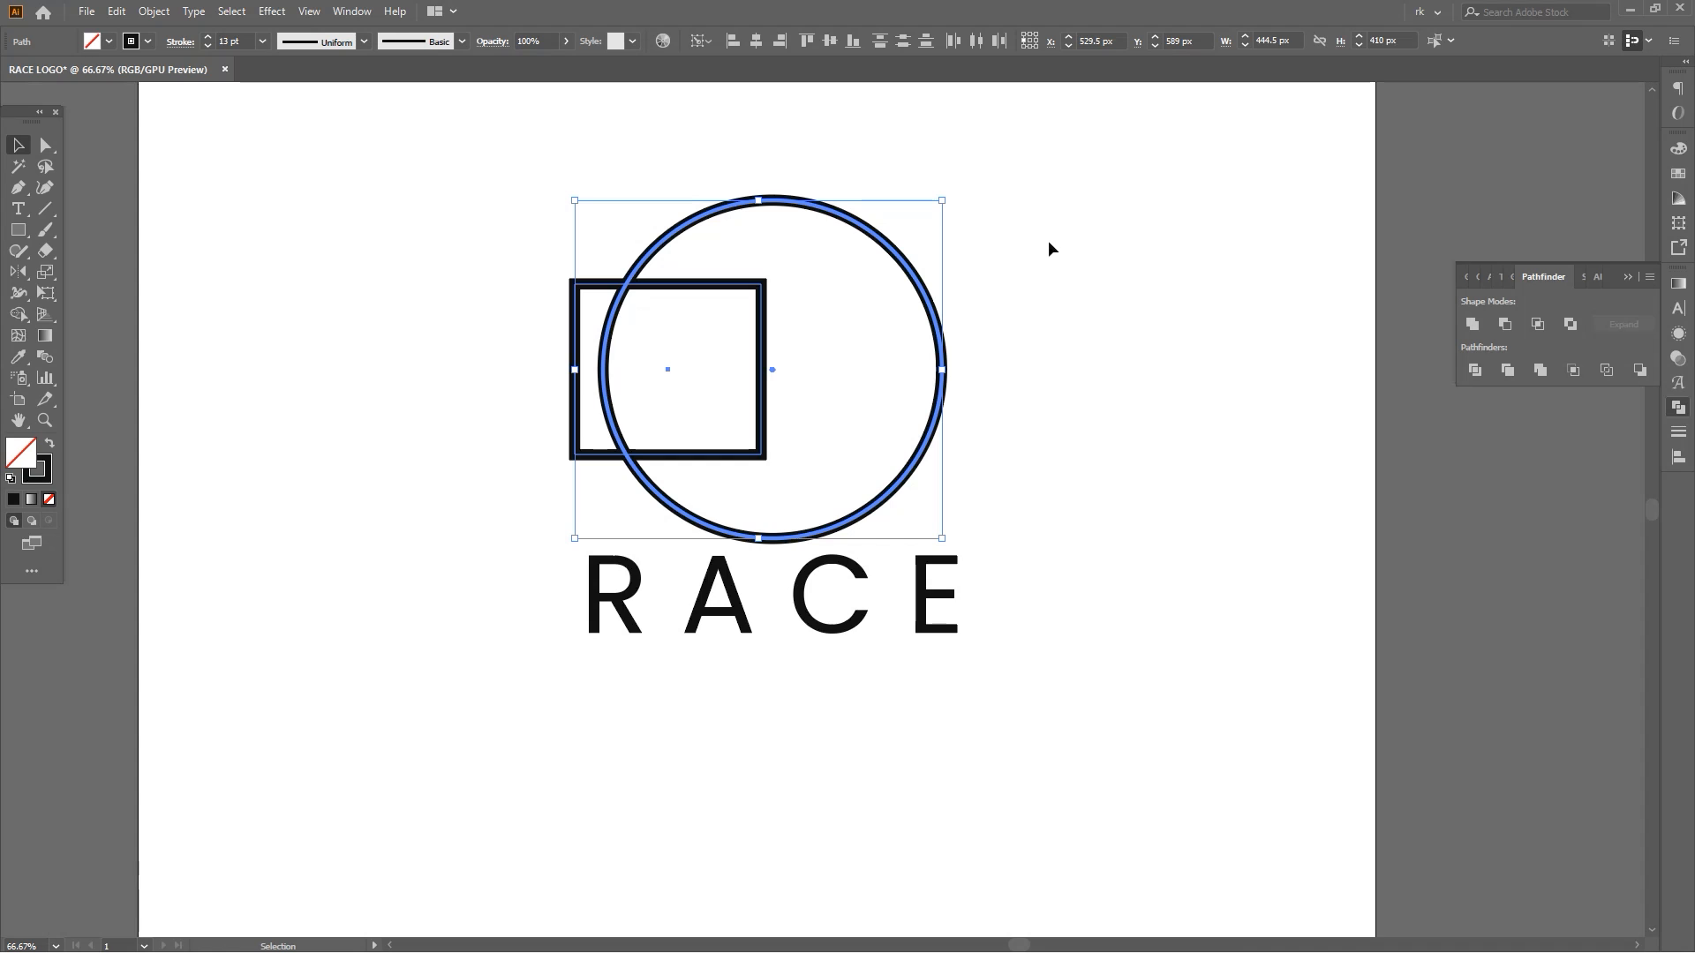
pyautogui.click(1056, 281)
# Extend the rectangle's right edge to the circle's vertical centre line, making the rectangle about 240 px wide
pyautogui.click(759, 355)
pyautogui.scroll(2, 751, 357)
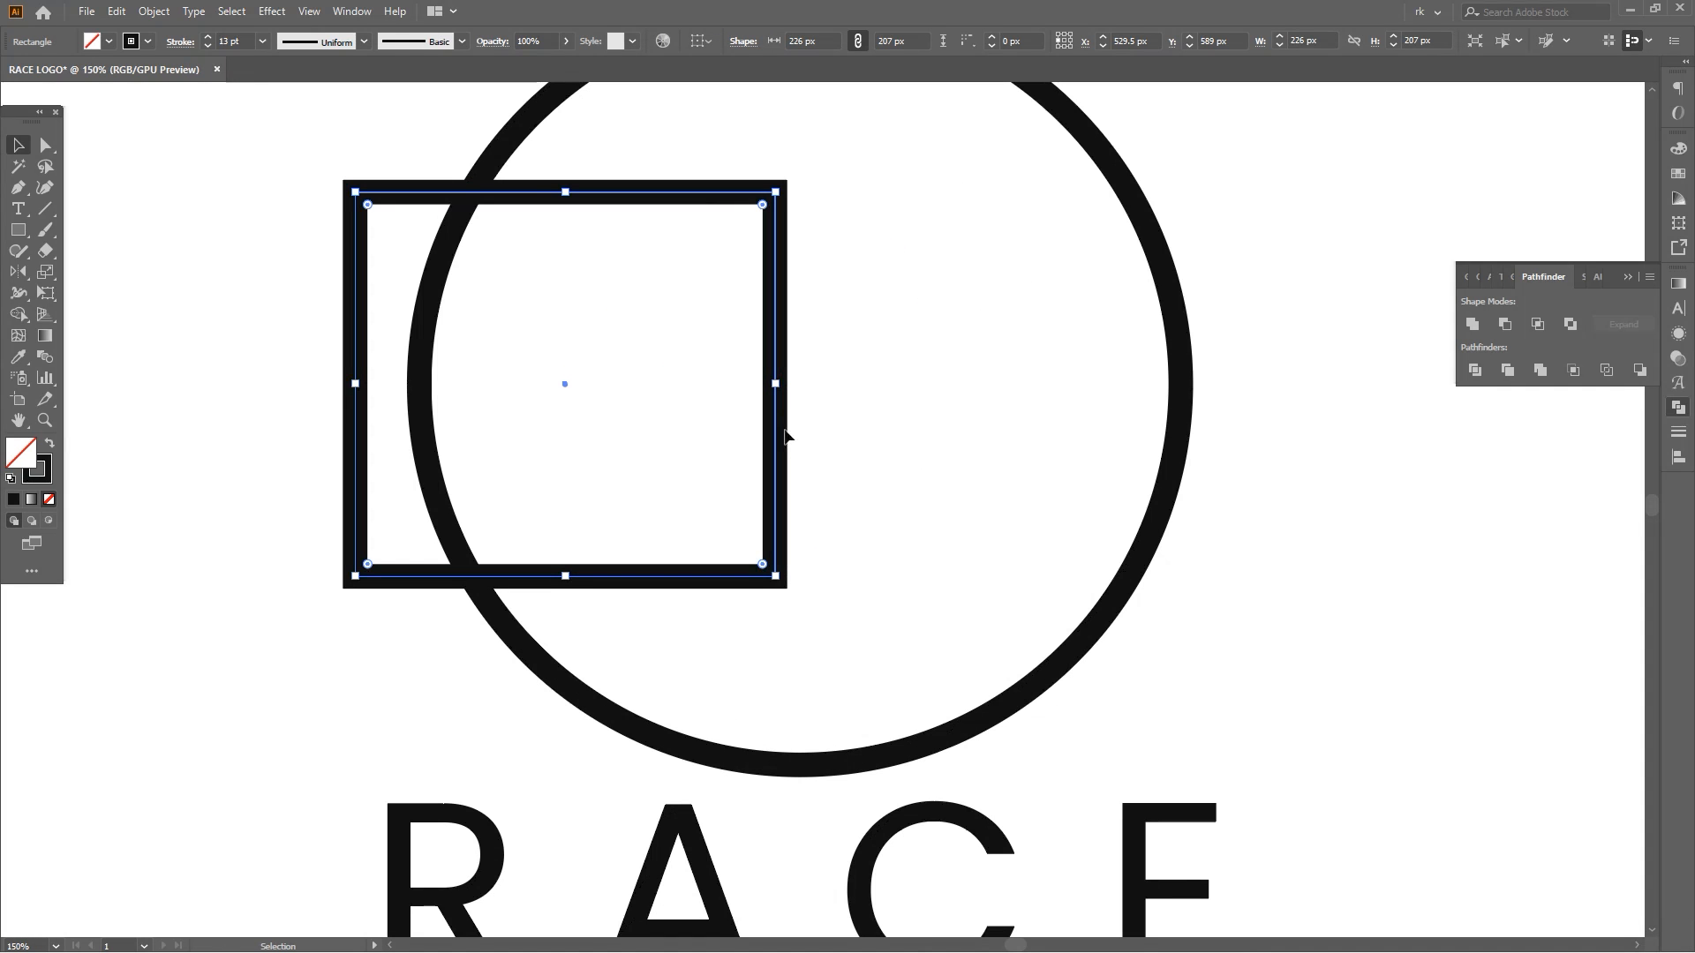
pyautogui.click(798, 480)
pyautogui.press('a')
pyautogui.moveTo(783, 448); pyautogui.dragTo(807, 465)
pyautogui.scroll(-2, 870, 461)
pyautogui.press('space')
pyautogui.press('v')
# Move the rectangle's left edge inward so that it meets the circle's left edge
pyautogui.press('a')
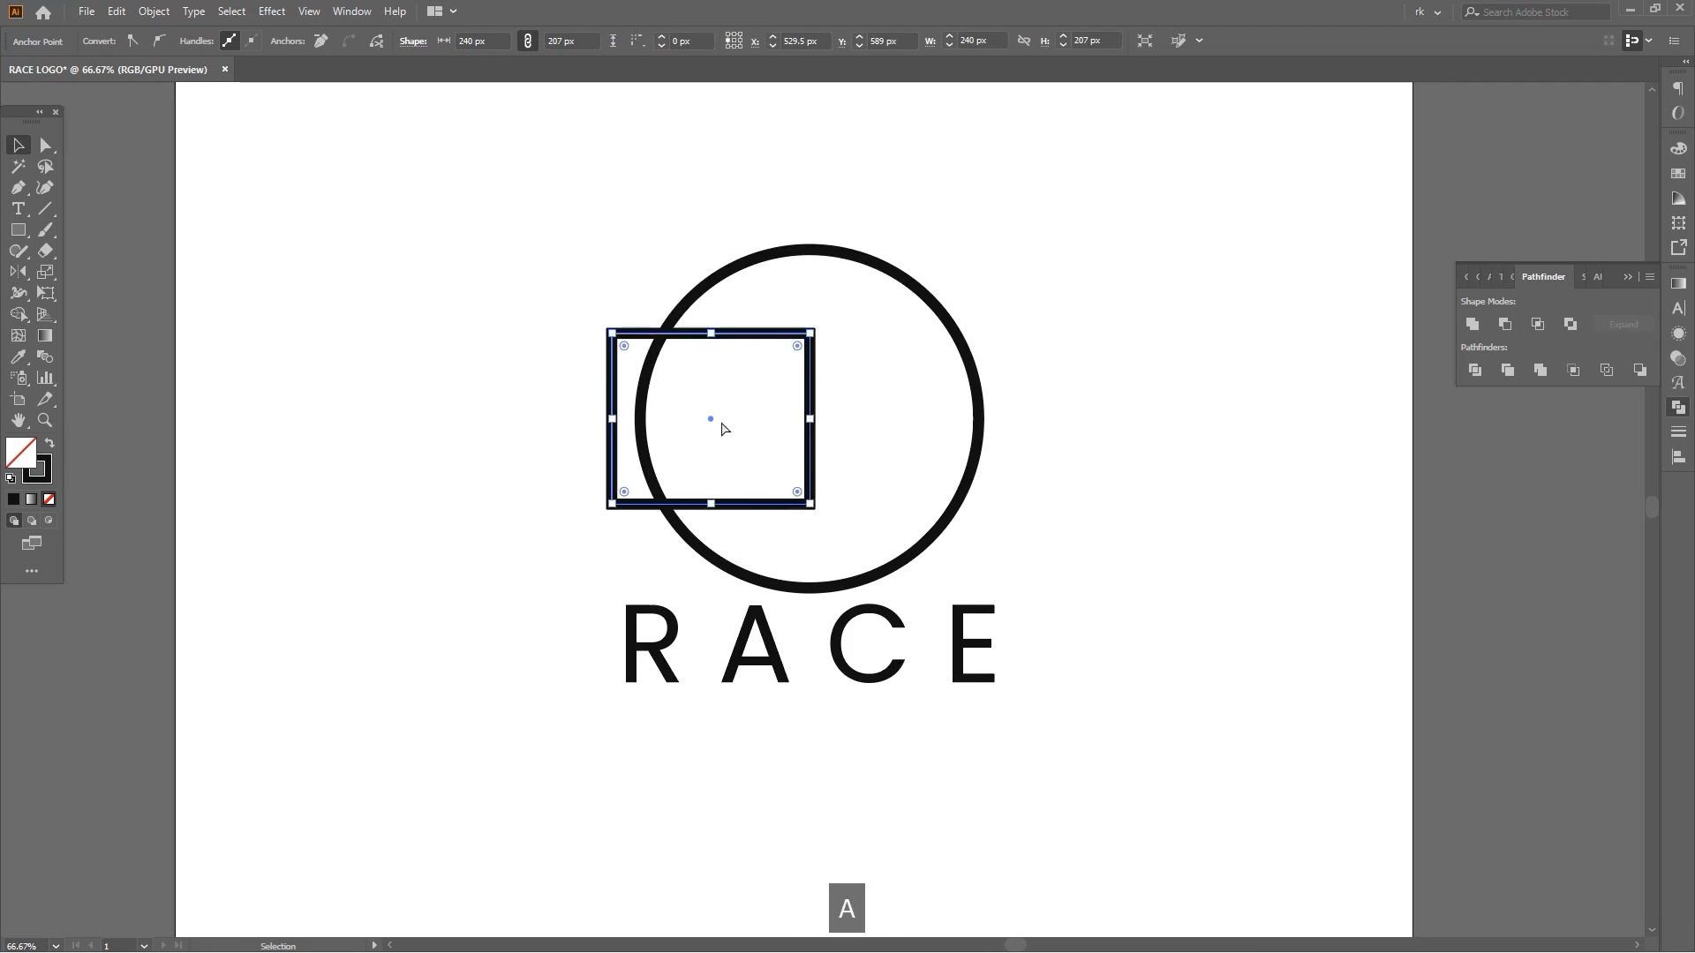
pyautogui.click(712, 431)
pyautogui.scroll(2, 629, 432)
pyautogui.moveTo(587, 419); pyautogui.dragTo(662, 397)
pyautogui.scroll(-2, 666, 368)
# Fully round the rectangle's two left corners to form a mirrored R bowl inside the circle
pyautogui.moveTo(676, 326); pyautogui.dragTo(681, 329)
pyautogui.keyDown('shift'); pyautogui.moveTo(639, 516); pyautogui.dragTo(881, 471); pyautogui.keyUp('shift')
pyautogui.press('space')
pyautogui.press('v')
pyautogui.click(886, 484)
# Draw a vertical line from the circle's centre down to its bottom point to complete the stem of the R
pyautogui.press('space')
pyautogui.press('p')
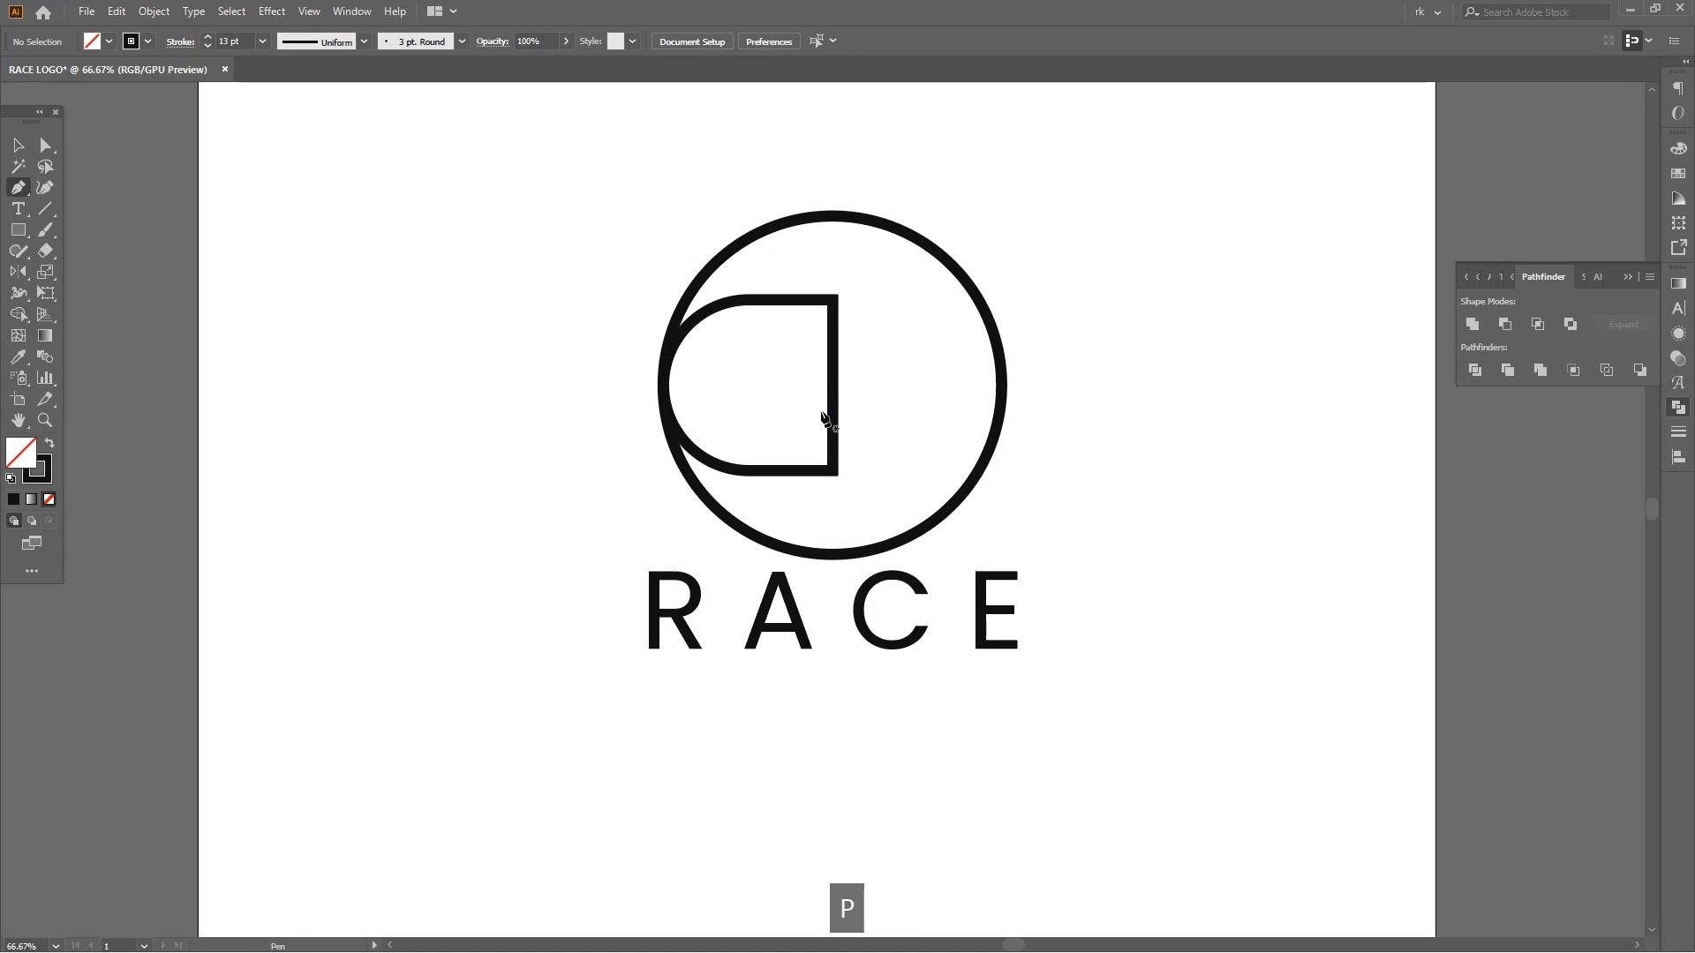
pyautogui.click(832, 386)
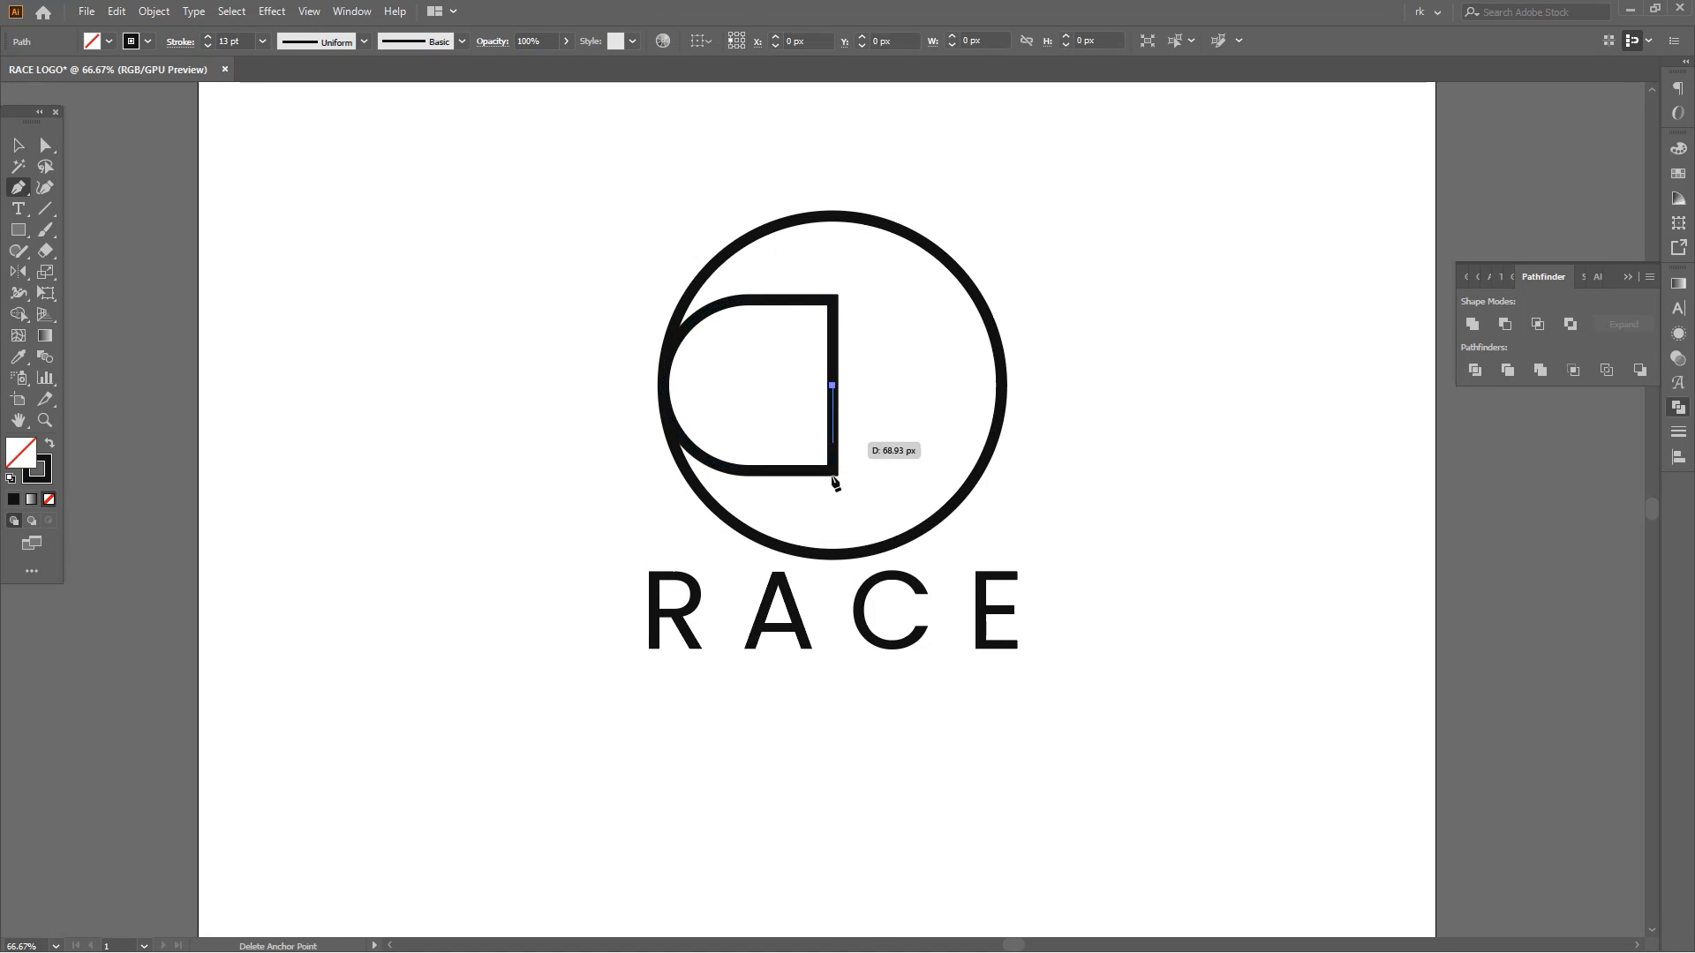
pyautogui.click(833, 554)
pyautogui.press('space')
pyautogui.moveTo(880, 496)
pyautogui.mouseDown()
pyautogui.moveTo(883, 452)
pyautogui.moveTo(877, 481)
pyautogui.mouseUp()
pyautogui.press('v')
pyautogui.click(883, 453)
# Set round caps and round corner joins on the strokes of the circle, the R bowl and the stem
pyautogui.press('space')
pyautogui.press('v')
pyautogui.scroll(1, 872, 479)
pyautogui.press('space')
pyautogui.press('v')
pyautogui.scroll(-1, 877, 479)
pyautogui.moveTo(1094, 490); pyautogui.dragTo(653, 201)
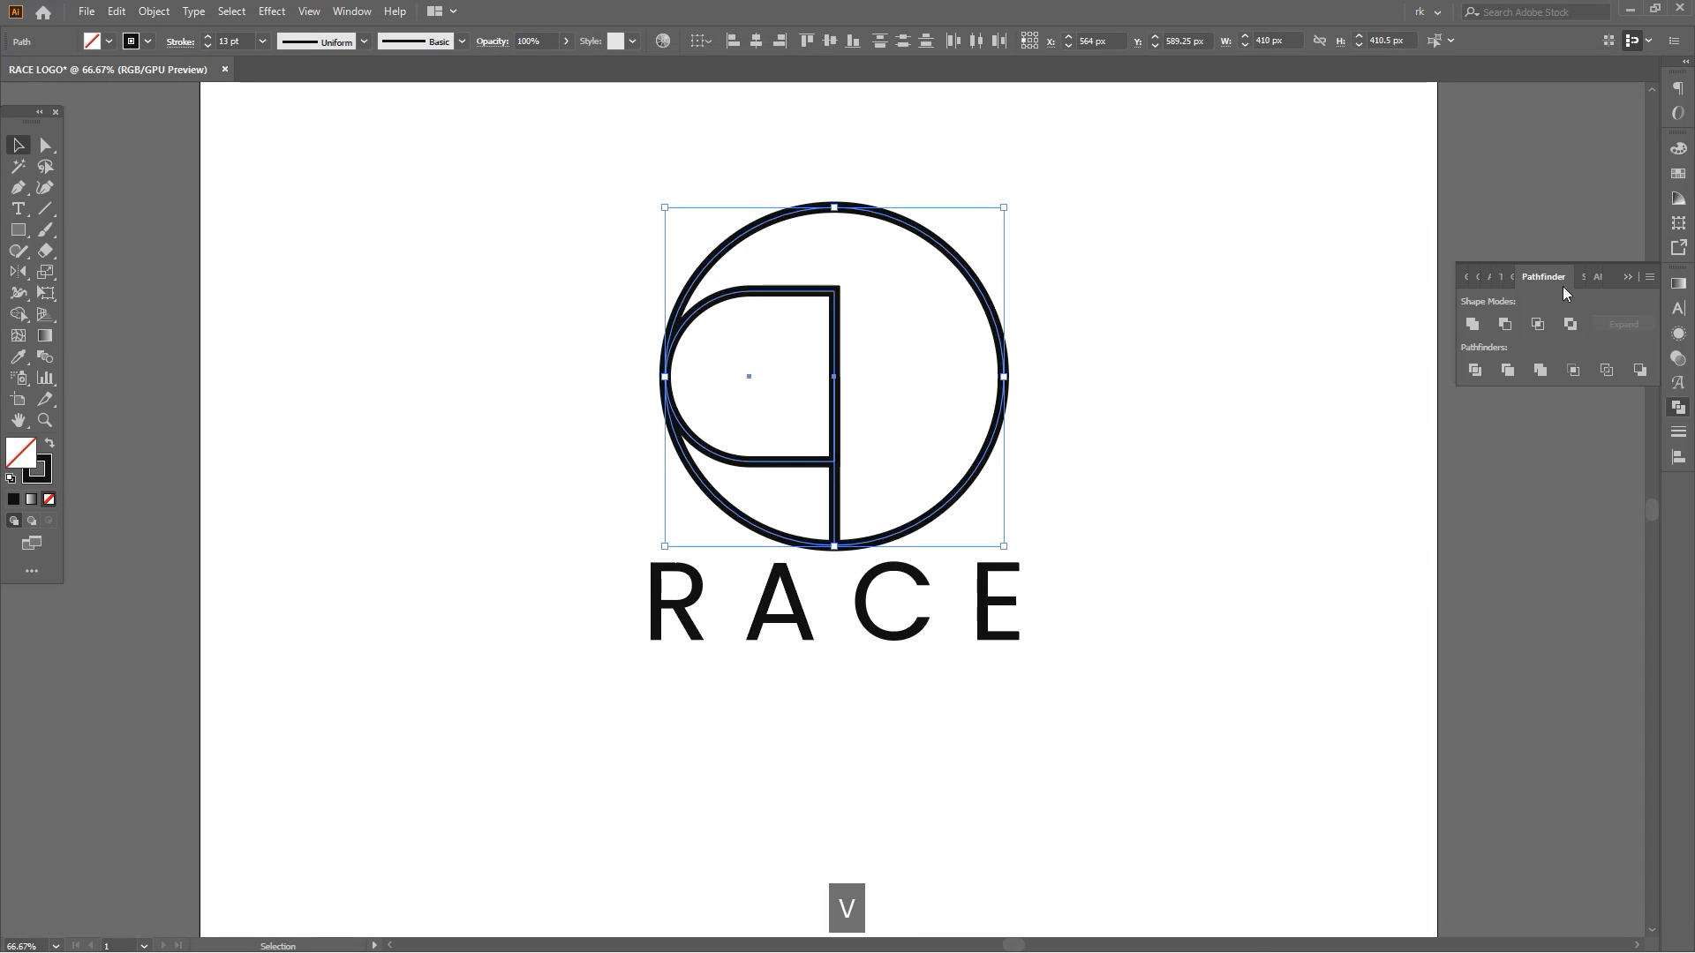
pyautogui.click(1678, 432)
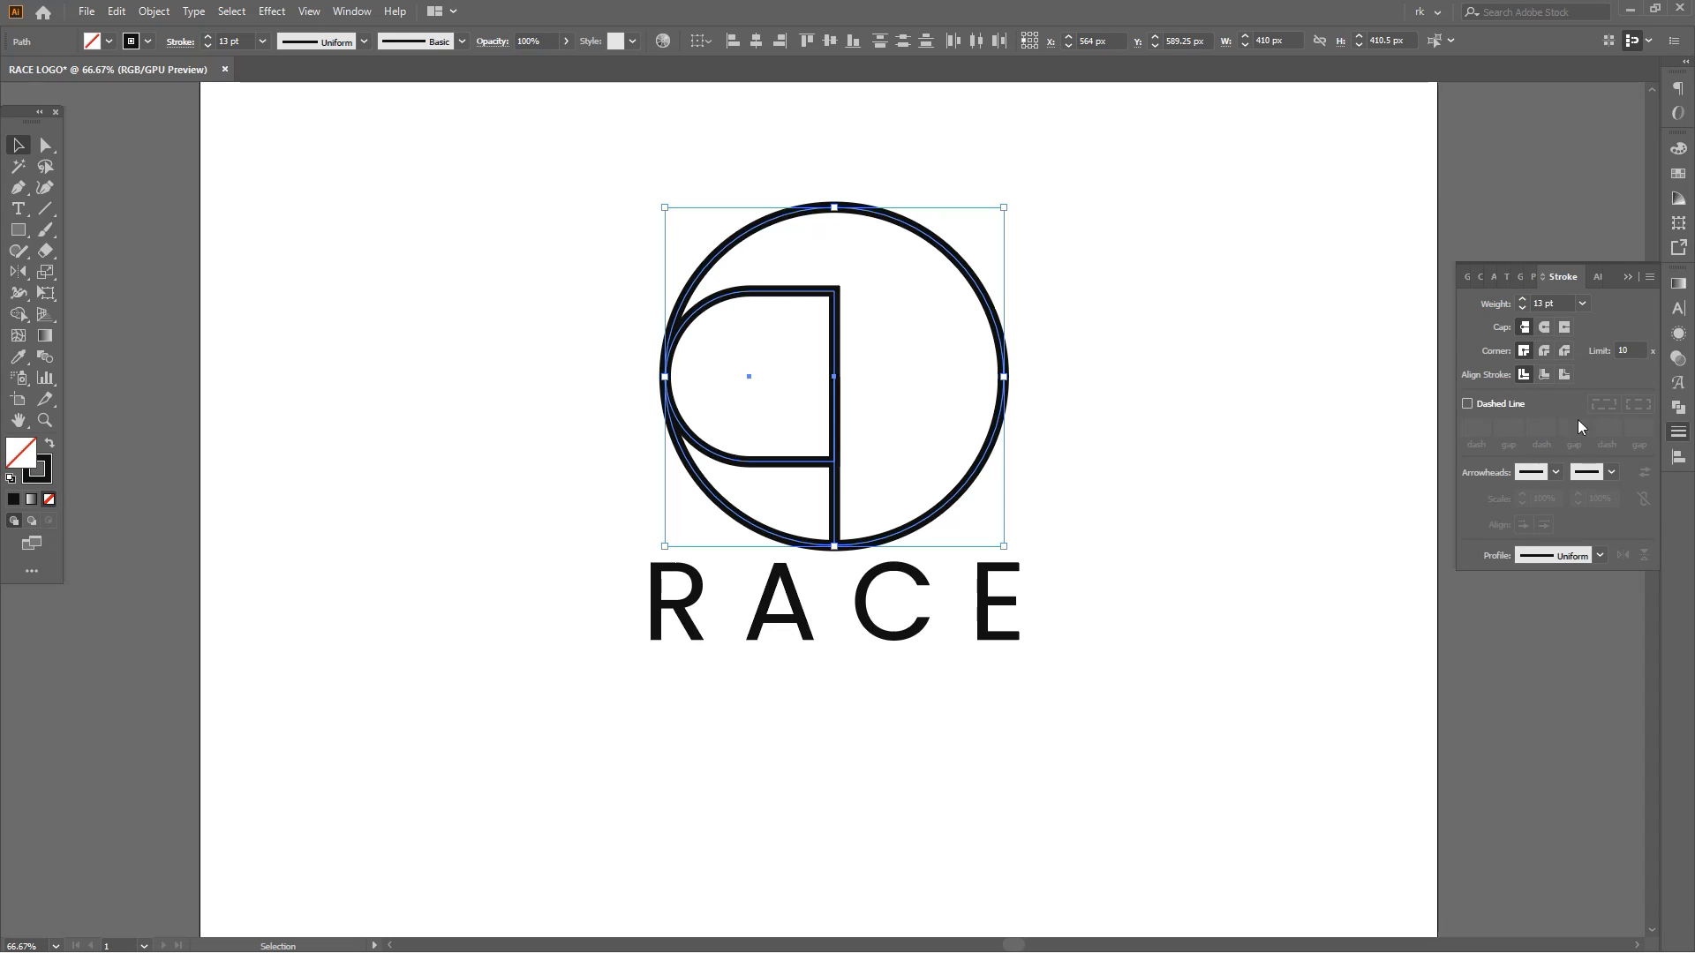
pyautogui.click(1546, 349)
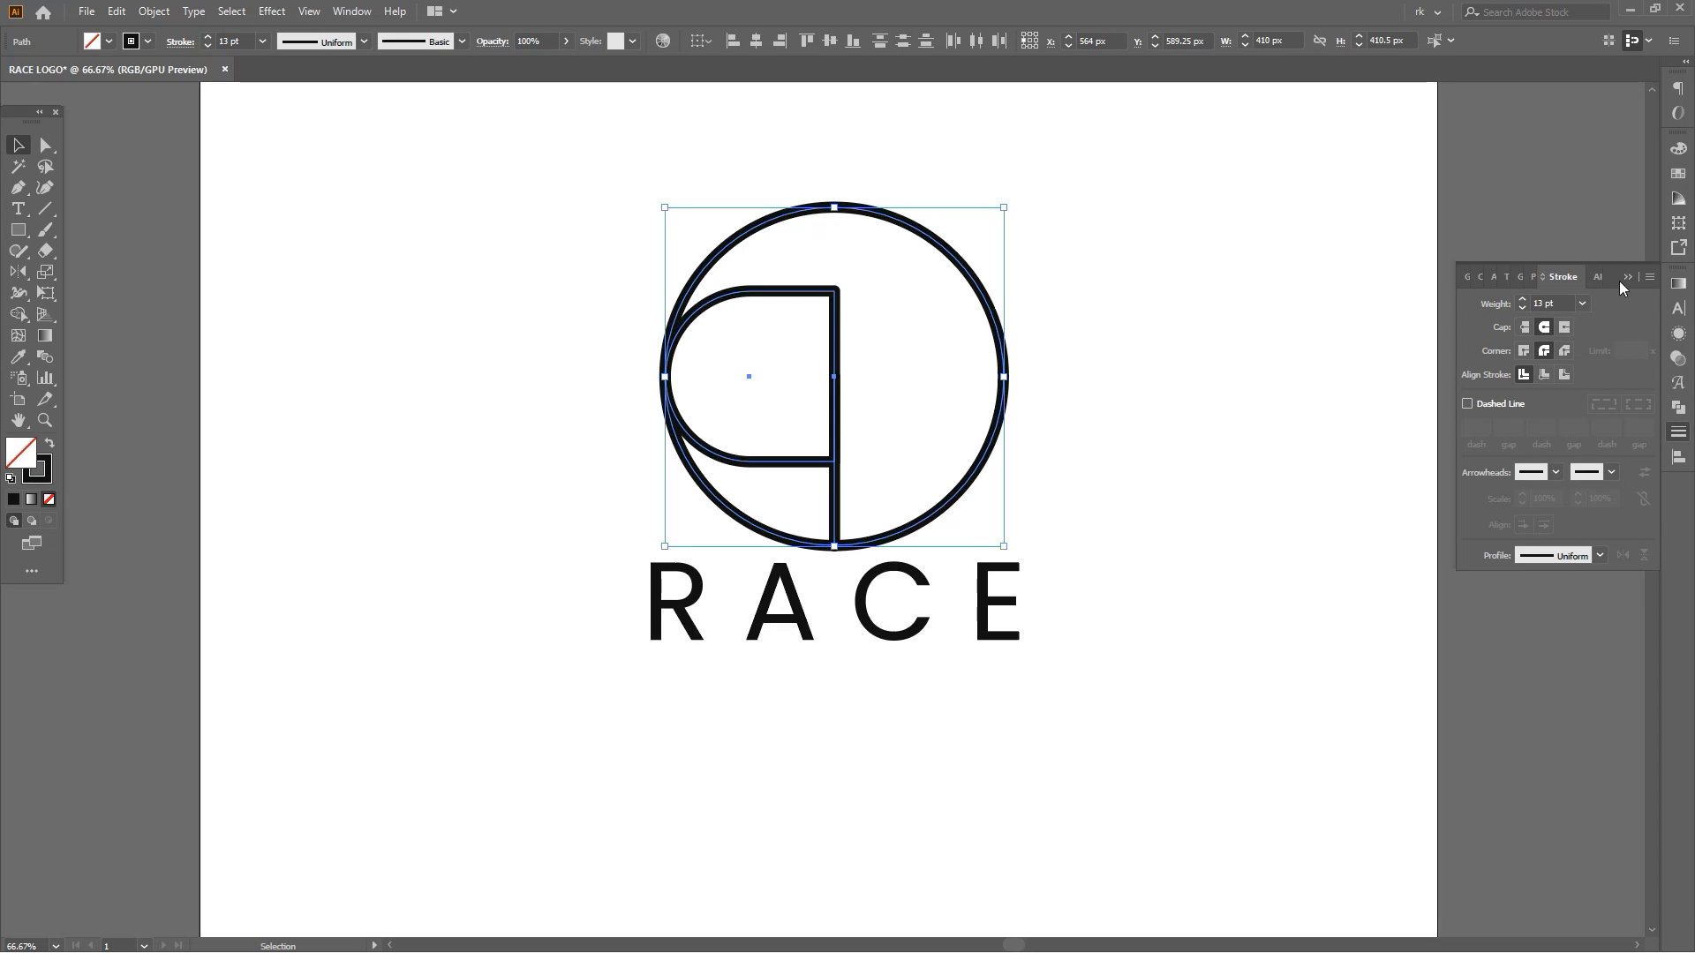
pyautogui.click(1630, 277)
pyautogui.click(1119, 408)
# Draw a 45-degree diagonal leg from the bowl's lower right corner to the circle's lower left arc
pyautogui.press('space')
pyautogui.press('v')
pyautogui.moveTo(932, 432)
pyautogui.mouseDown()
pyautogui.moveTo(895, 427)
pyautogui.moveTo(897, 443)
pyautogui.mouseUp()
pyautogui.press('space')
pyautogui.press('p')
pyautogui.click(845, 426)
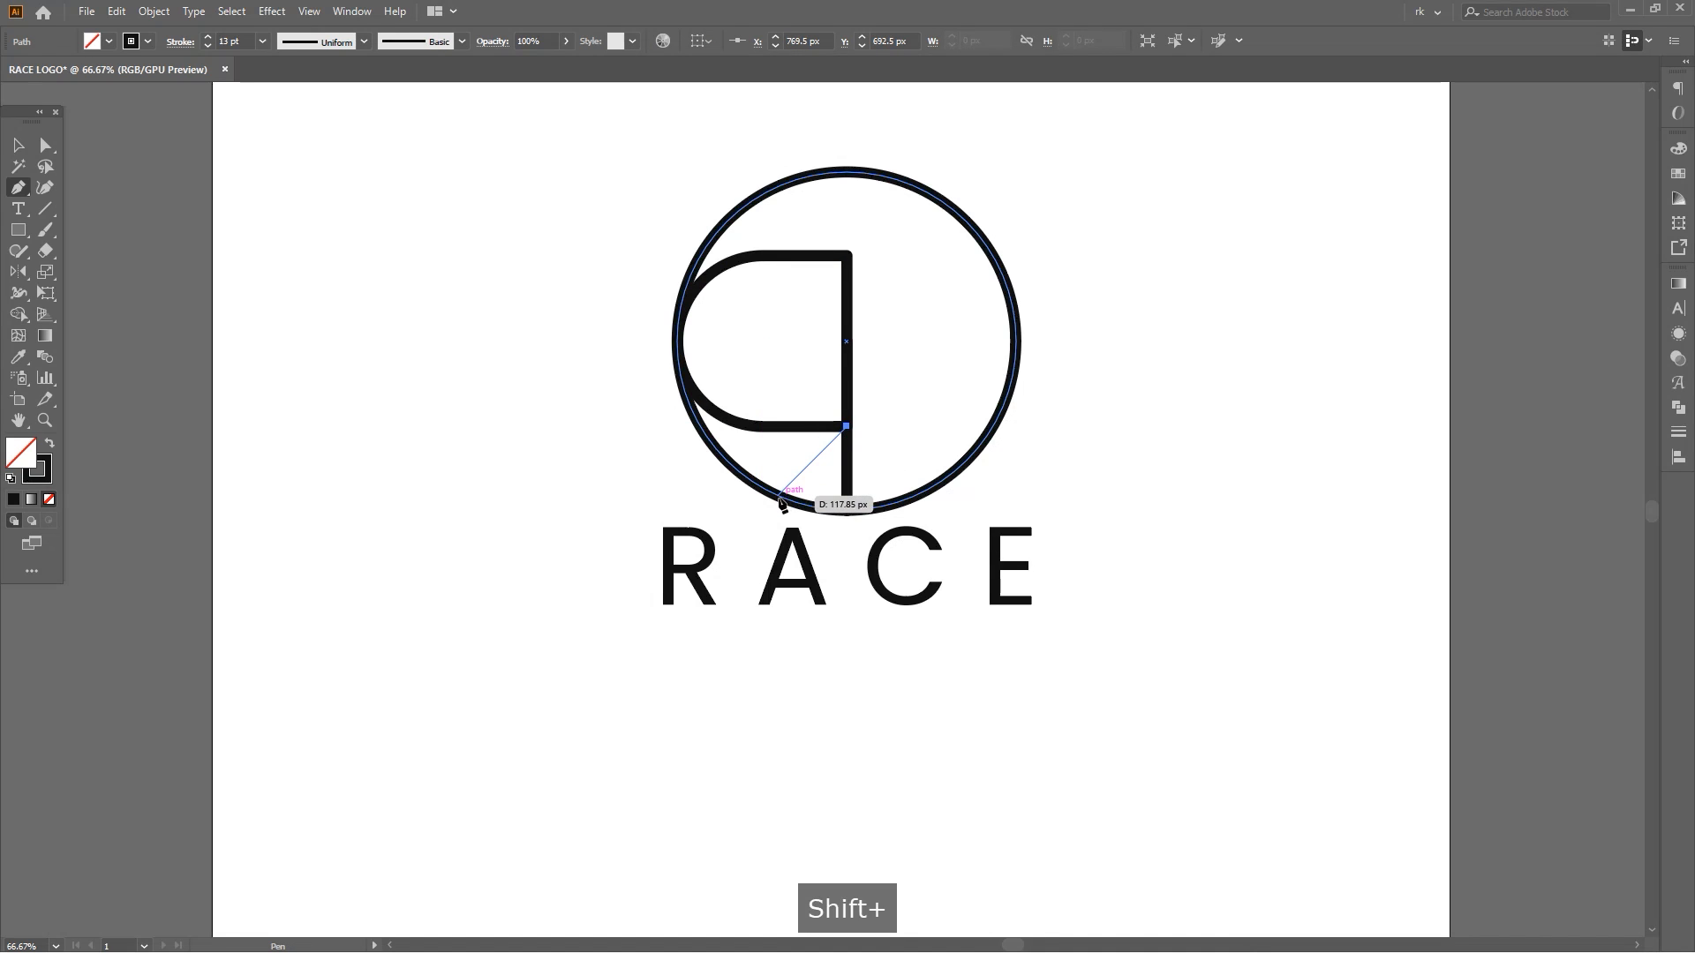
pyautogui.keyDown('shift'); pyautogui.click(776, 494); pyautogui.keyUp('shift')
pyautogui.press('space')
pyautogui.moveTo(1020, 457); pyautogui.dragTo(1004, 477)
pyautogui.keyDown('ctrl'); pyautogui.click(1040, 429); pyautogui.keyUp('ctrl')
# Draw a vertical marker line about 141 px tall through the letter R of the RACE text
pyautogui.hotkey('ctrl', '-')
pyautogui.press('p')
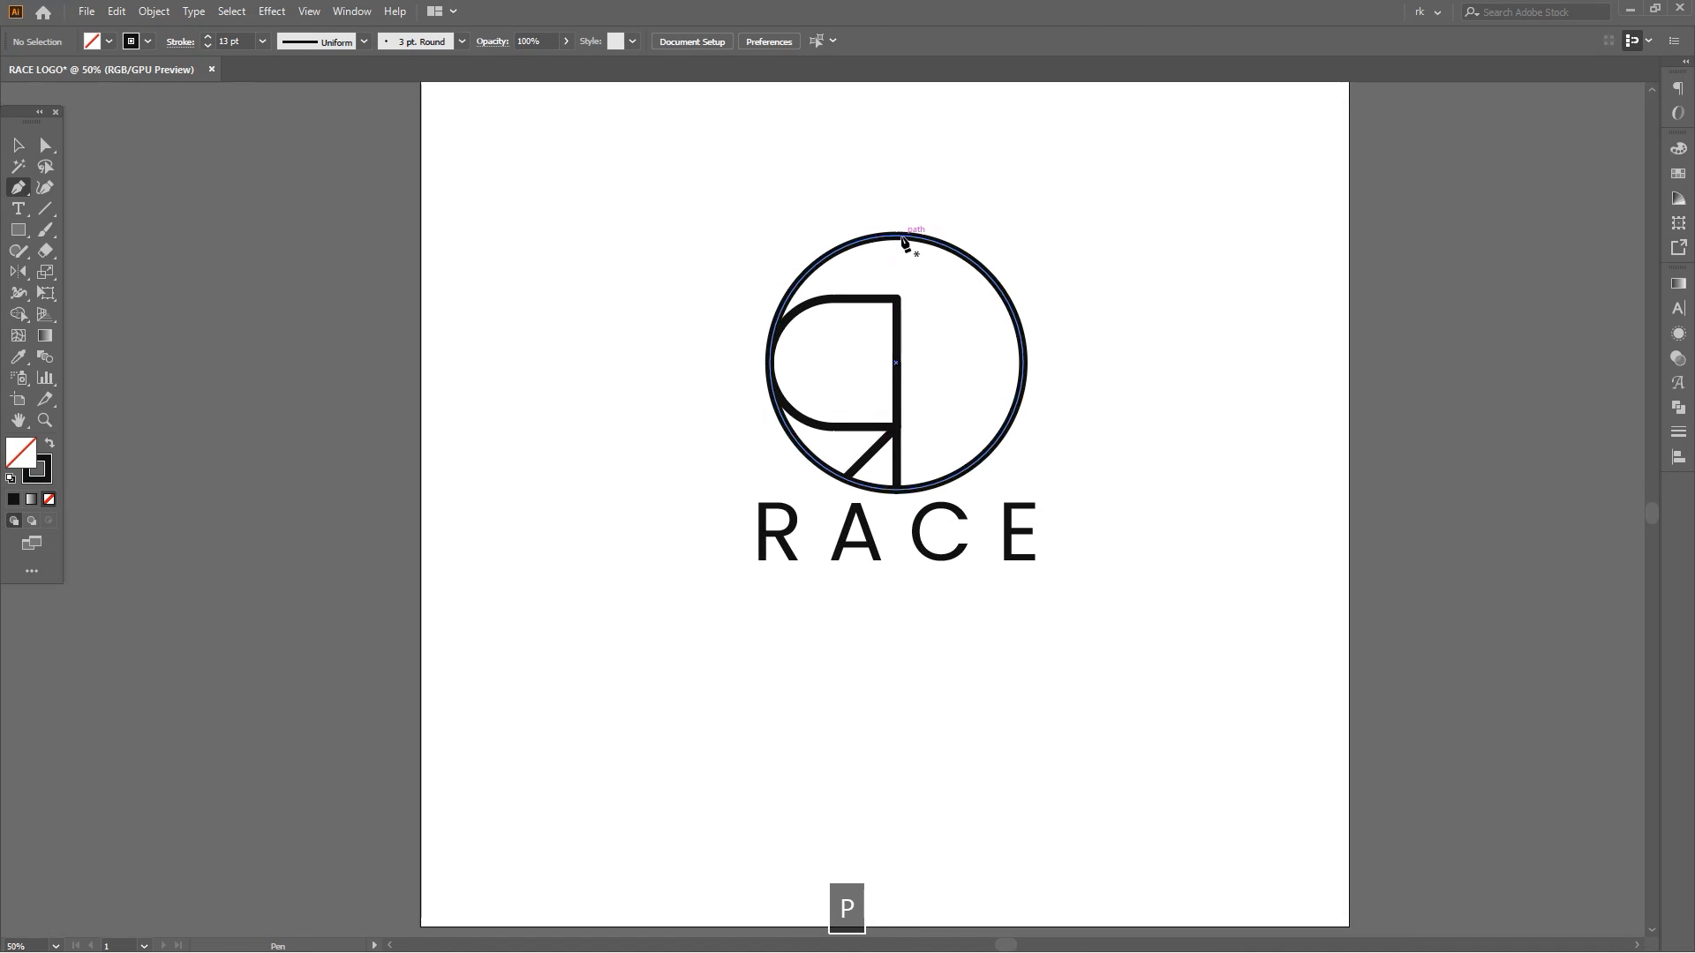
pyautogui.press('space')
pyautogui.press('v')
pyautogui.scroll(2, 775, 554)
pyautogui.click(779, 428)
pyautogui.keyDown('shift'); pyautogui.click(777, 594); pyautogui.keyUp('shift')
pyautogui.press('v')
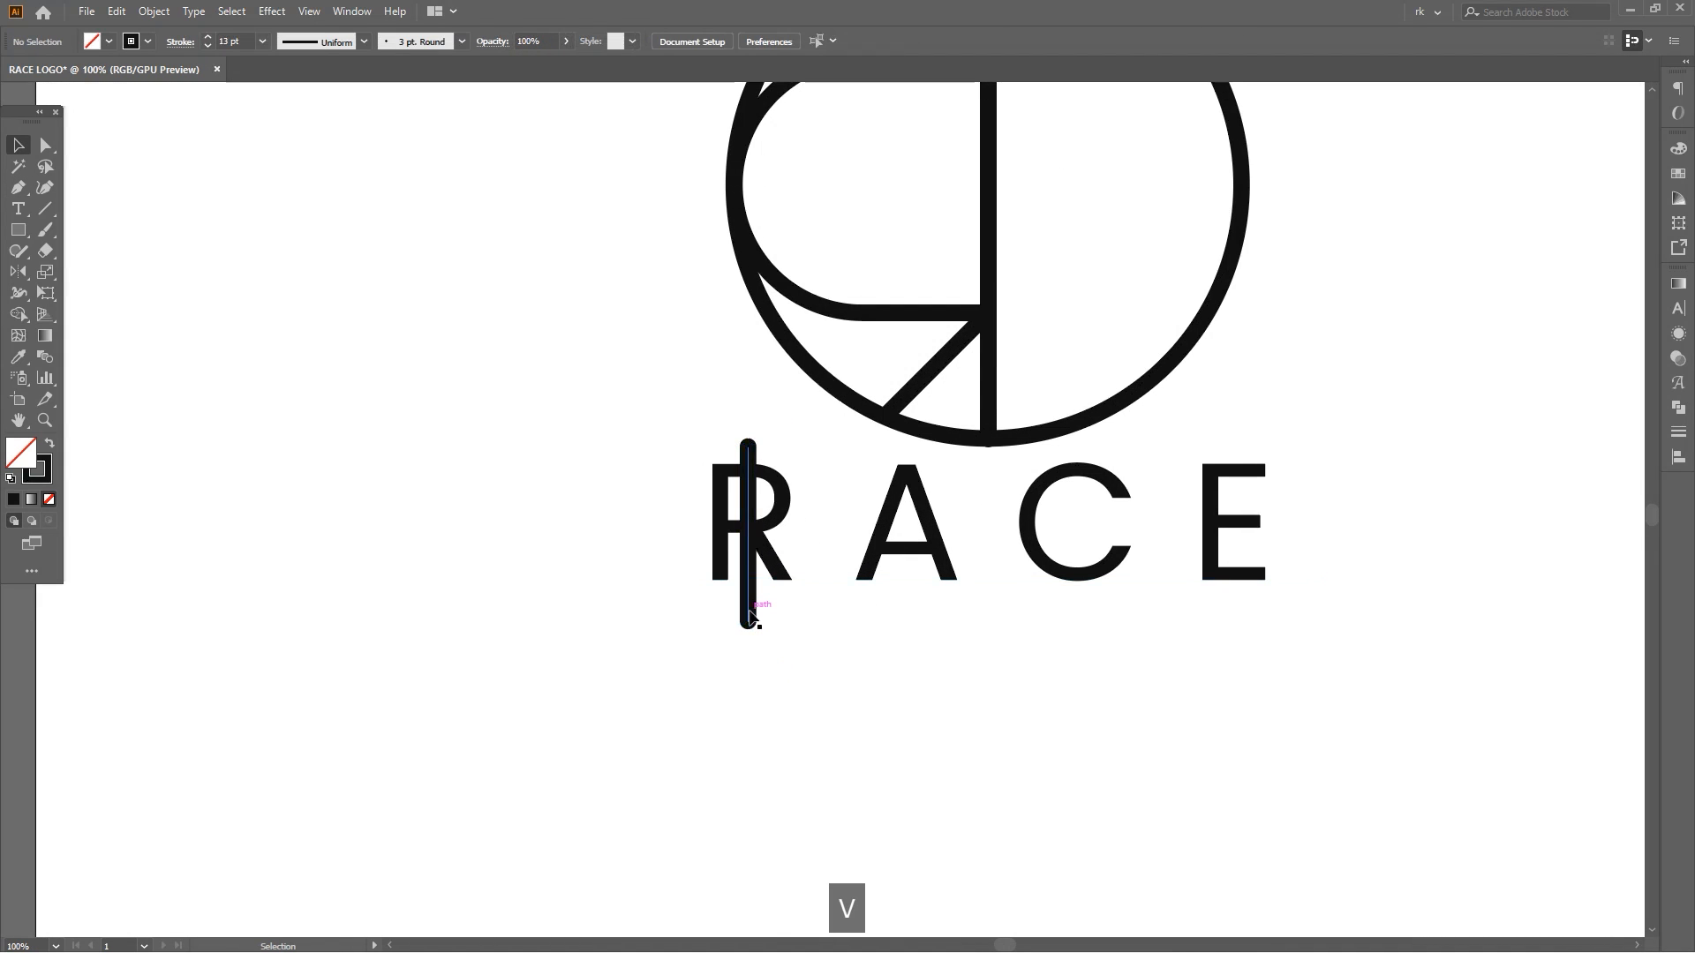
# Reduce the marker line's stroke to 6 pt and shift the line up so it is centred over the letter R
pyautogui.click(750, 615)
pyautogui.scroll(2, 757, 593)
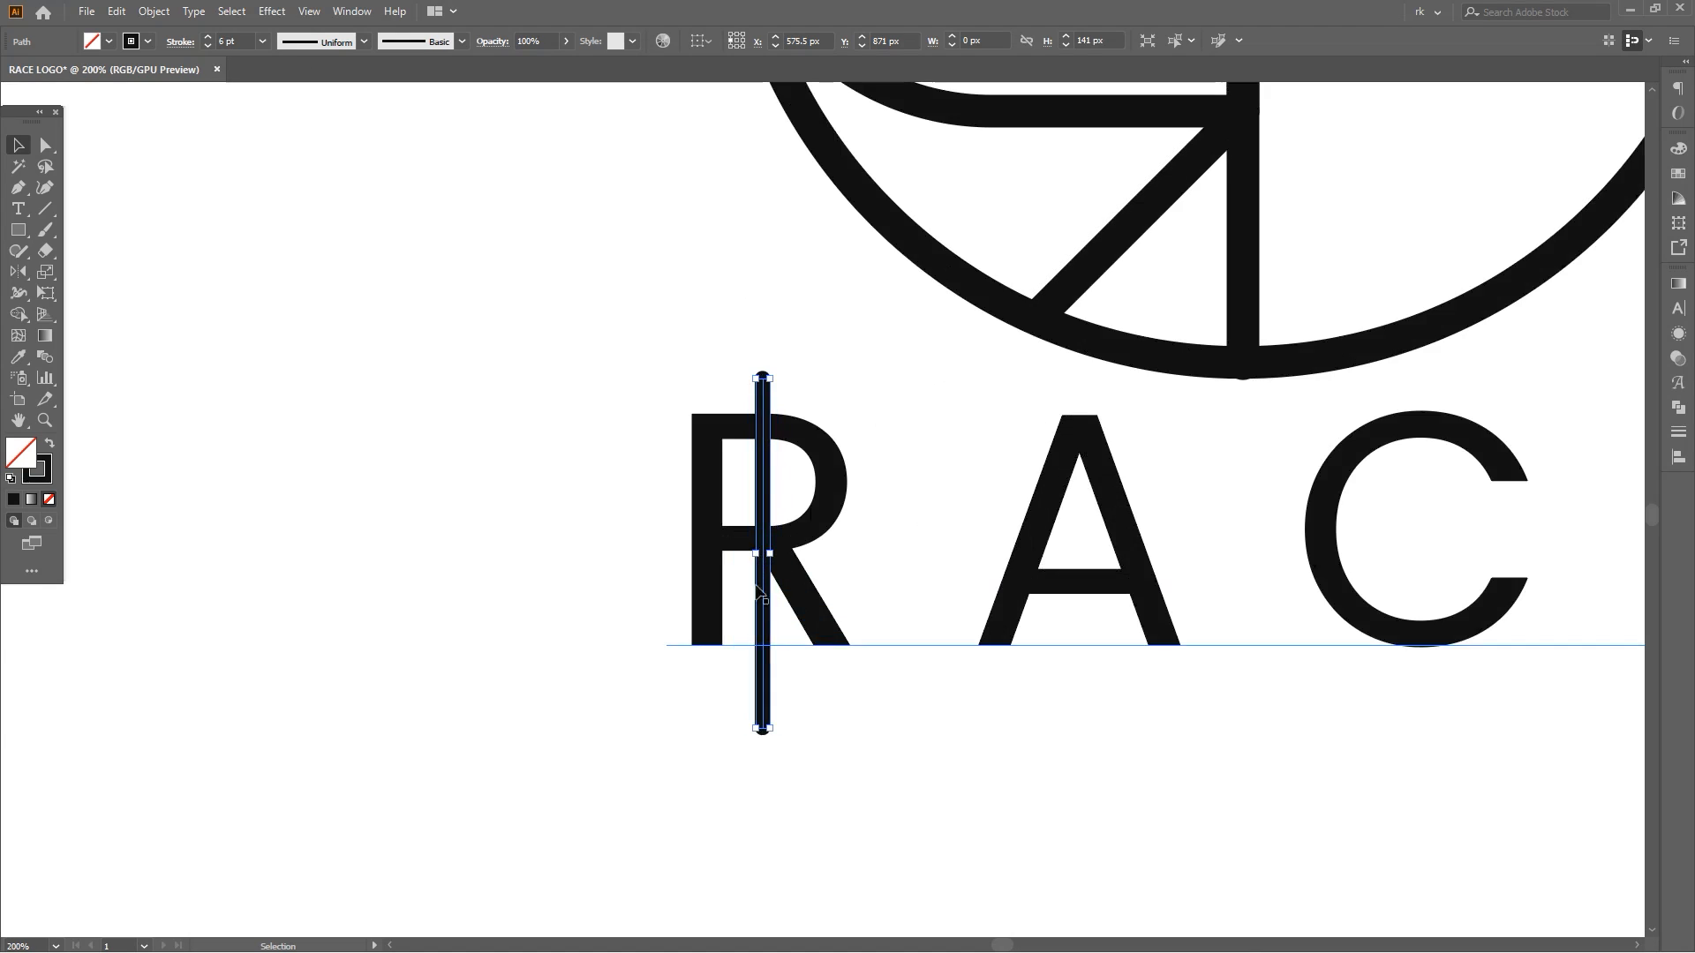
pyautogui.moveTo(764, 678); pyautogui.dragTo(764, 659)
pyautogui.scroll(-4, 619, 706)
pyautogui.press('v')
pyautogui.press('space')
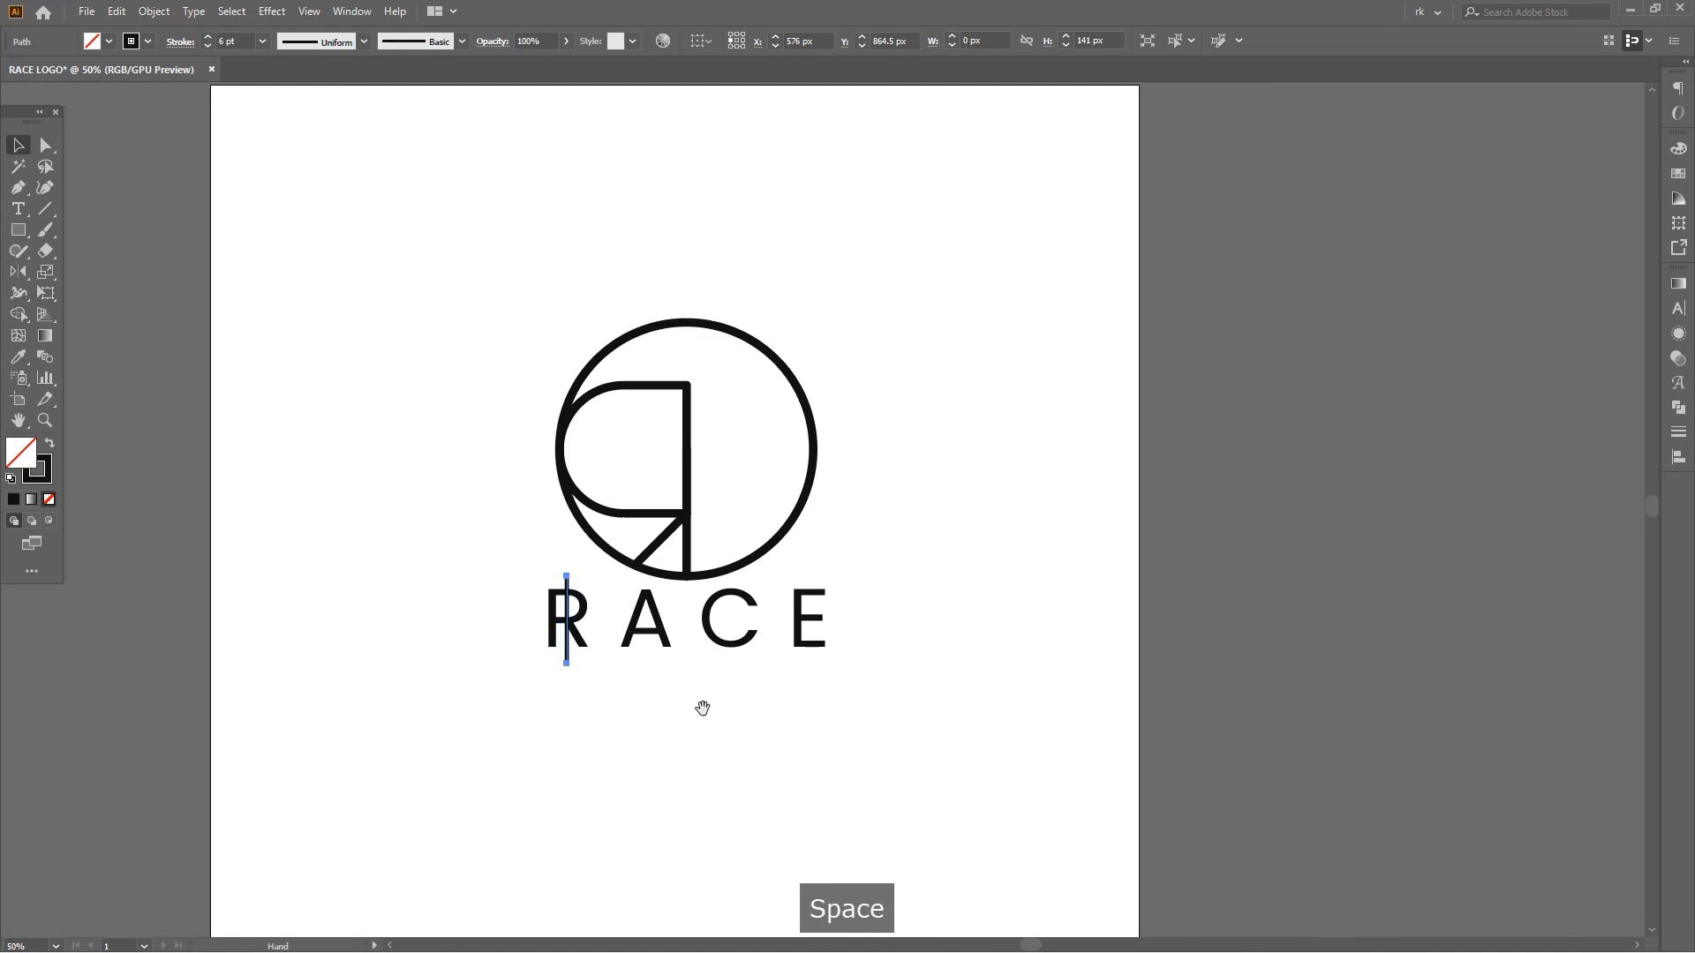
pyautogui.moveTo(704, 708); pyautogui.dragTo(750, 737)
pyautogui.click(727, 754)
# Draw a slanted line from the circle's lower left arc to its top point and match its stroke to the circle's
pyautogui.scroll(1, 776, 768)
pyautogui.press('v')
pyautogui.press('p')
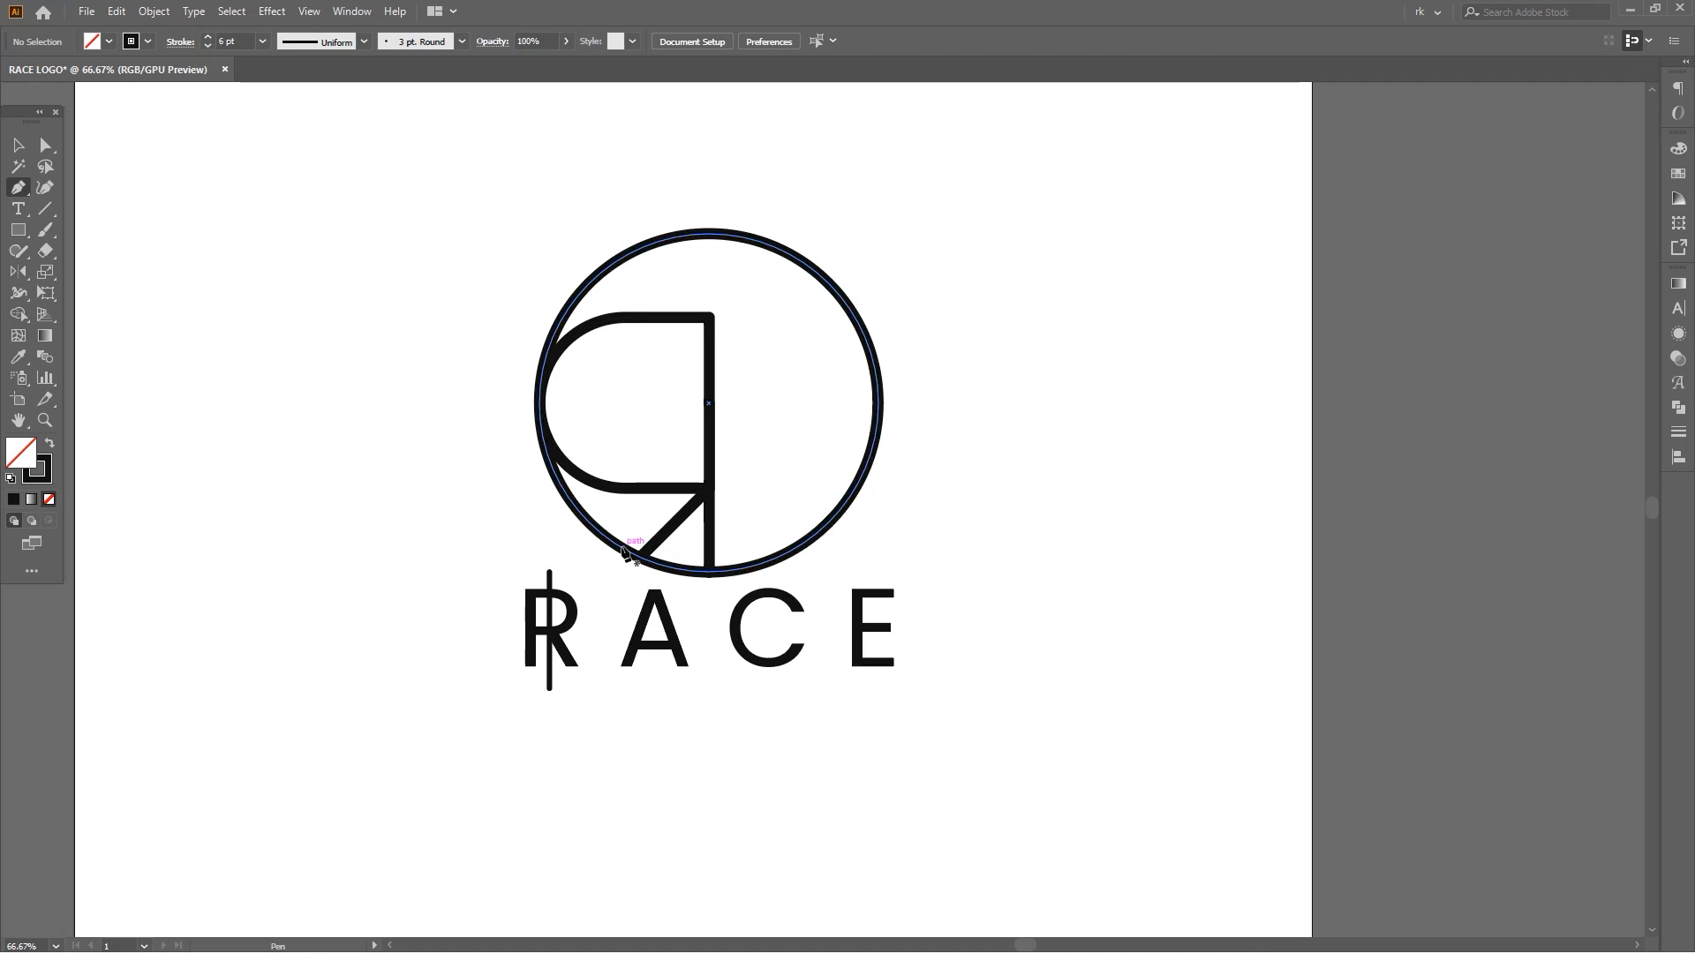
pyautogui.click(622, 548)
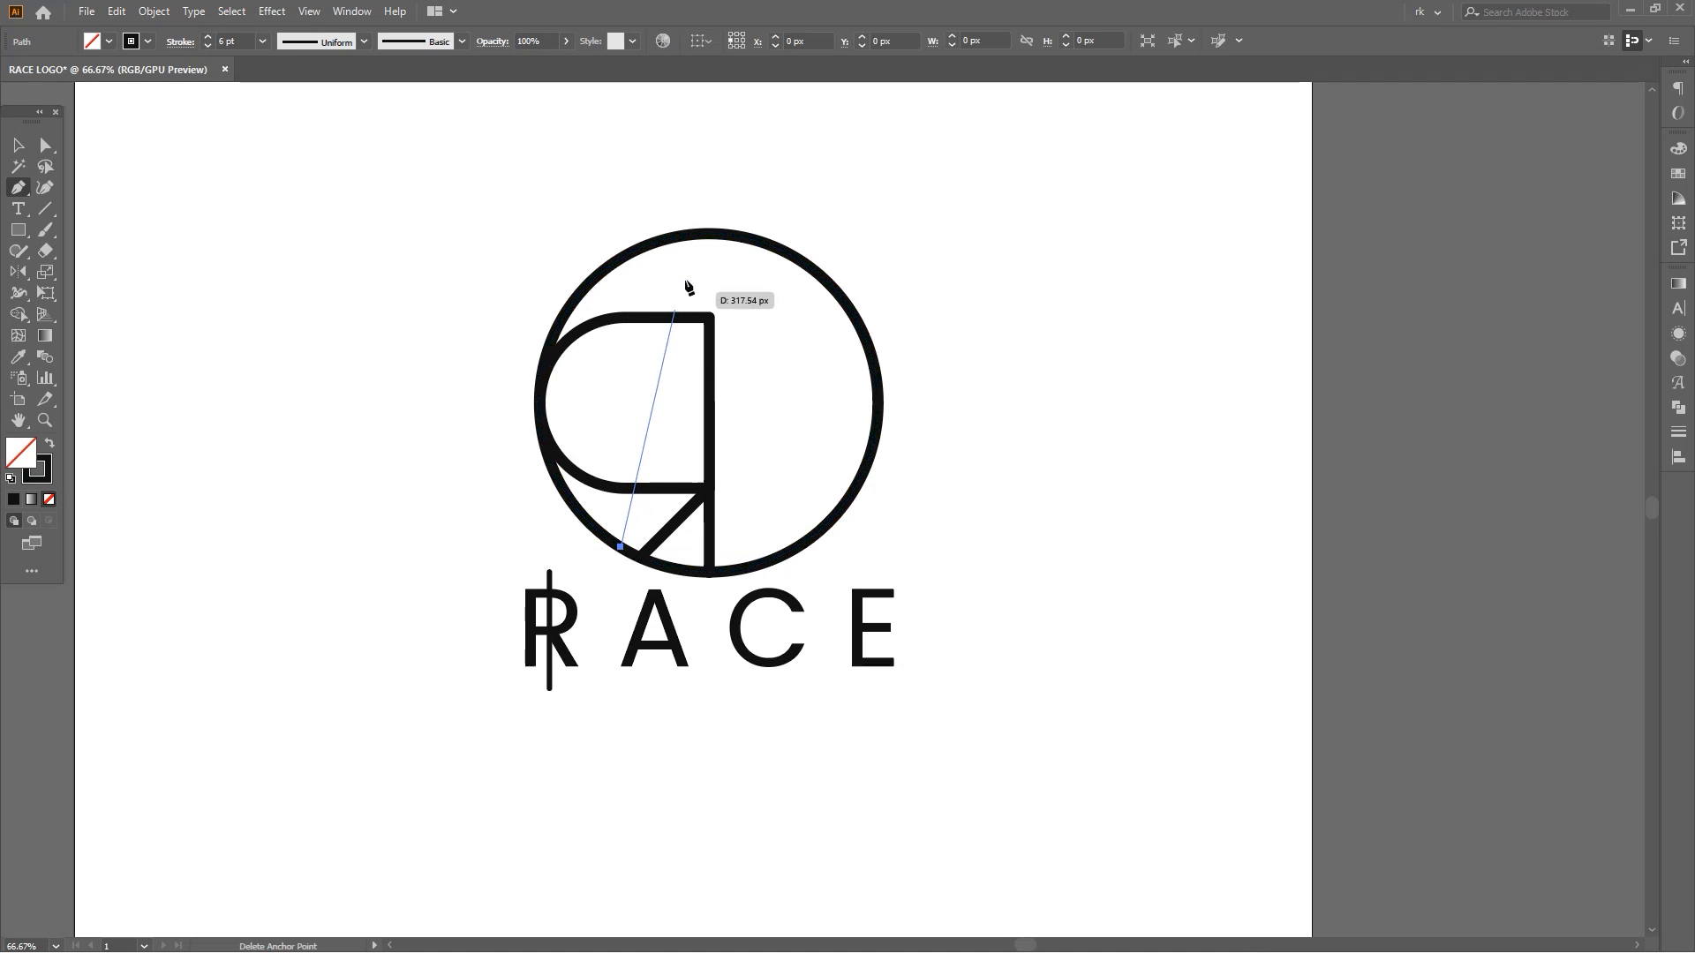
pyautogui.click(710, 234)
pyautogui.press('i')
pyautogui.click(761, 242)
# Reflect a copy of the slanted line across the circle's vertical axis to form the A
pyautogui.press('v')
pyautogui.click(740, 279)
pyautogui.click(707, 272)
pyautogui.press('o')
pyautogui.click(709, 234)
pyautogui.moveTo(794, 371); pyautogui.dragTo(855, 477)
pyautogui.press('v')
pyautogui.moveTo(938, 527); pyautogui.dragTo(953, 503)
pyautogui.press('v')
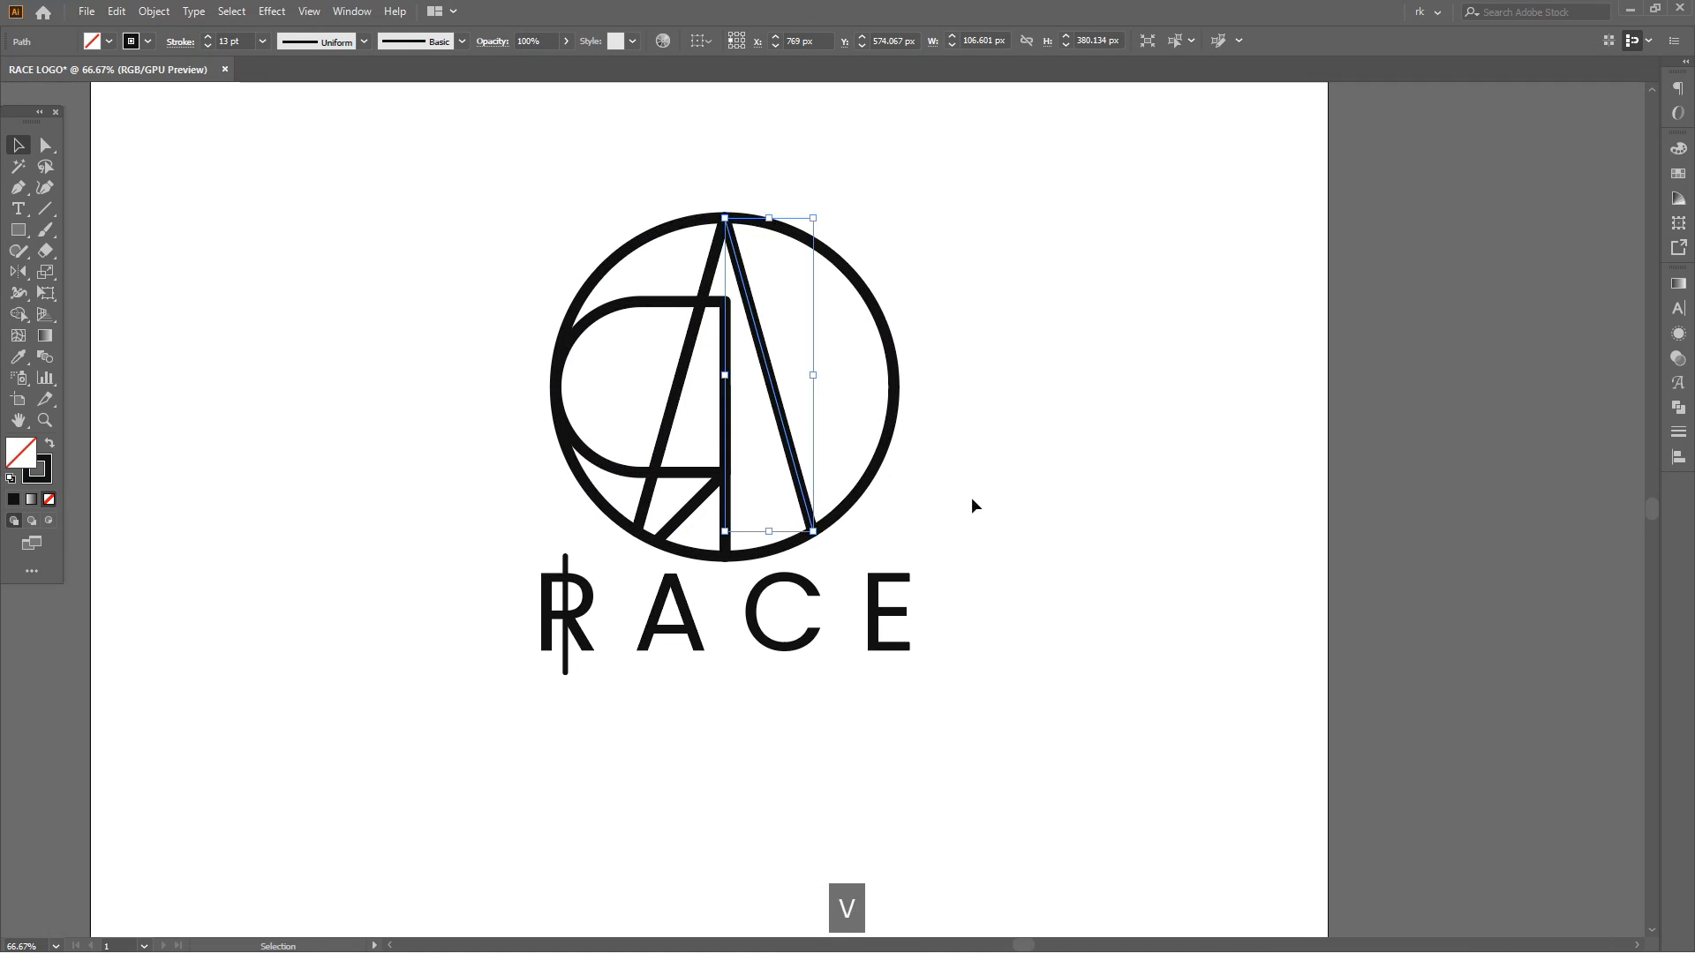
pyautogui.click(972, 504)
# Copy the vertical marker line from the letter R onto the letter A of the RACE text
pyautogui.scroll(1, 566, 677)
pyautogui.moveTo(564, 675); pyautogui.dragTo(723, 679)
pyautogui.scroll(-1, 904, 611)
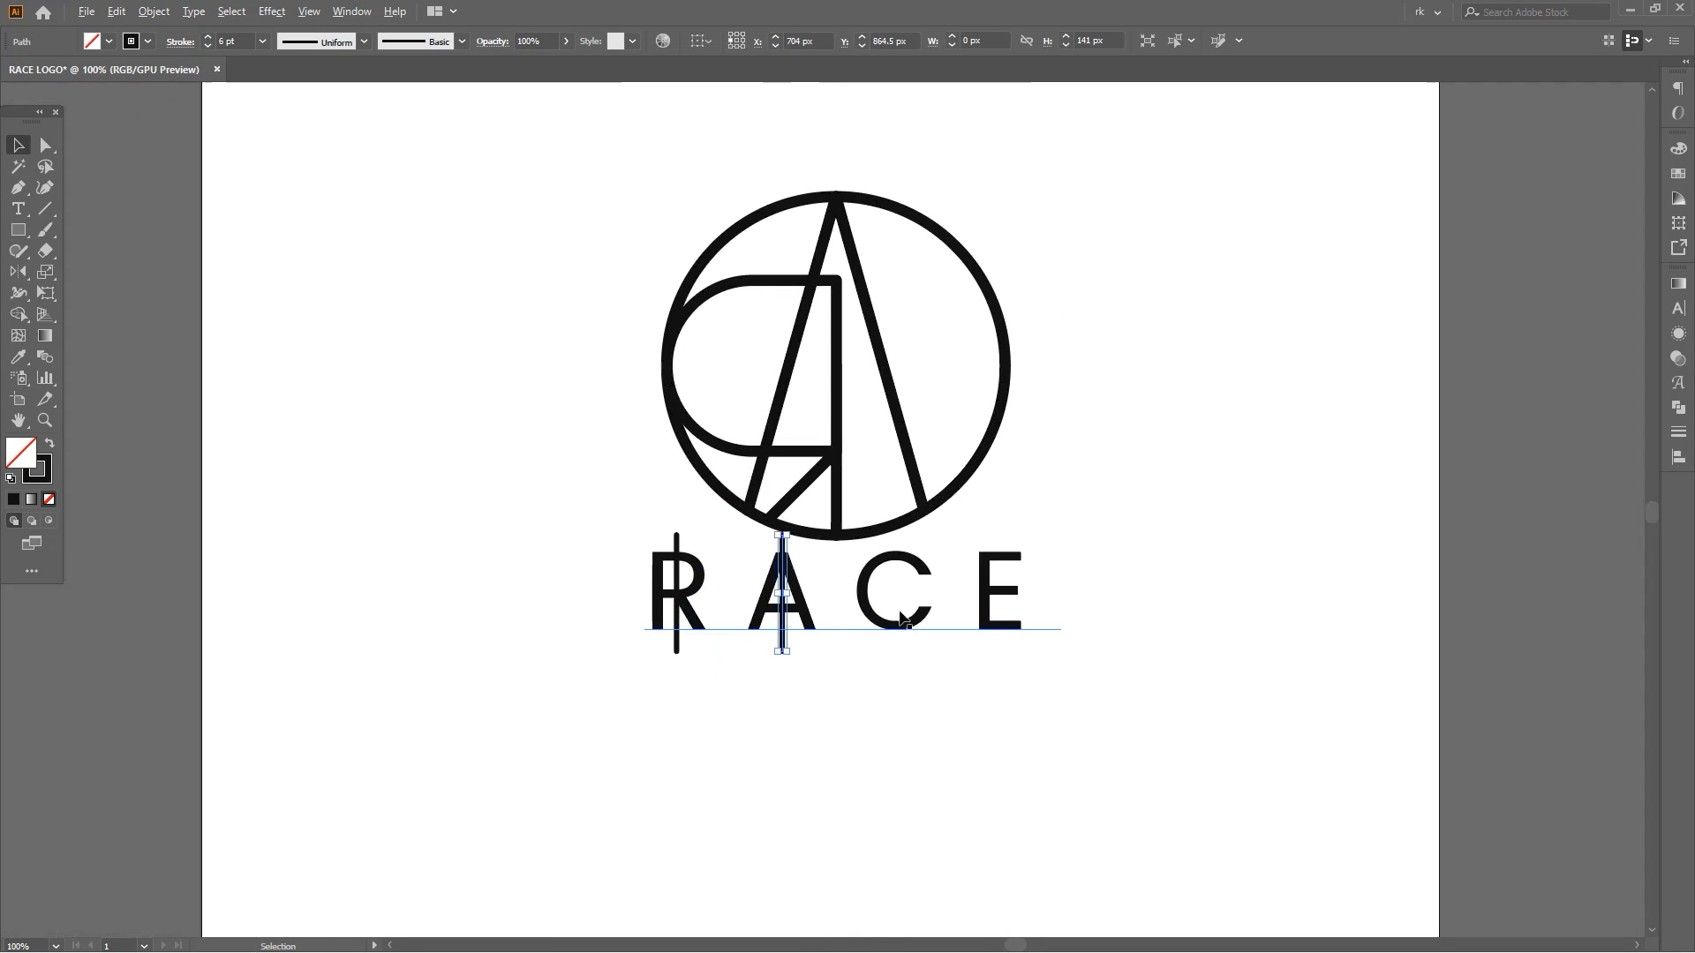
pyautogui.moveTo(908, 617); pyautogui.dragTo(877, 644)
pyautogui.press('v')
pyautogui.click(1064, 464)
# Move the lower end of the R's diagonal leg to the foot of the A's left stroke on the circle
pyautogui.scroll(1, 779, 508)
pyautogui.press('a')
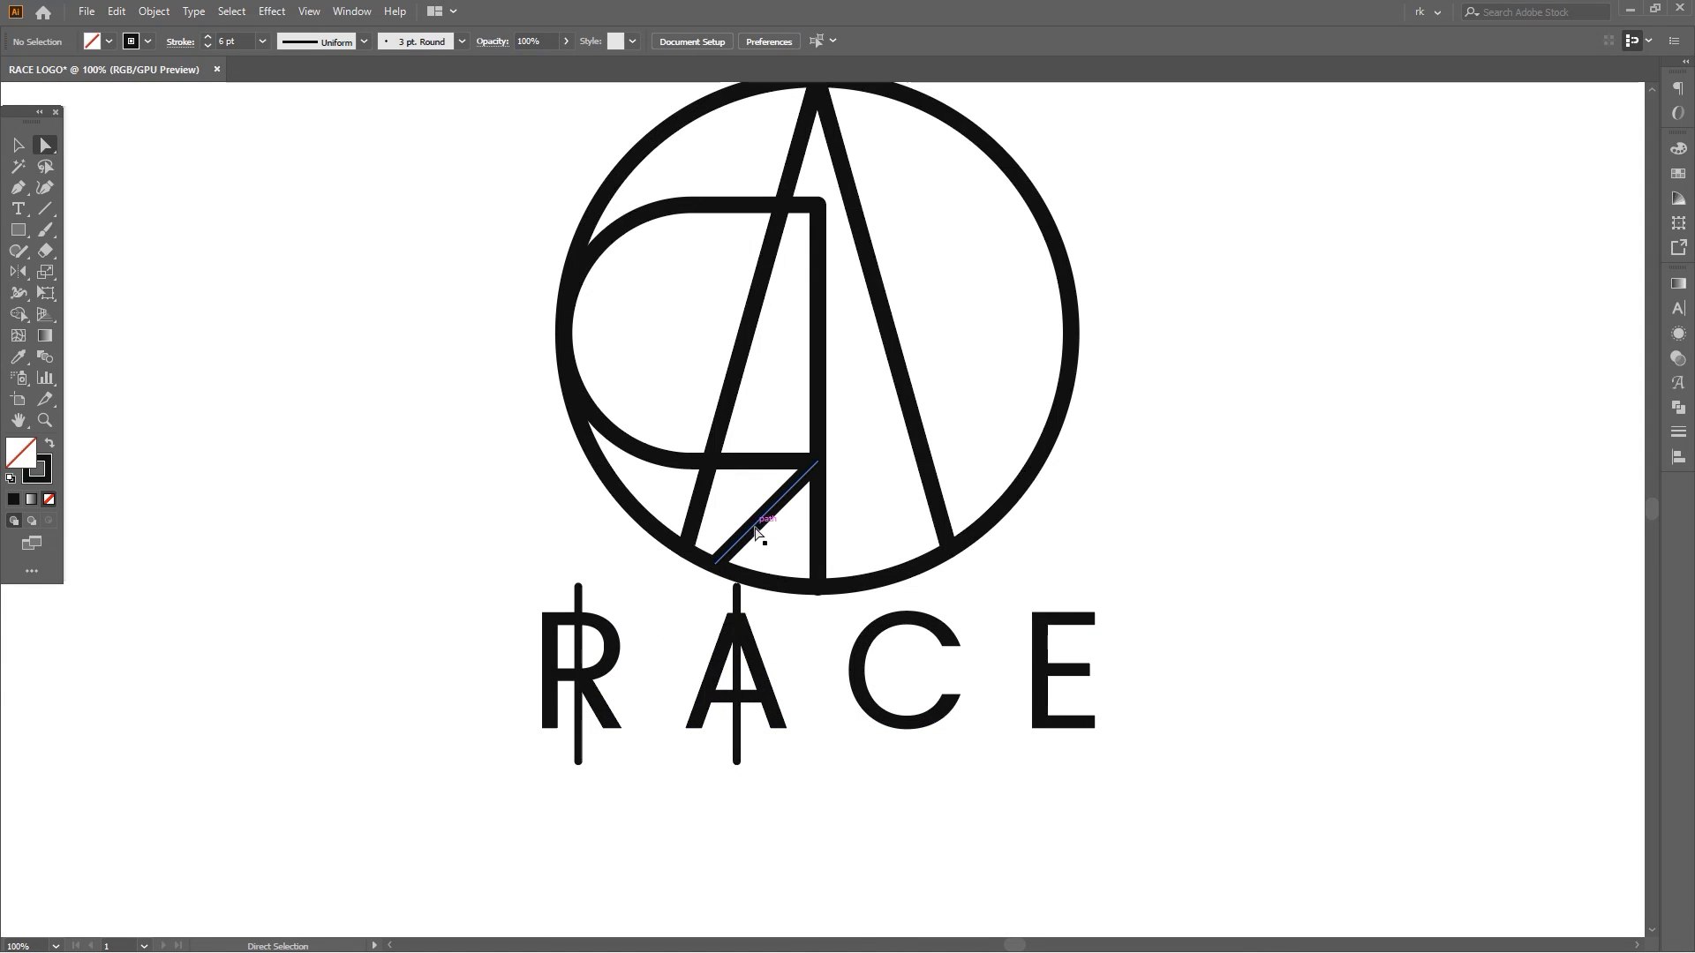
pyautogui.click(754, 528)
pyautogui.moveTo(716, 564); pyautogui.dragTo(685, 550)
pyautogui.scroll(-2, 821, 535)
pyautogui.moveTo(973, 506); pyautogui.dragTo(977, 521)
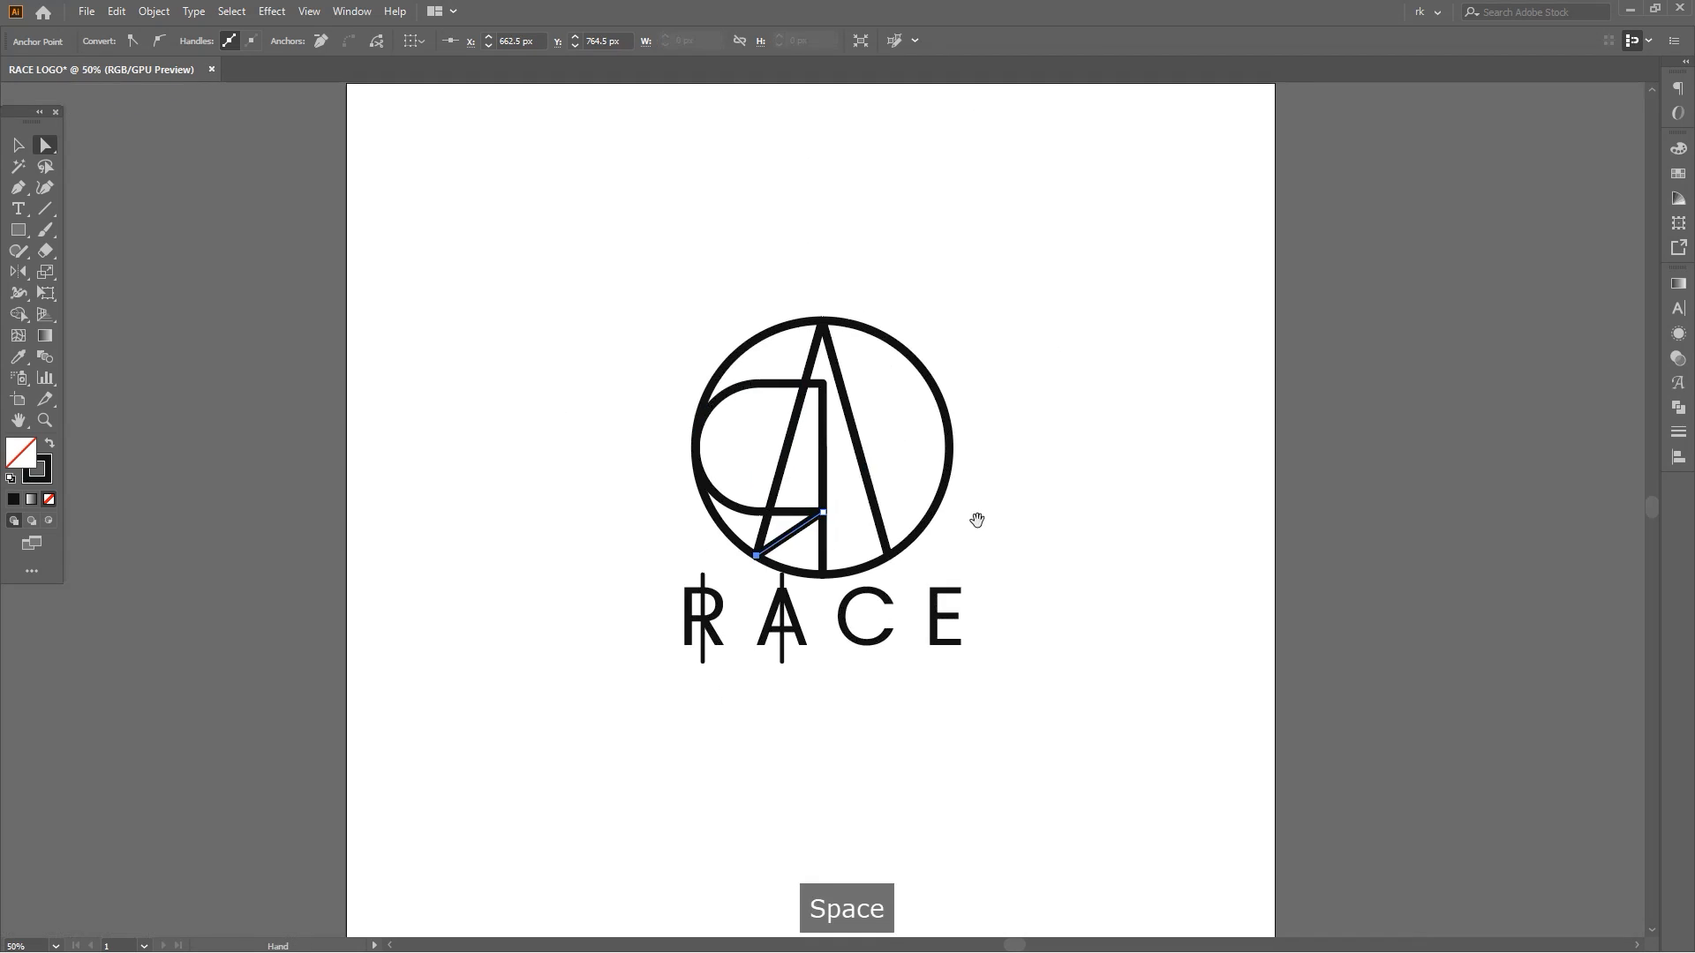
pyautogui.press('v')
pyautogui.click(1030, 516)
# Copy the vertical marker line from the letter A onto the letter C of the RACE text
pyautogui.scroll(1, 992, 524)
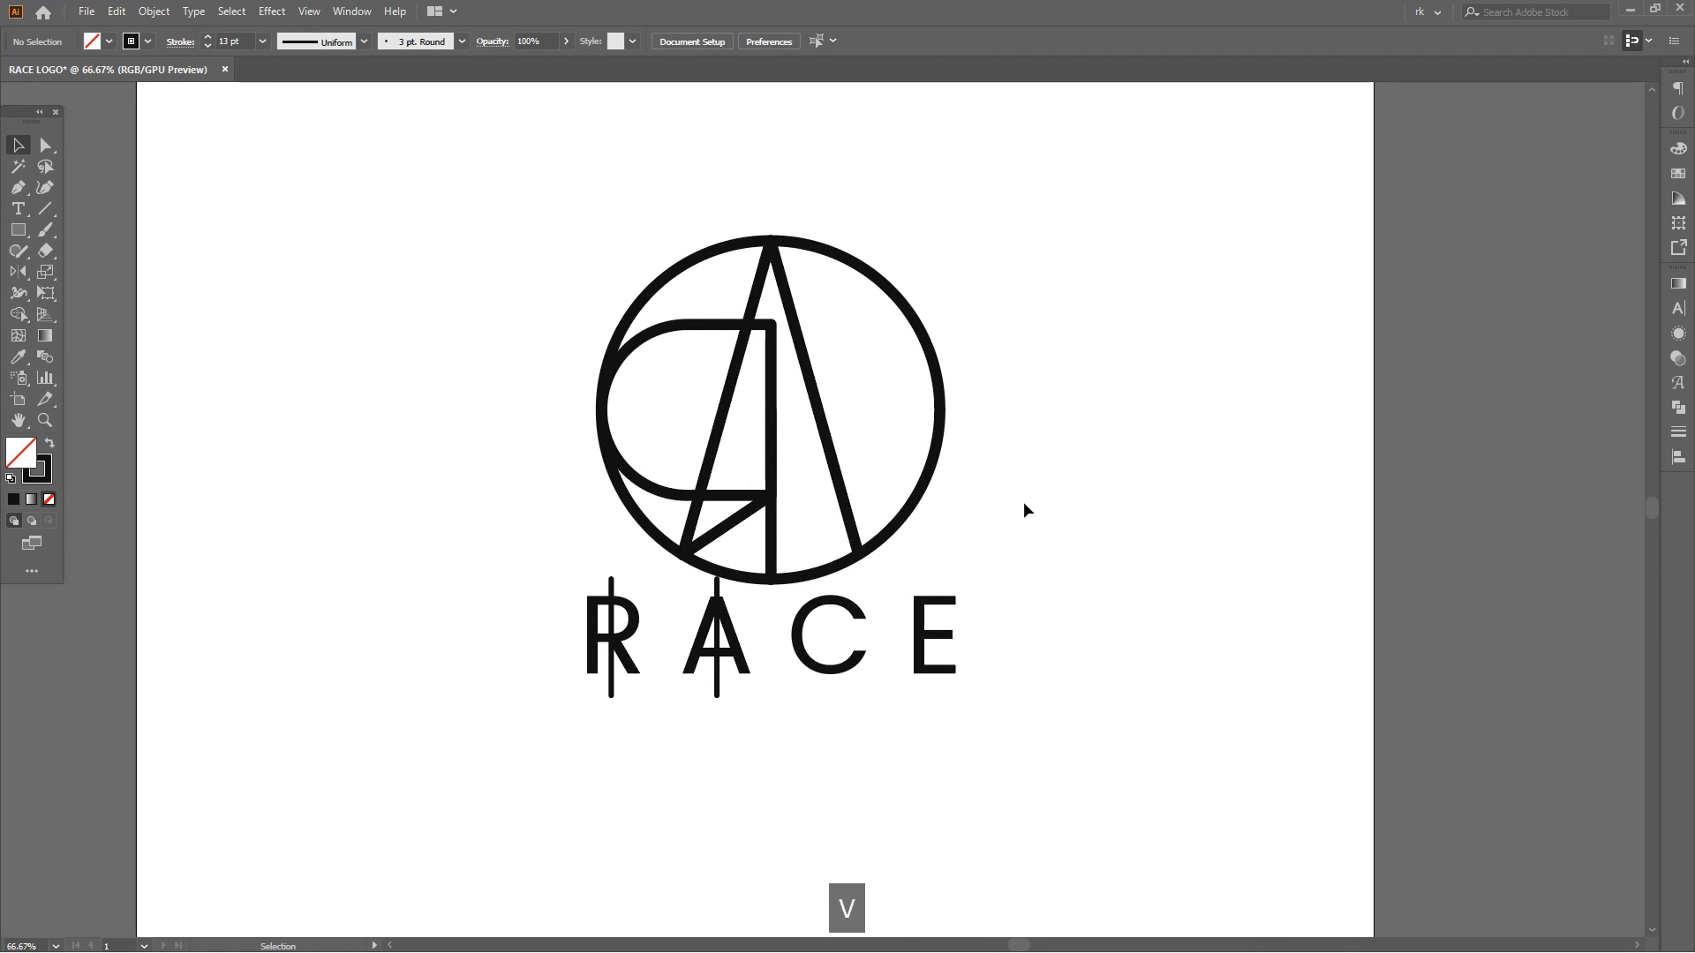
pyautogui.scroll(-2, 1024, 509)
pyautogui.press('space')
pyautogui.scroll(1, 1033, 504)
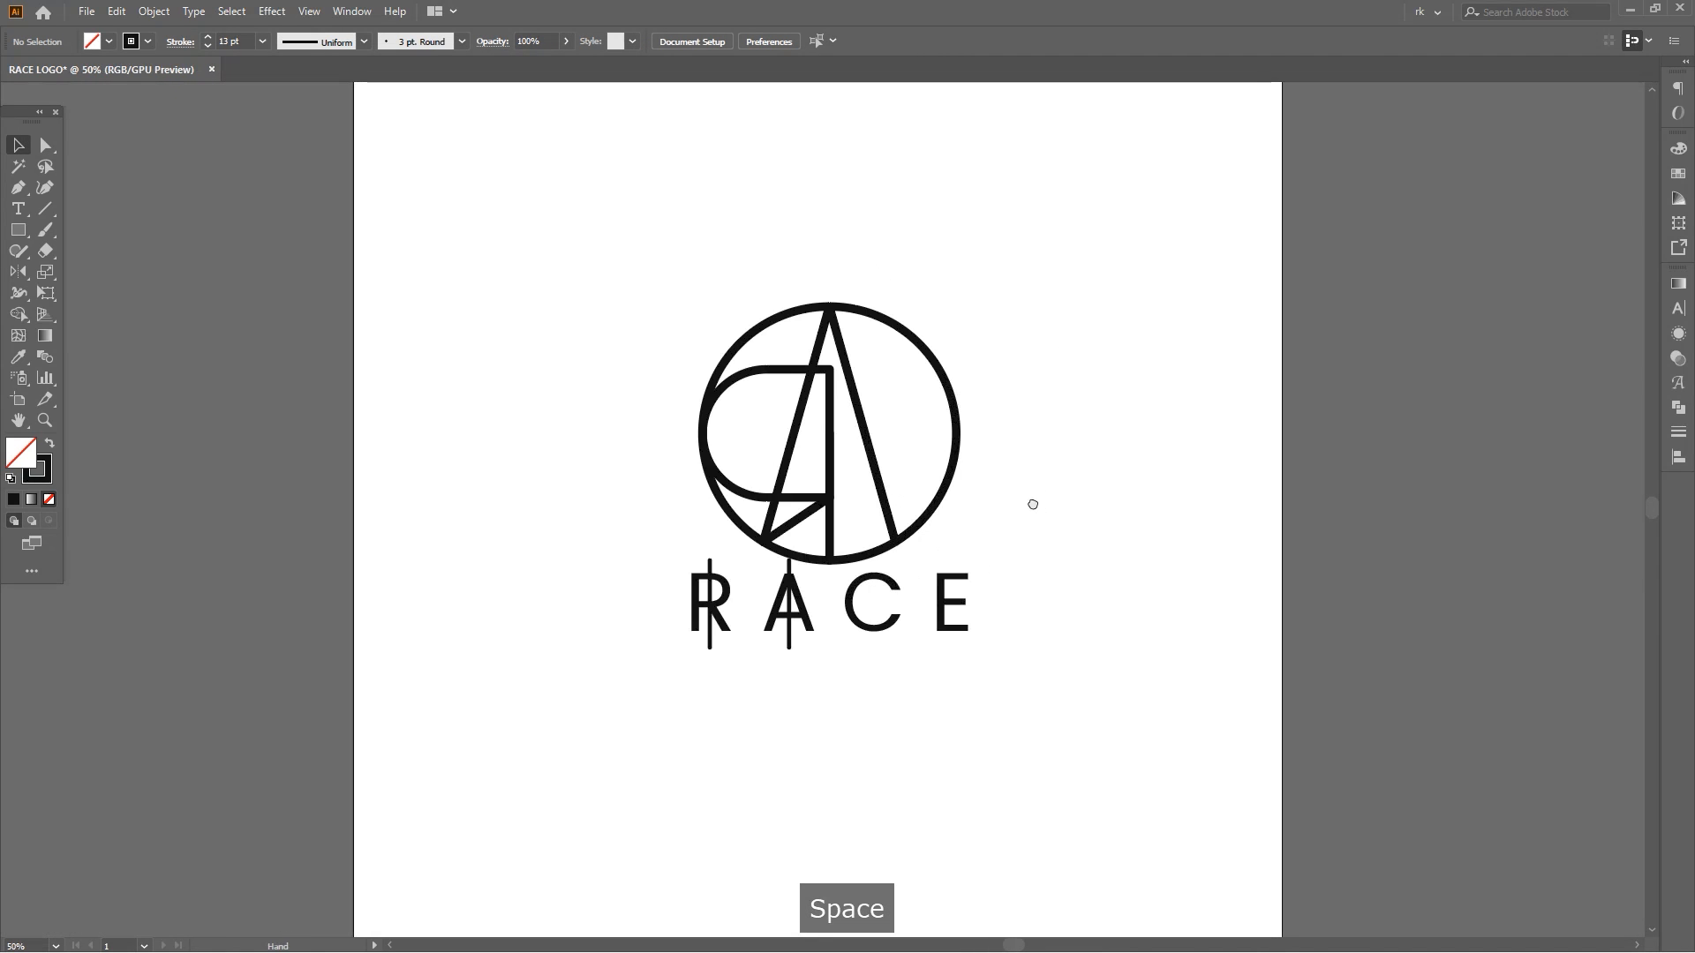
pyautogui.moveTo(1031, 501); pyautogui.dragTo(1029, 488)
pyautogui.press('v')
pyautogui.press('space')
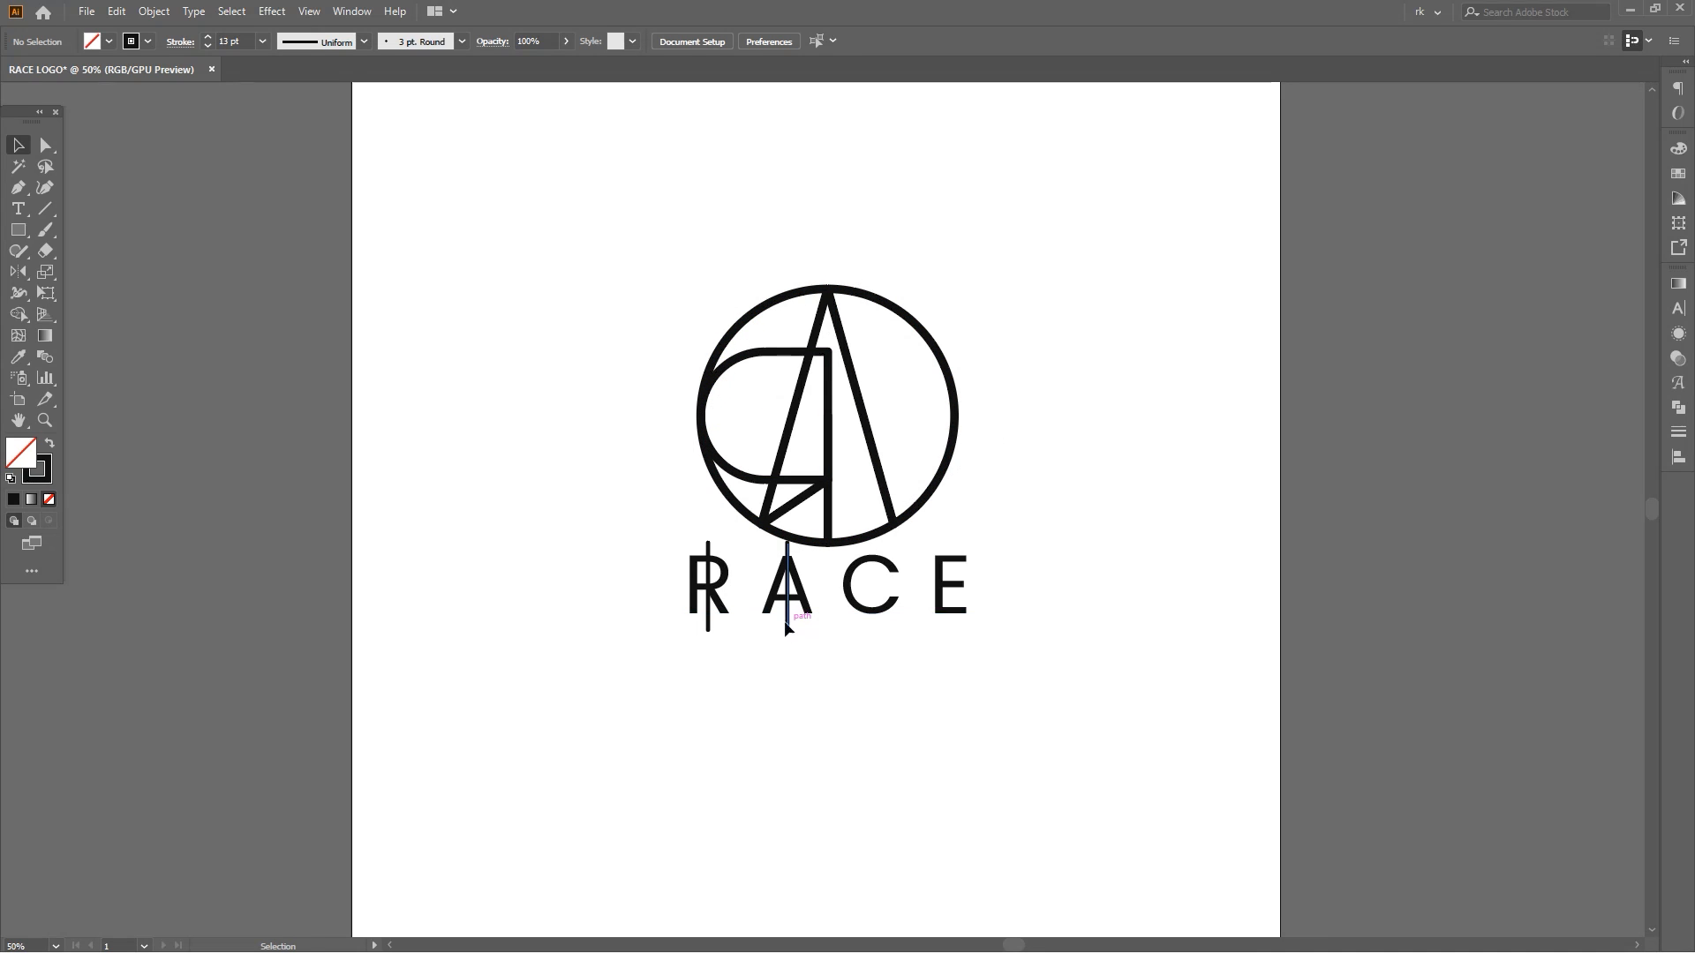
pyautogui.moveTo(874, 638); pyautogui.dragTo(874, 637)
pyautogui.click(1081, 451)
# Draw a horizontal line between the circle's rightmost point and its centre, and match its stroke to the circle's
pyautogui.press('p')
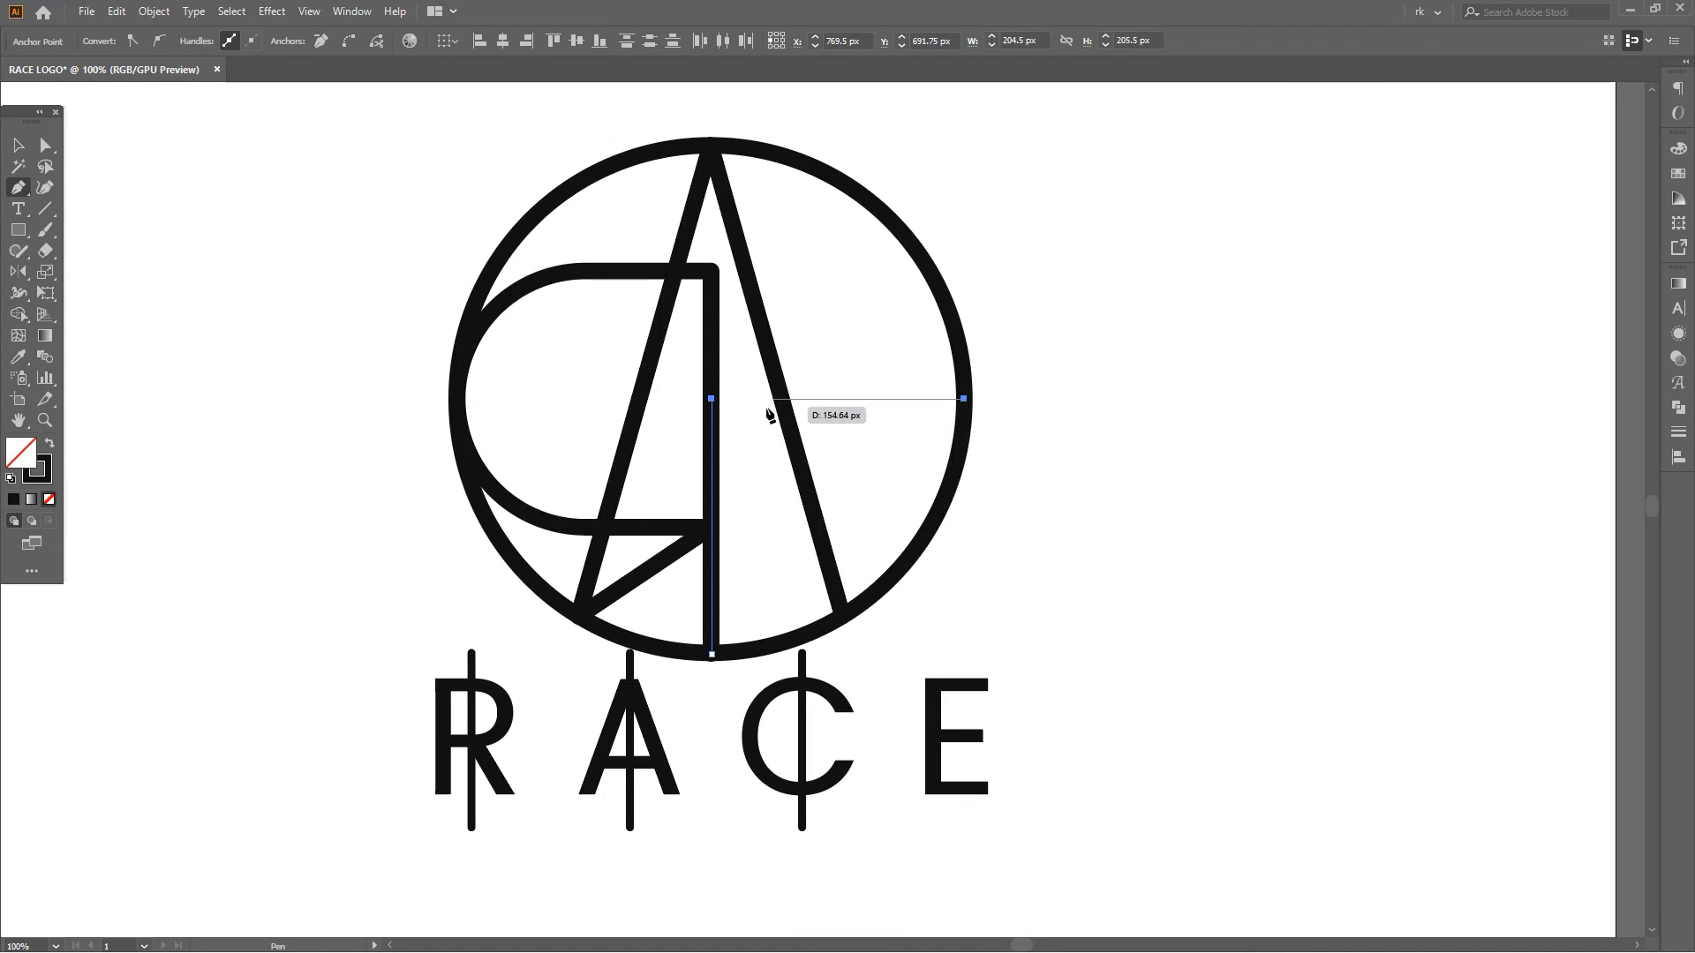
pyautogui.click(712, 399)
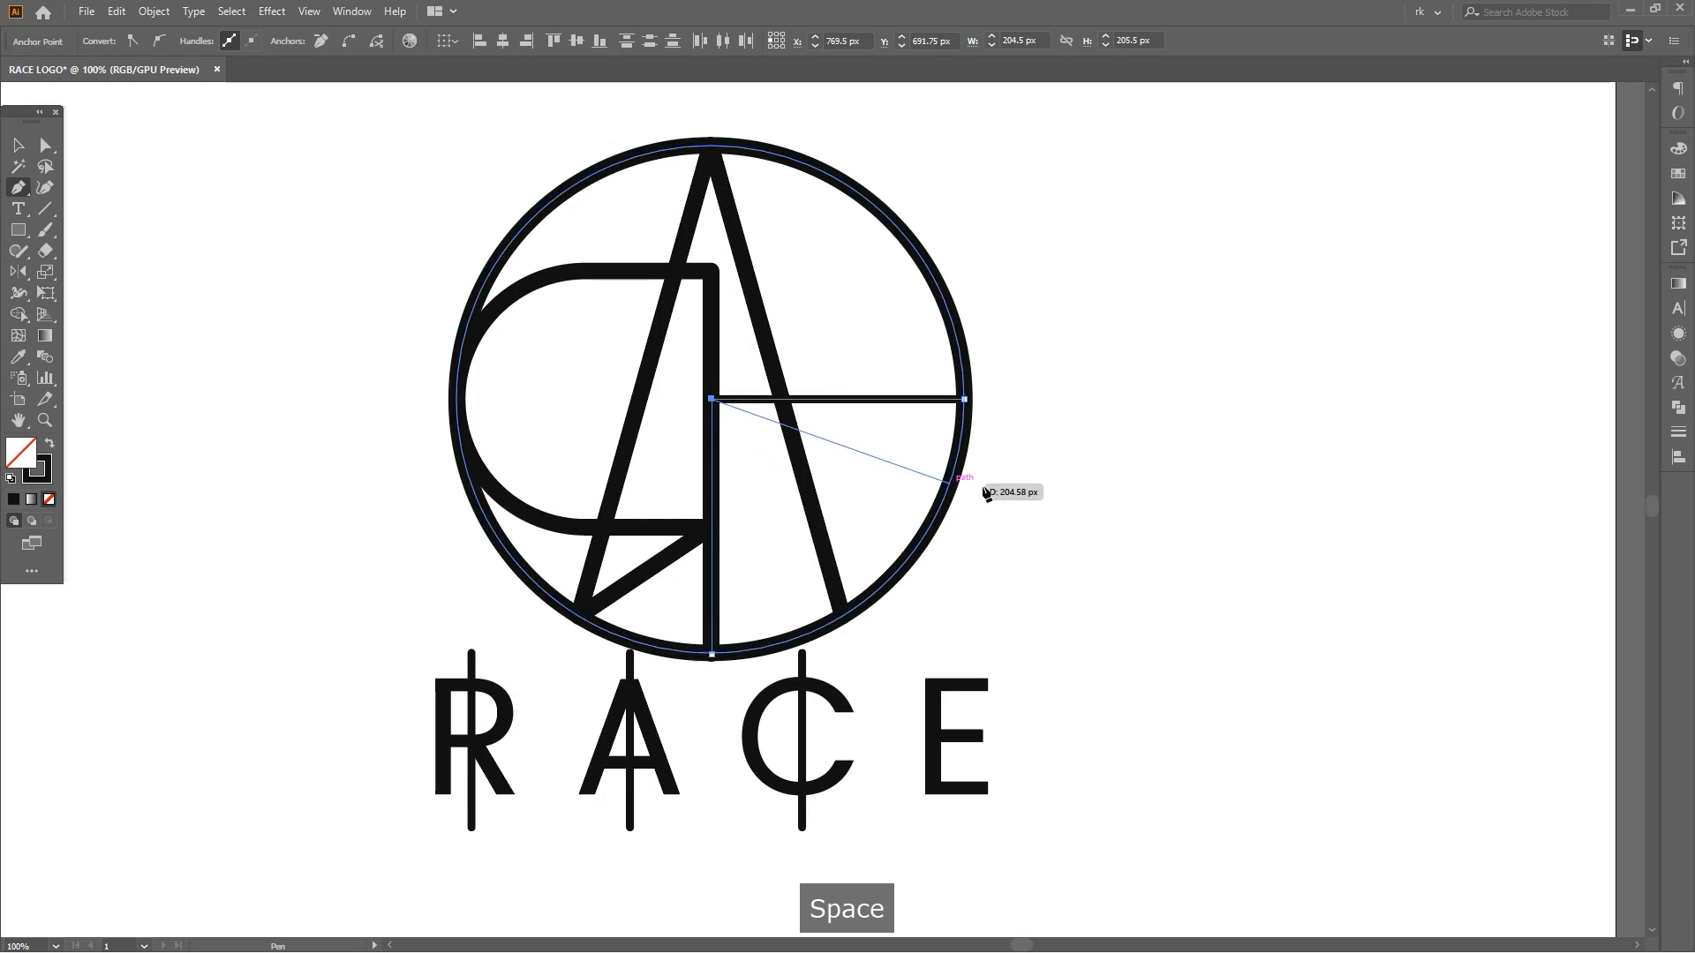
pyautogui.moveTo(1006, 500); pyautogui.dragTo(992, 477)
pyautogui.press('v')
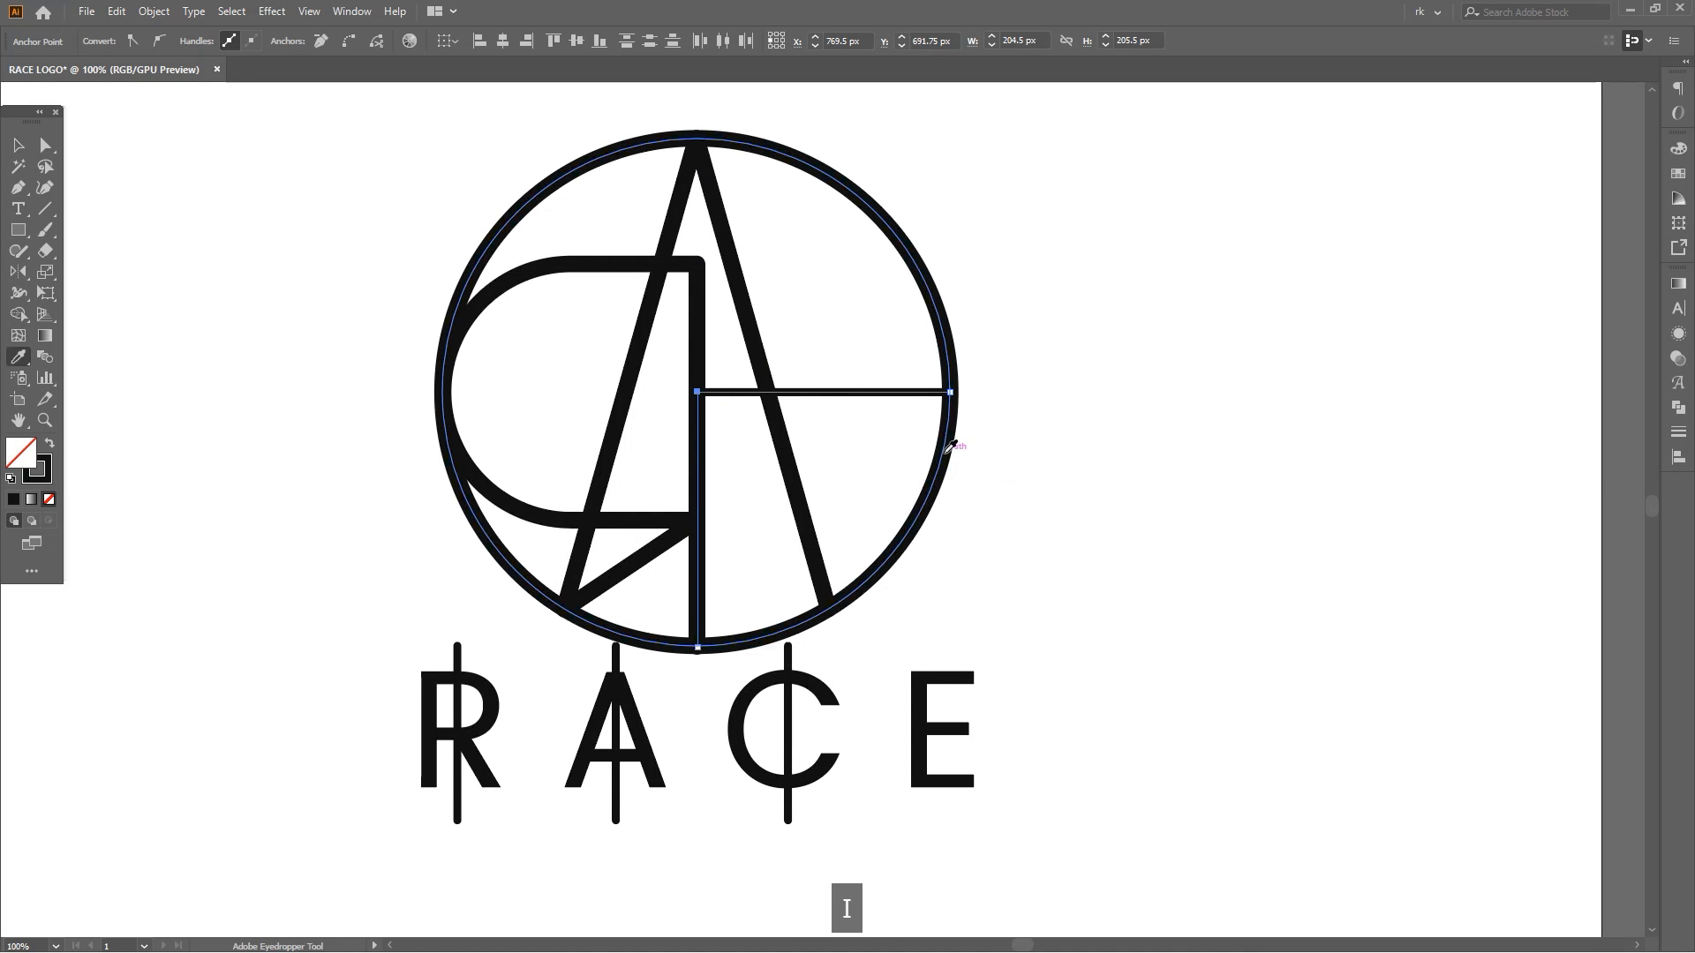
pyautogui.click(1058, 556)
# Copy the vertical marker line from the letter C onto the letter E of the RACE text
pyautogui.moveTo(788, 732); pyautogui.dragTo(943, 750)
pyautogui.press('space')
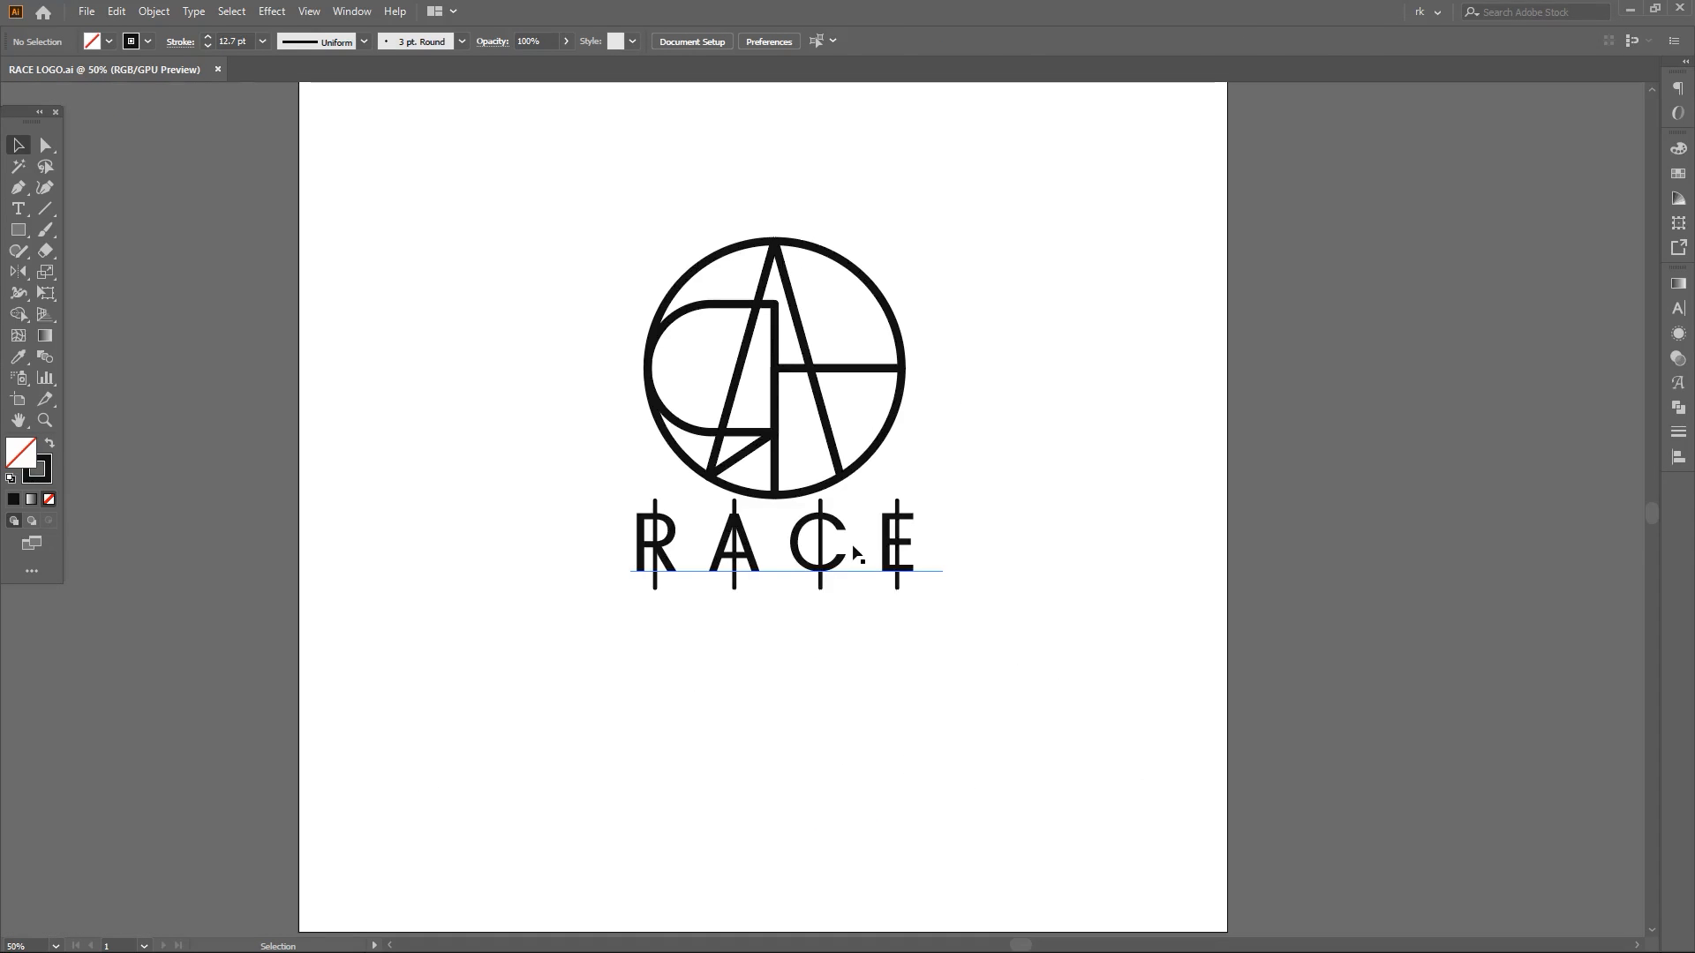
pyautogui.click(854, 555)
# Delete the four vertical marker lines crossing the letters of the RACE text
pyautogui.moveTo(1039, 647); pyautogui.dragTo(621, 573)
pyautogui.press('Delete')
pyautogui.click(776, 565)
# Expand the fill and stroke of all the emblem's lines and the circle into shapes
pyautogui.moveTo(988, 492); pyautogui.dragTo(343, 148)
pyautogui.click(156, 12)
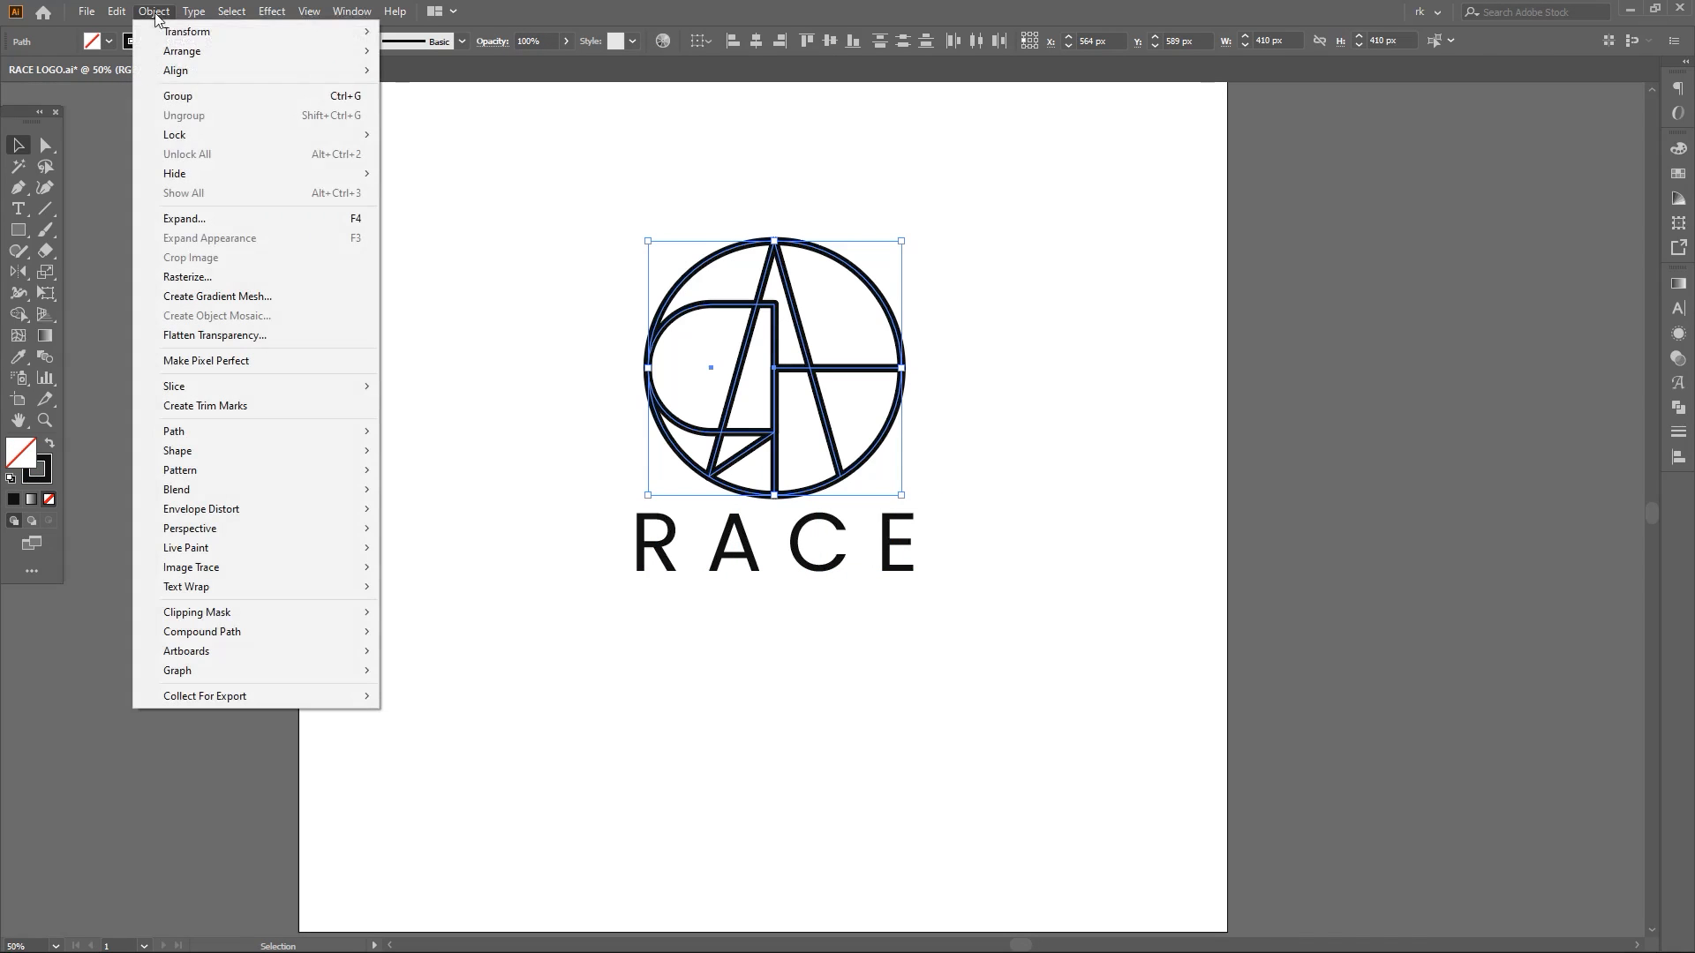
pyautogui.click(276, 217)
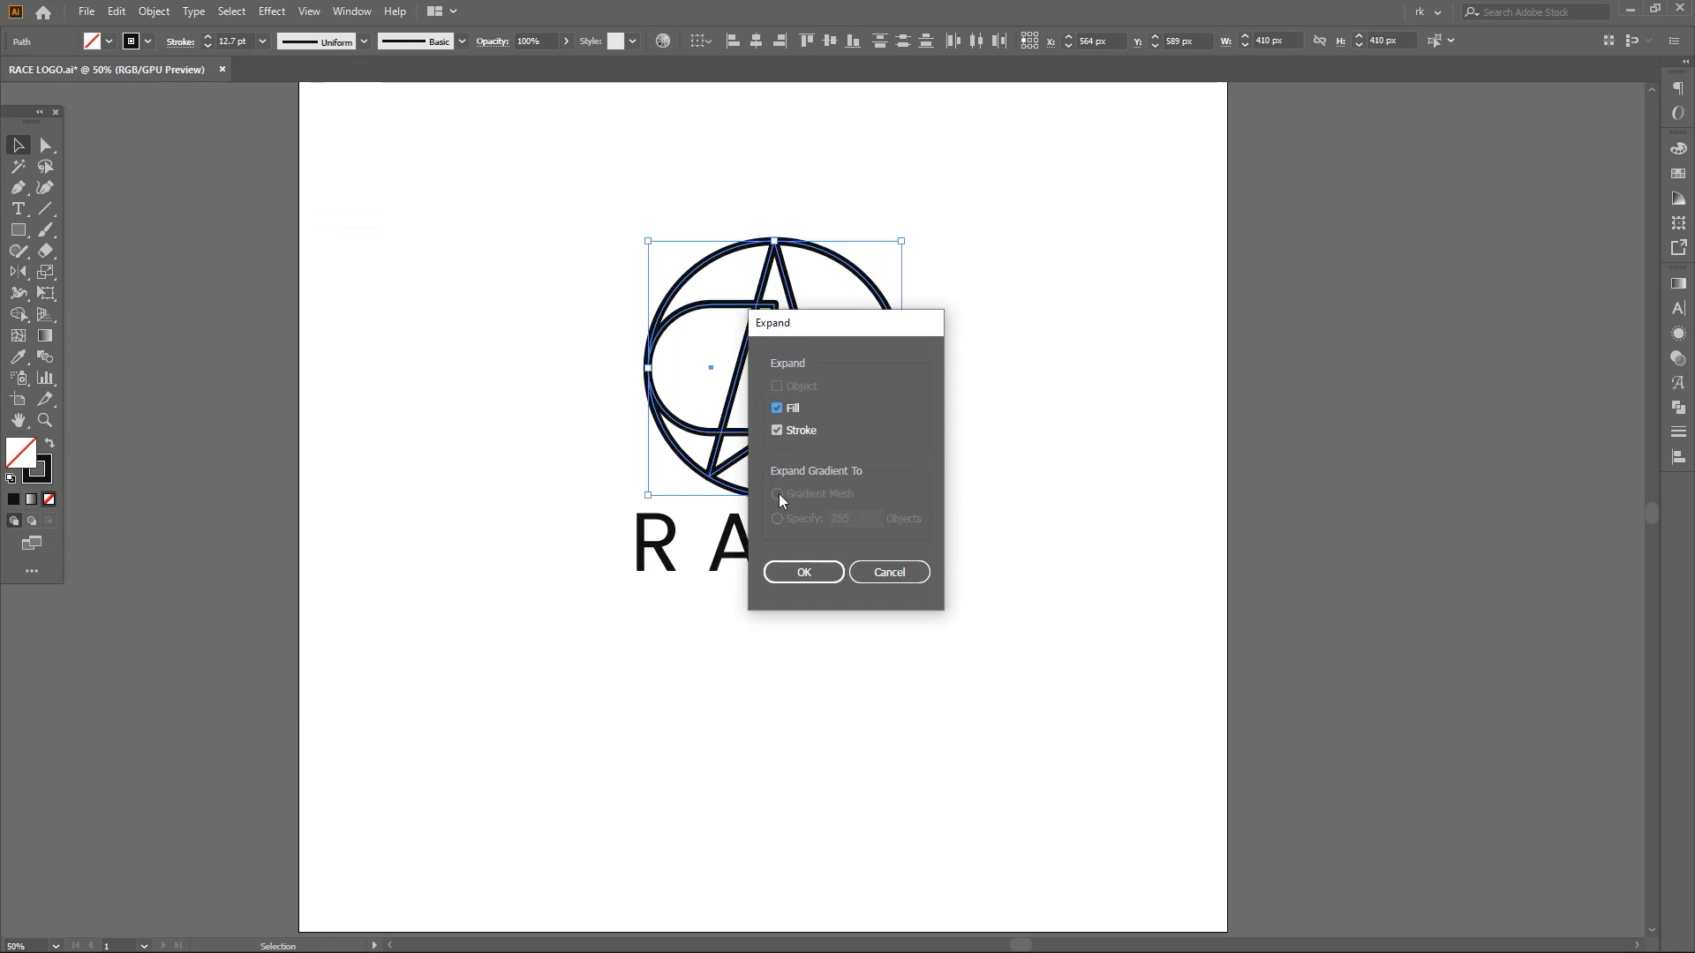
pyautogui.click(807, 574)
pyautogui.click(1022, 394)
# Convert the RACE text below the emblem to outlines
pyautogui.scroll(-1, 1014, 249)
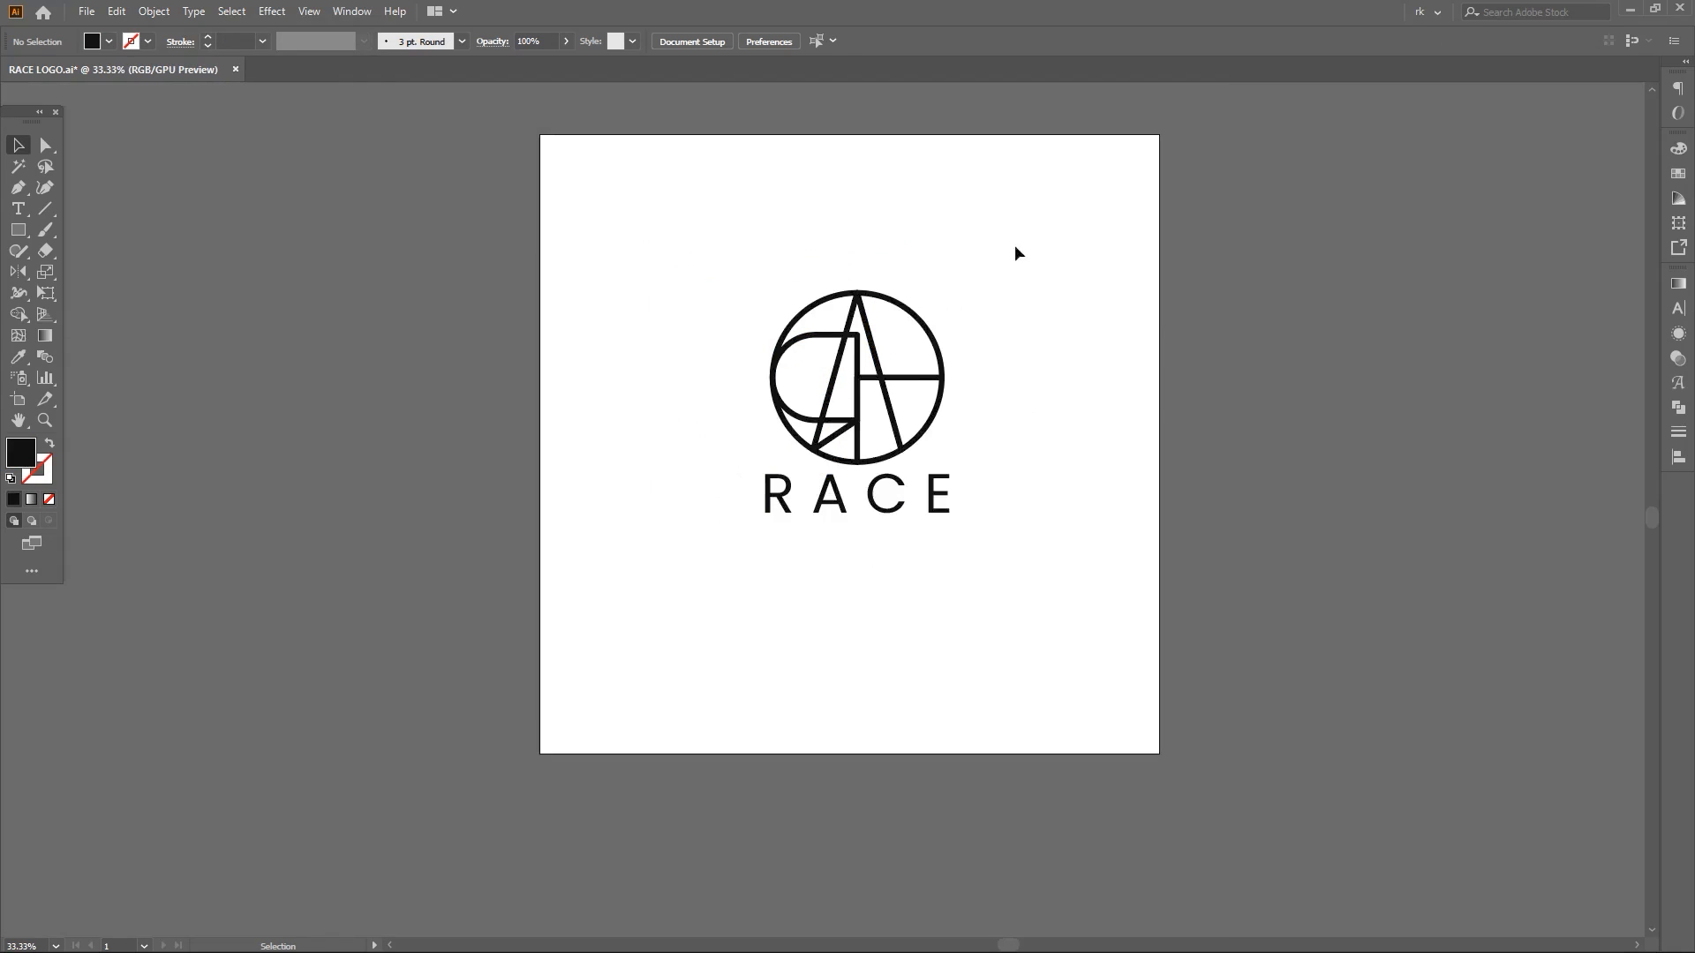
pyautogui.moveTo(1014, 253); pyautogui.dragTo(890, 511)
pyautogui.click(940, 501)
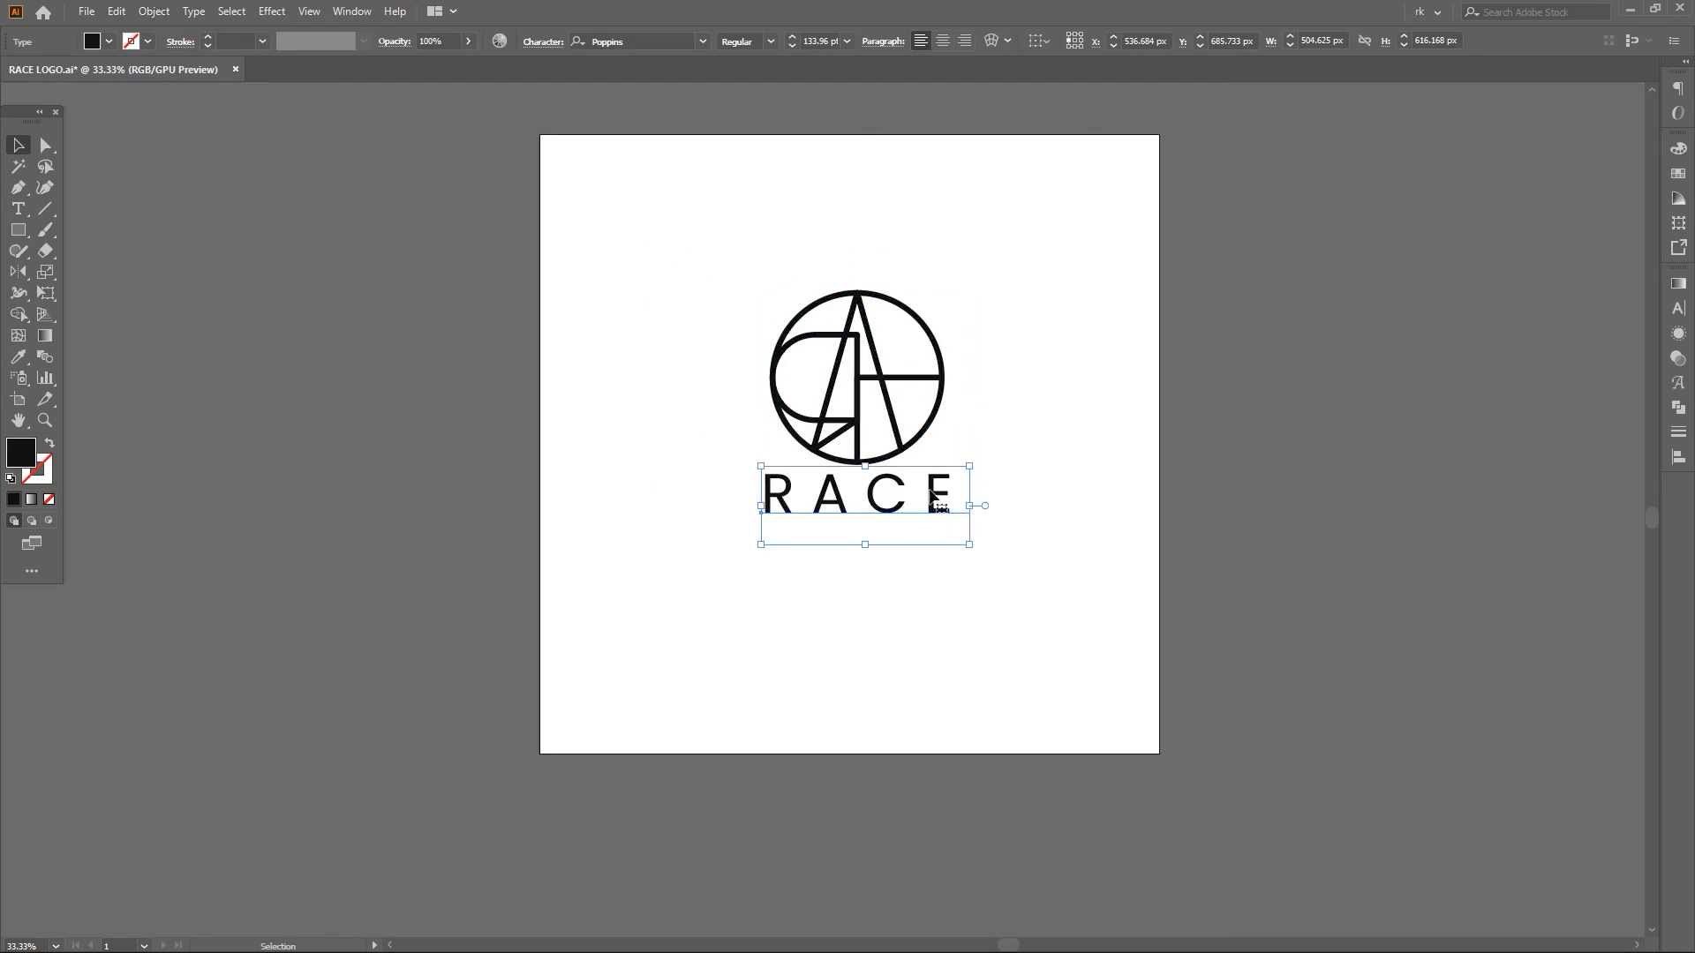
pyautogui.rightClick(931, 493)
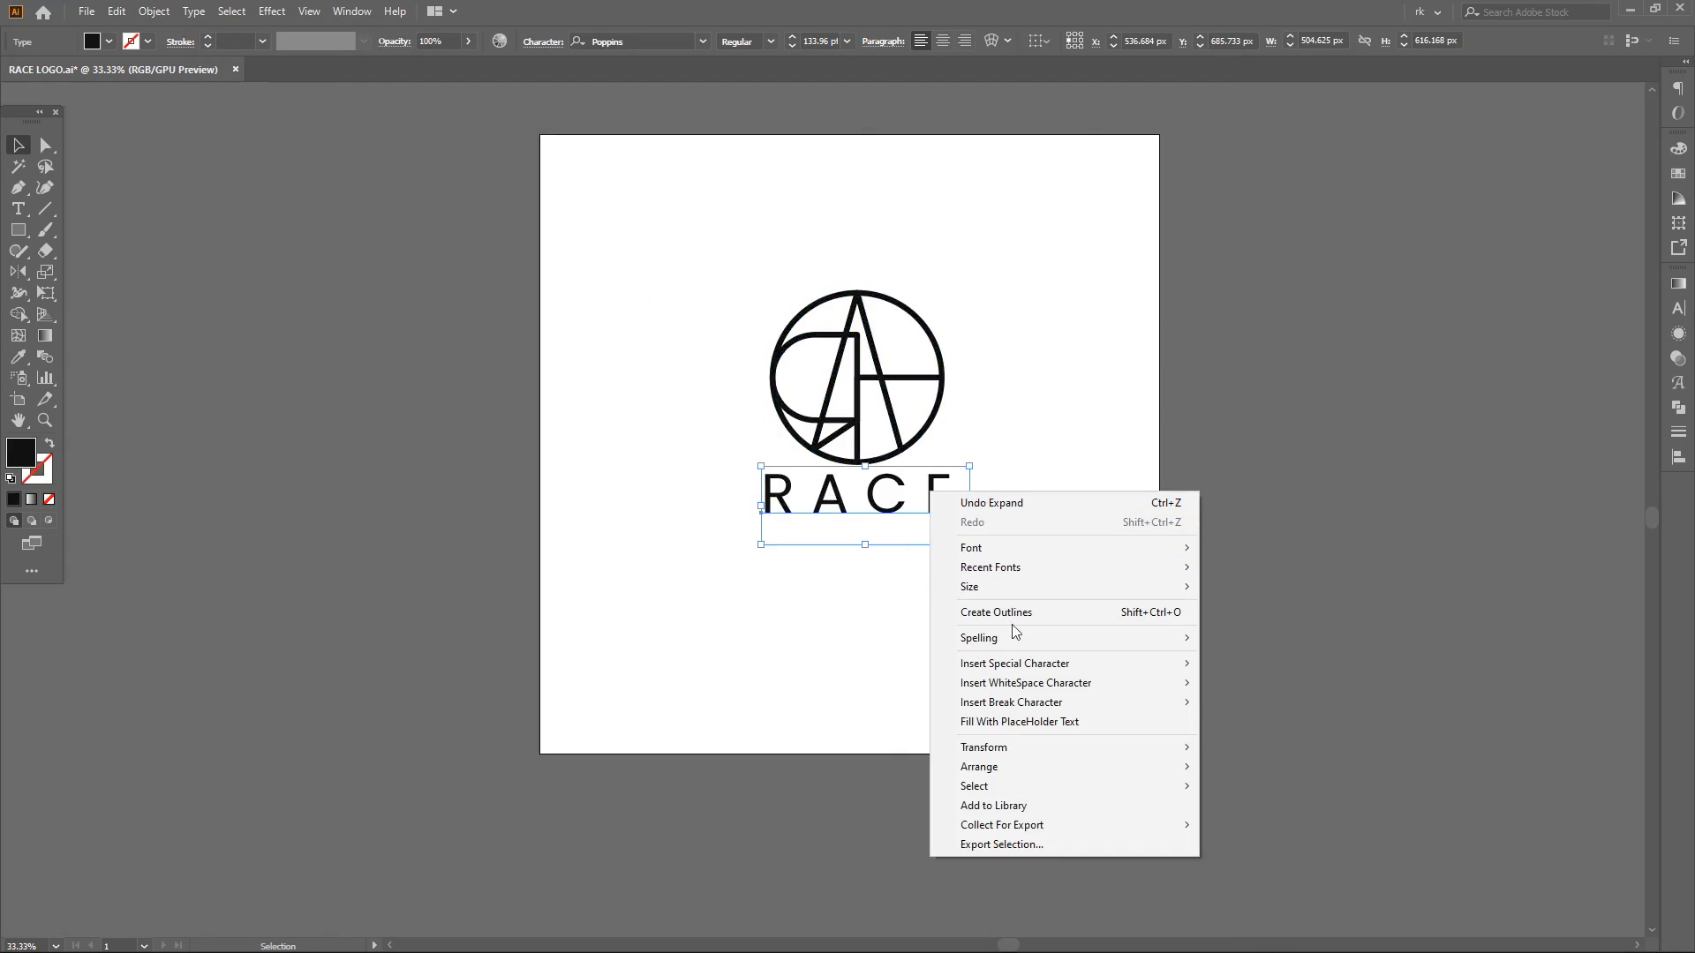
pyautogui.click(969, 614)
# Select the emblem together with the outlined RACE lettering and group them
pyautogui.moveTo(957, 623); pyautogui.dragTo(836, 371)
pyautogui.scroll(1, 913, 424)
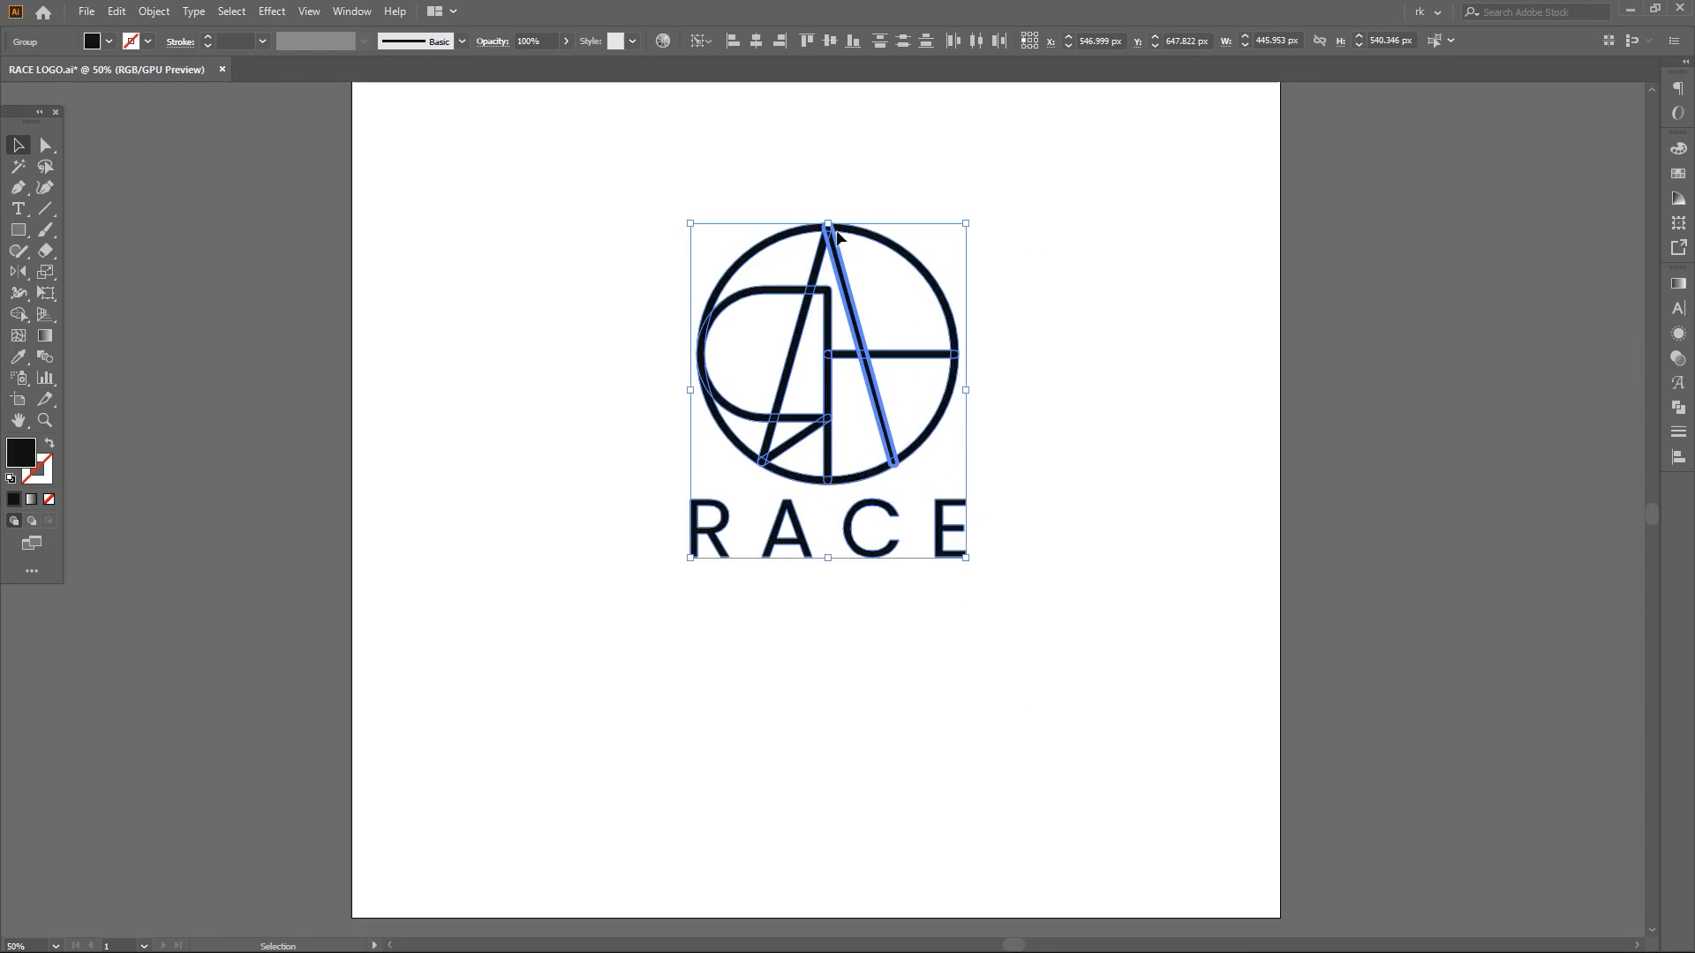
pyautogui.hotkey('ctrl', 'g')
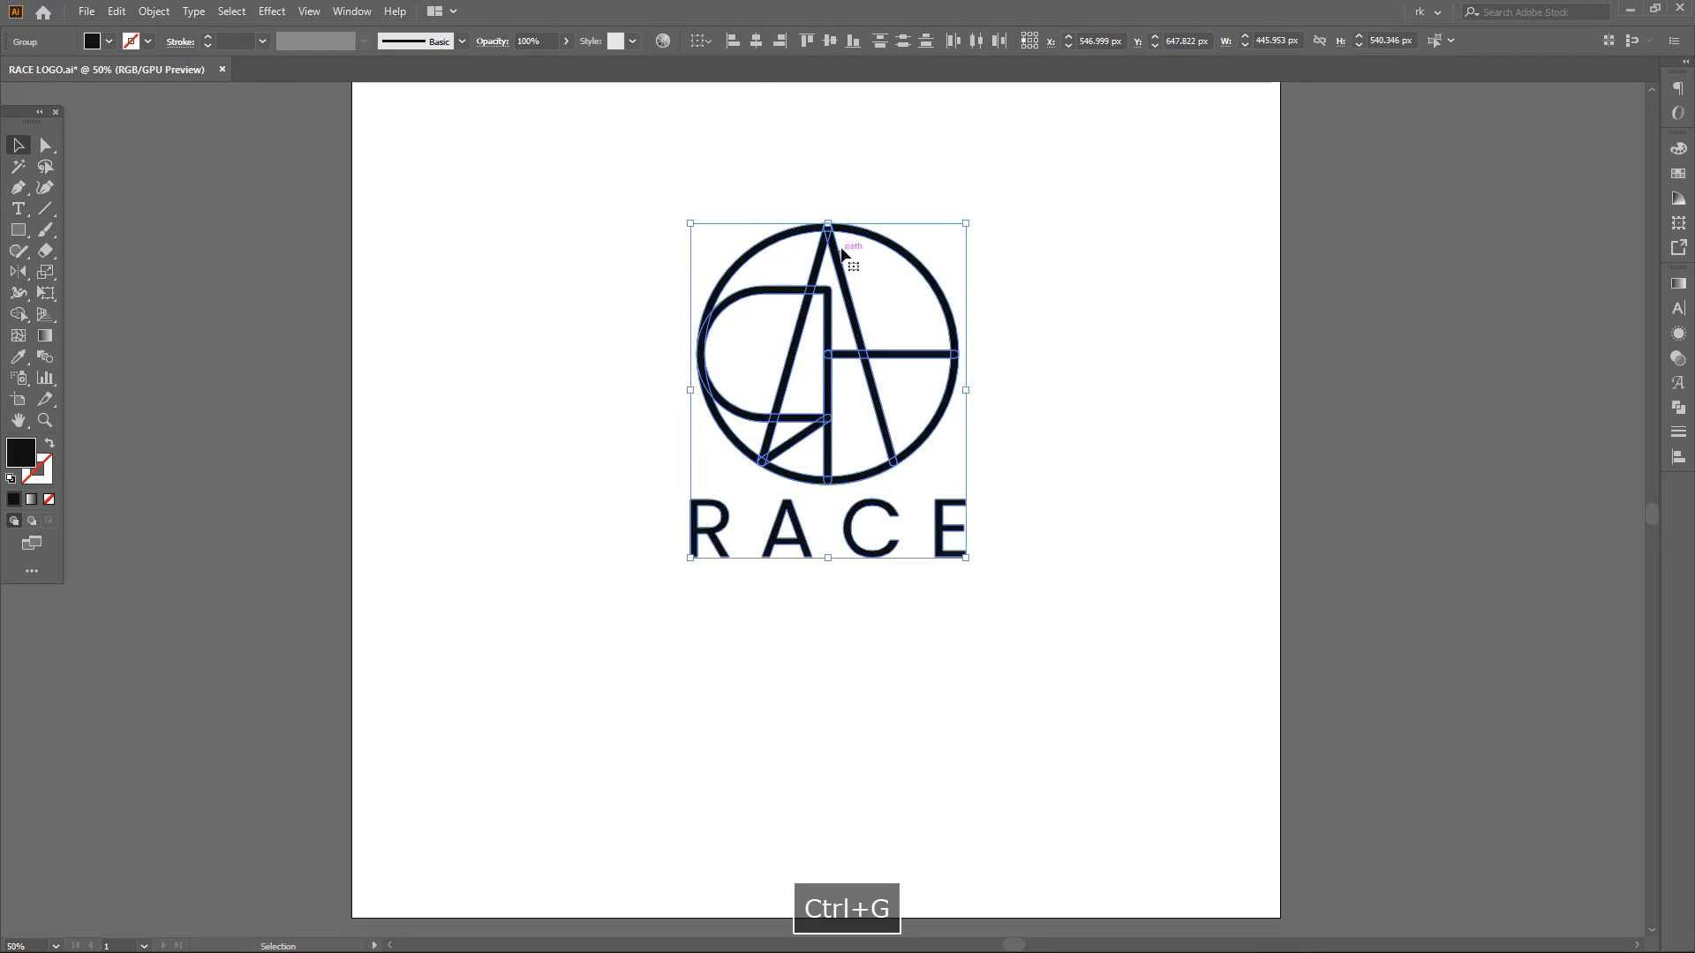
# Move the grouped logo to the artboard's right side and place a scaled-down copy of the emblem near the upper-left corner
pyautogui.click(1072, 309)
pyautogui.scroll(-1, 1072, 477)
pyautogui.moveTo(958, 462); pyautogui.dragTo(1120, 495)
pyautogui.press('space')
pyautogui.moveTo(860, 459); pyautogui.dragTo(831, 480)
pyautogui.press('v')
pyautogui.moveTo(901, 326); pyautogui.dragTo(719, 302)
pyautogui.moveTo(689, 382); pyautogui.dragTo(685, 294)
# Duplicate the small emblem downward three times at equal spacing to form a column of four
pyautogui.scroll(1, 759, 282)
pyautogui.press('space')
pyautogui.moveTo(764, 339); pyautogui.dragTo(661, 271)
pyautogui.press('space')
pyautogui.moveTo(735, 390); pyautogui.dragTo(707, 336)
pyautogui.press('v')
pyautogui.scroll(-1, 633, 225)
pyautogui.moveTo(632, 217); pyautogui.dragTo(650, 357)
pyautogui.hotkey('ctrl', 'd')
pyautogui.hotkey('ctrl', 'd')
# Copy the RACE wordmark to the right of the topmost small emblem and ungroup its letters
pyautogui.press('space')
pyautogui.moveTo(750, 374); pyautogui.dragTo(759, 403)
pyautogui.press('v')
pyautogui.click(750, 400)
pyautogui.press('space')
pyautogui.press('v')
pyautogui.moveTo(915, 507); pyautogui.dragTo(741, 210)
pyautogui.hotkey('ctrl', 'shift', 'g')
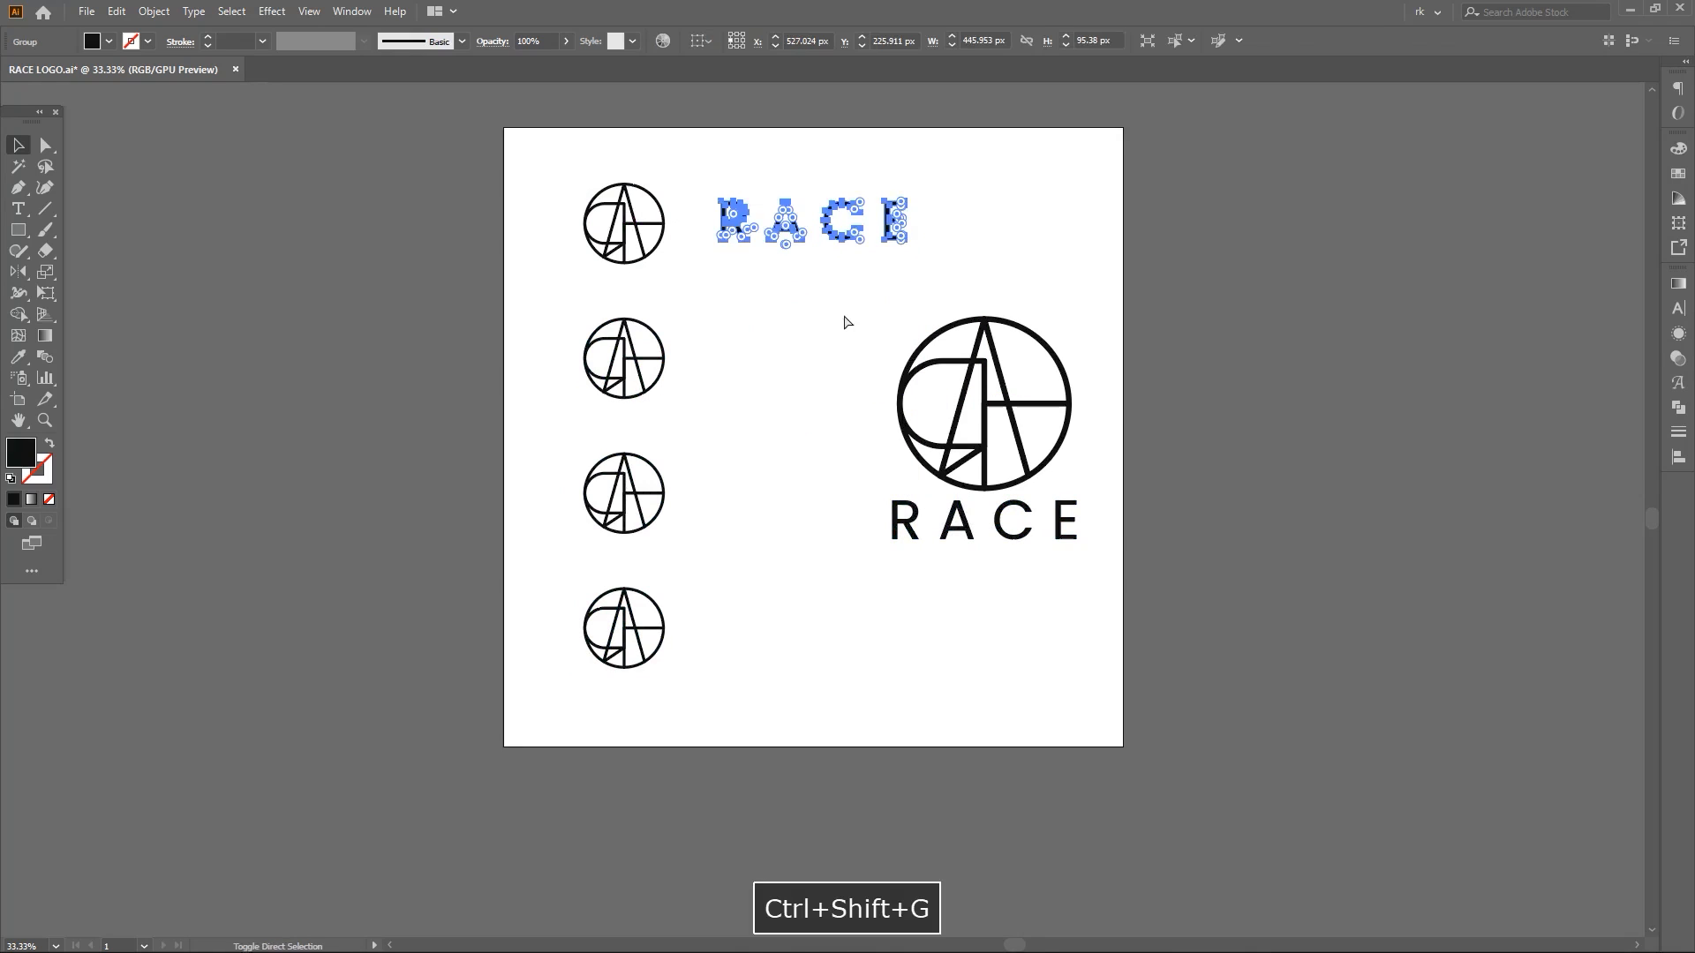
pyautogui.click(848, 321)
# Place E, C and A beside the lower emblems from the bottom up, and align the four letters on a common horizontal centre
pyautogui.scroll(1, 892, 244)
pyautogui.moveTo(887, 242); pyautogui.dragTo(644, 833)
pyautogui.moveTo(818, 237); pyautogui.dragTo(677, 645)
pyautogui.moveTo(760, 240); pyautogui.dragTo(702, 436)
pyautogui.moveTo(733, 865); pyautogui.dragTo(602, 159)
pyautogui.click(756, 40)
# Align each letter vertically to the centre of its neighbouring emblem
pyautogui.moveTo(738, 405); pyautogui.dragTo(530, 462)
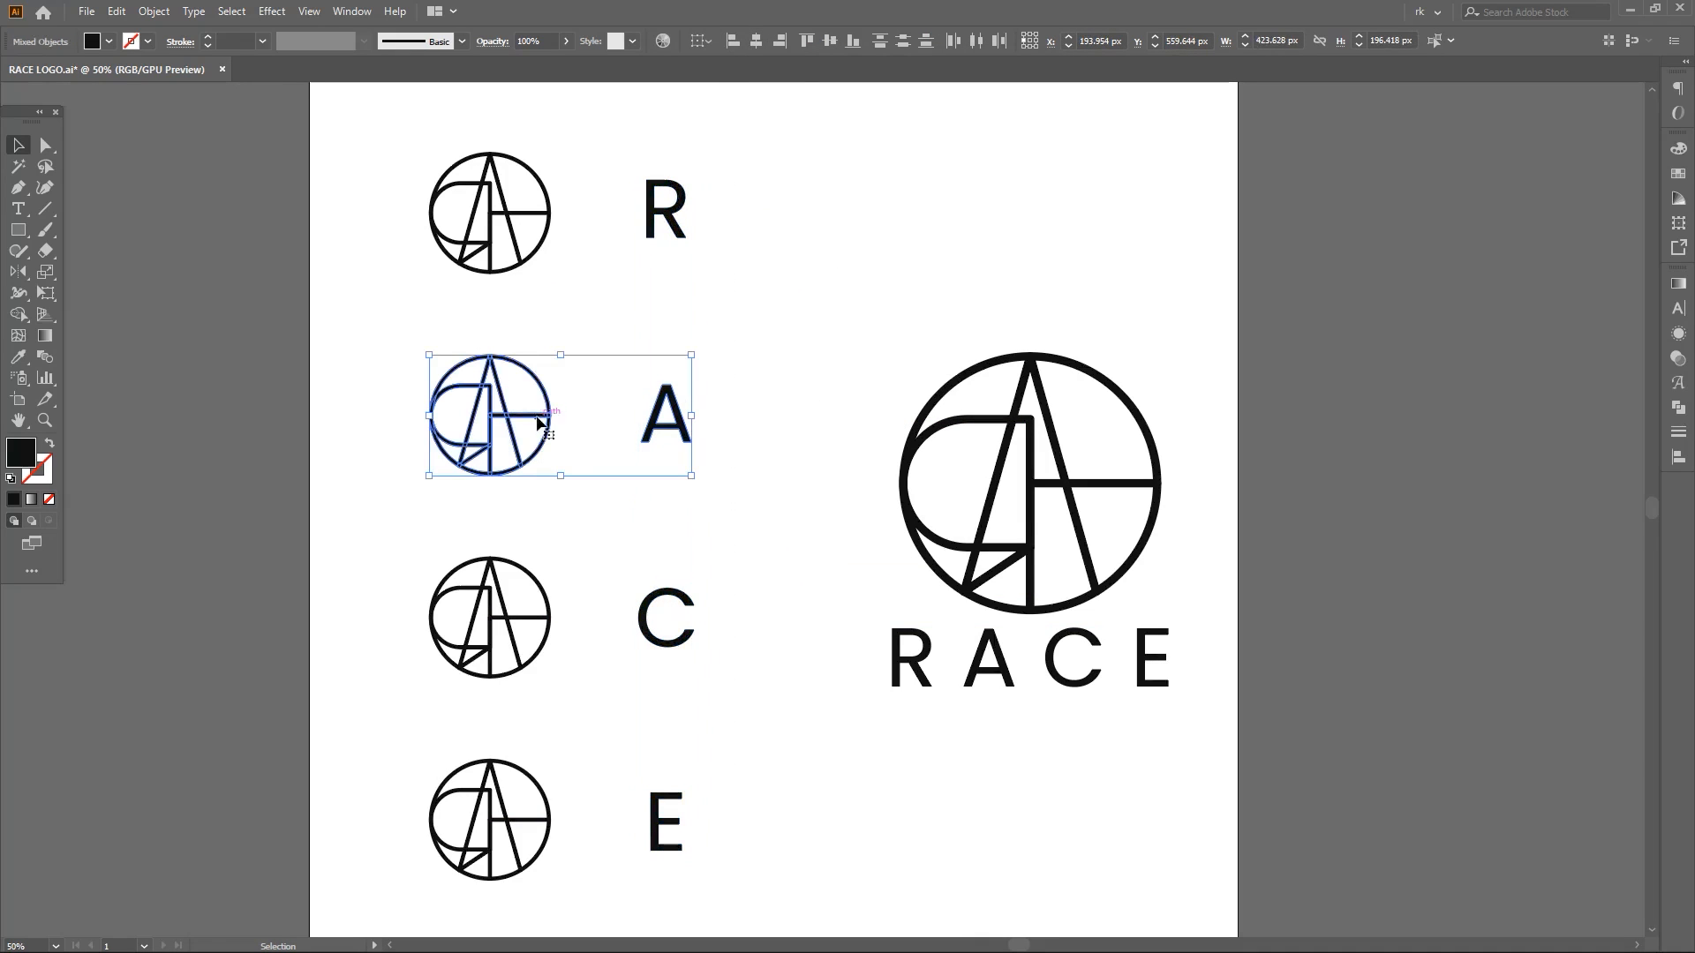
pyautogui.moveTo(507, 686); pyautogui.dragTo(507, 686)
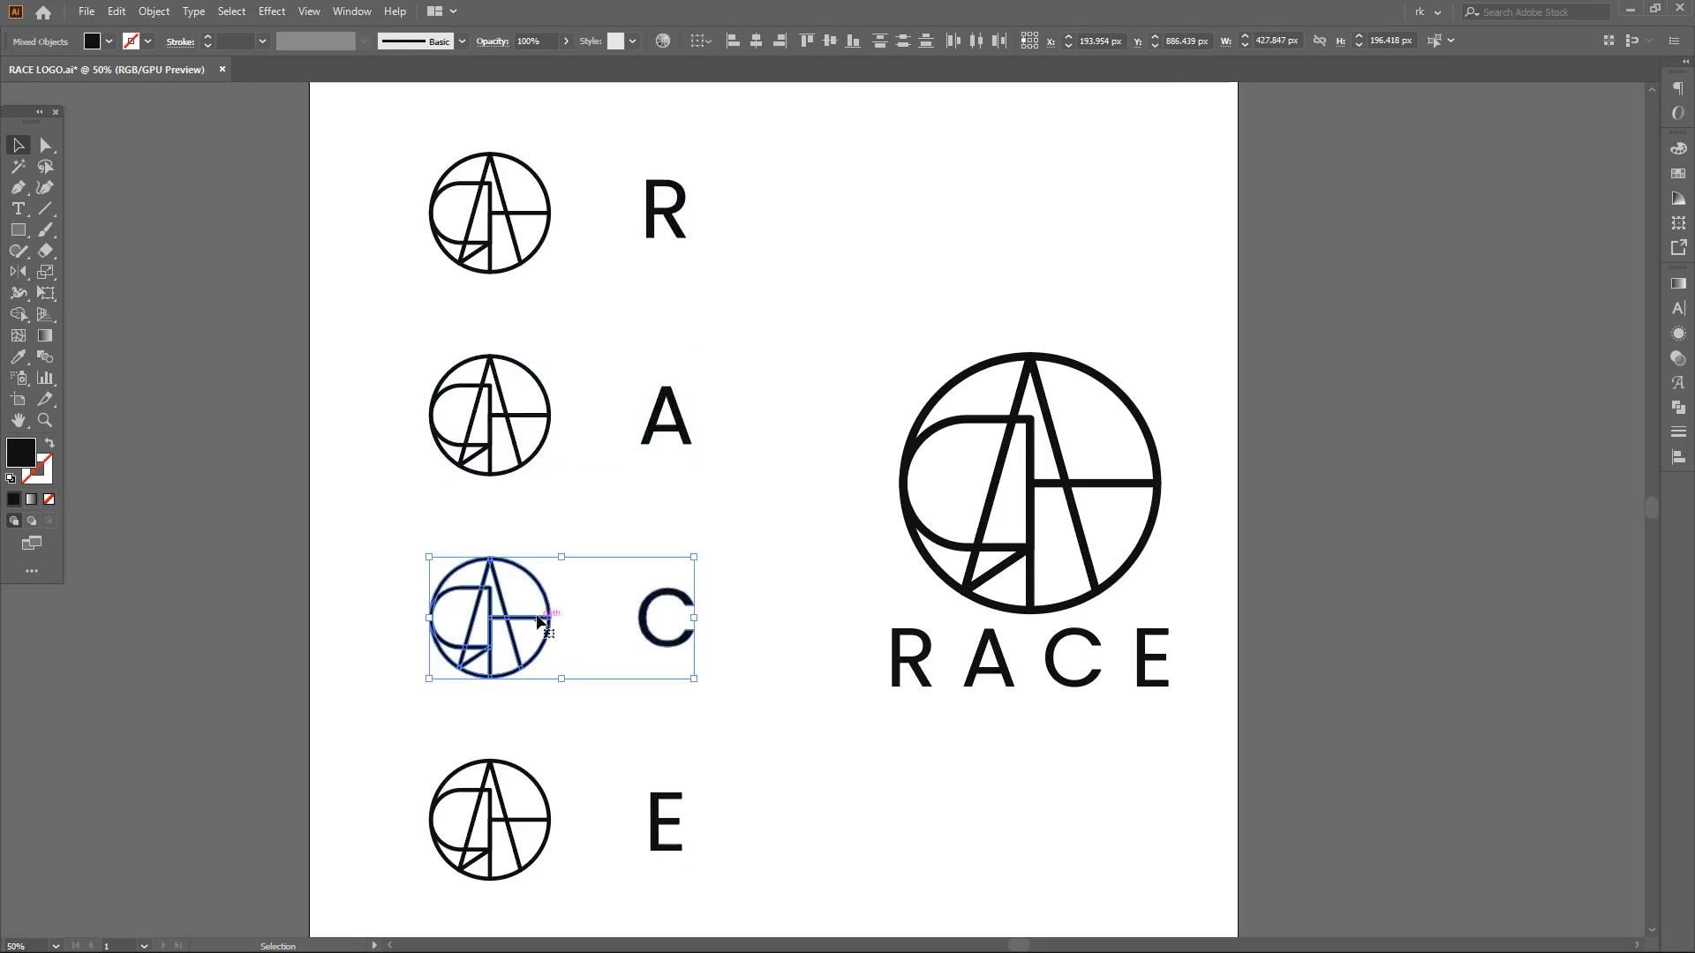
pyautogui.moveTo(499, 880); pyautogui.dragTo(499, 880)
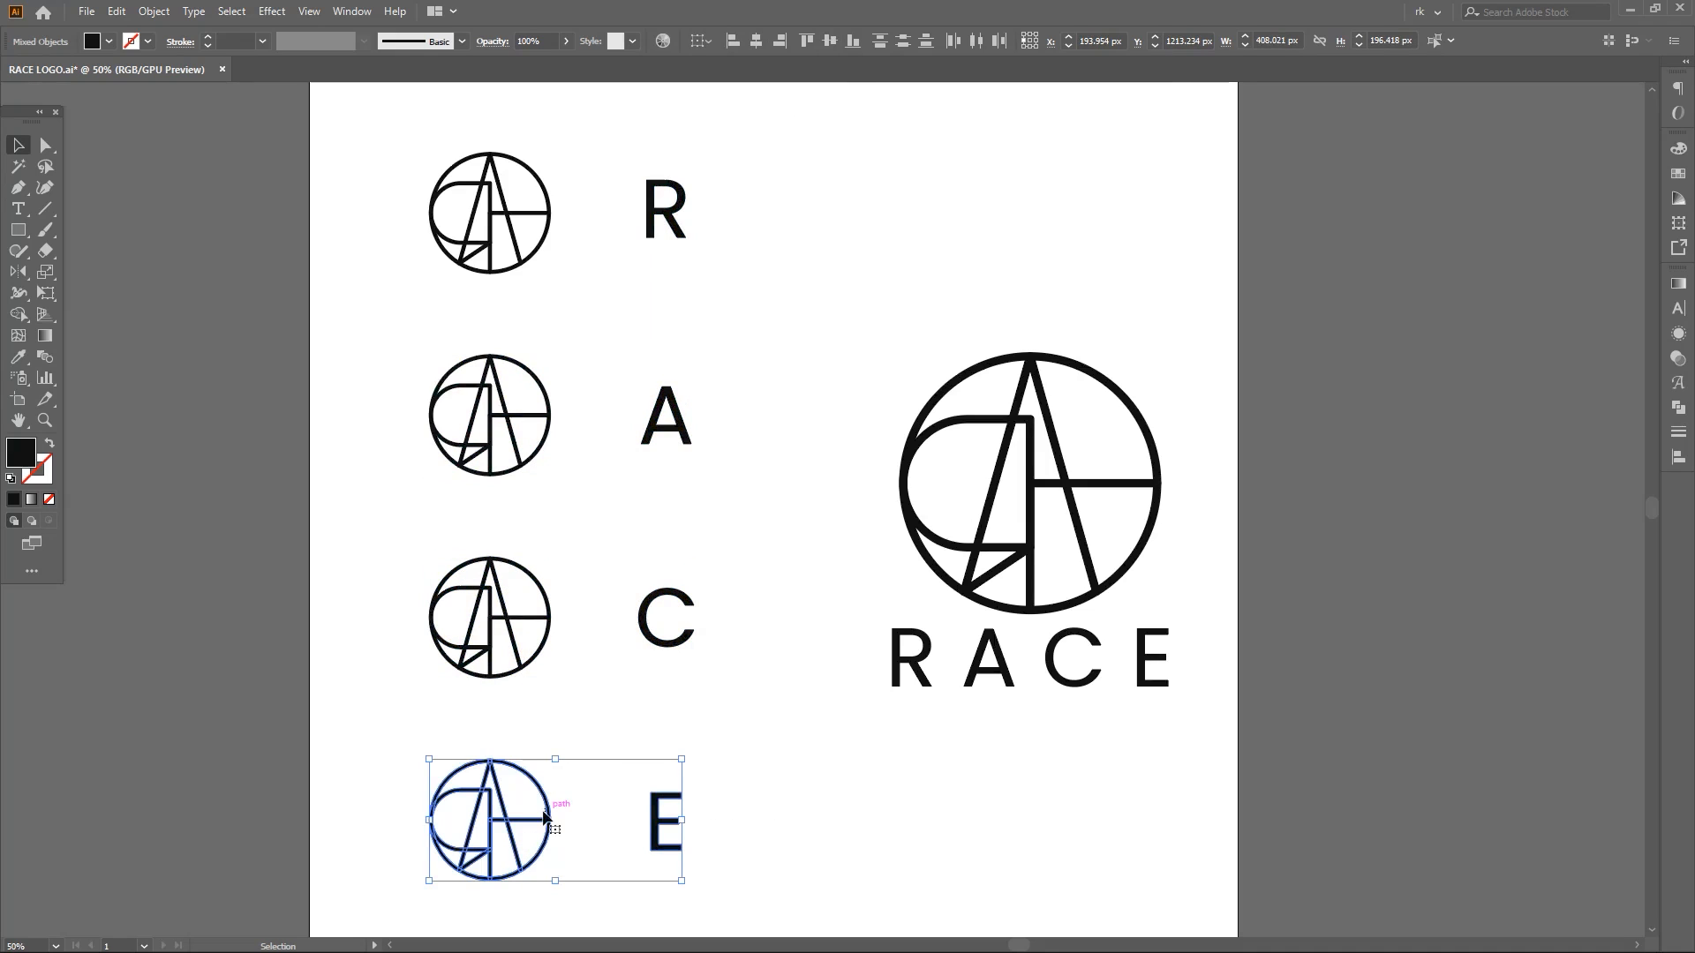
pyautogui.click(831, 40)
pyautogui.click(551, 205)
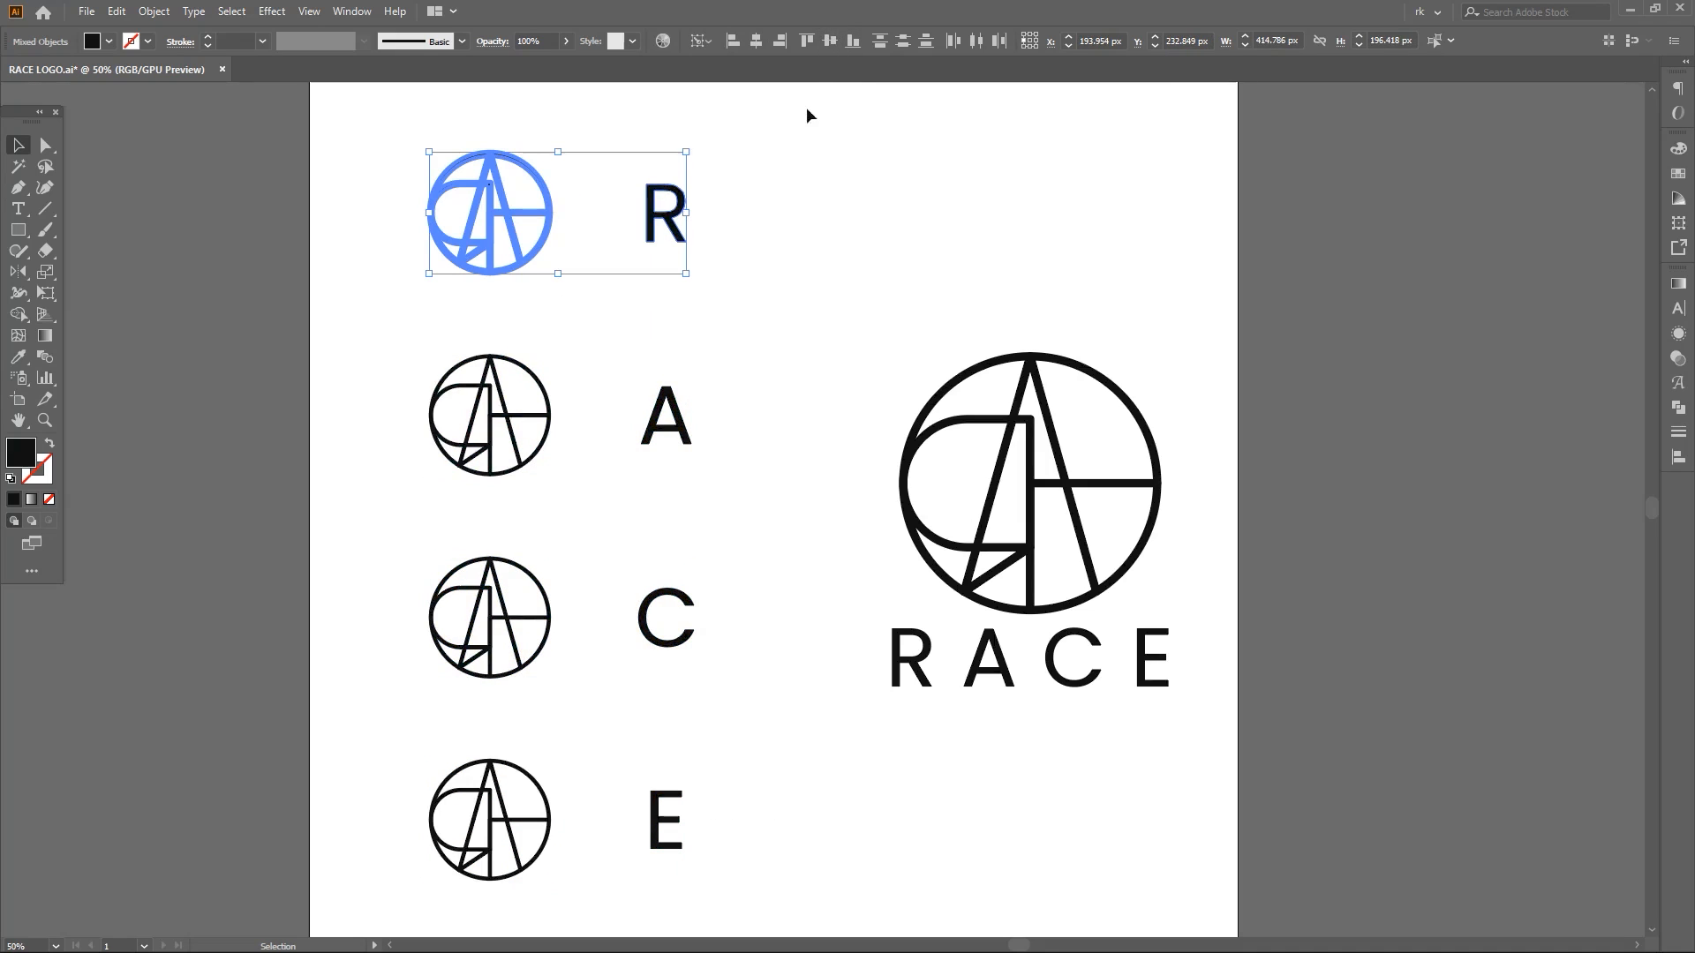
pyautogui.moveTo(774, 170); pyautogui.dragTo(615, 869)
pyautogui.click(845, 259)
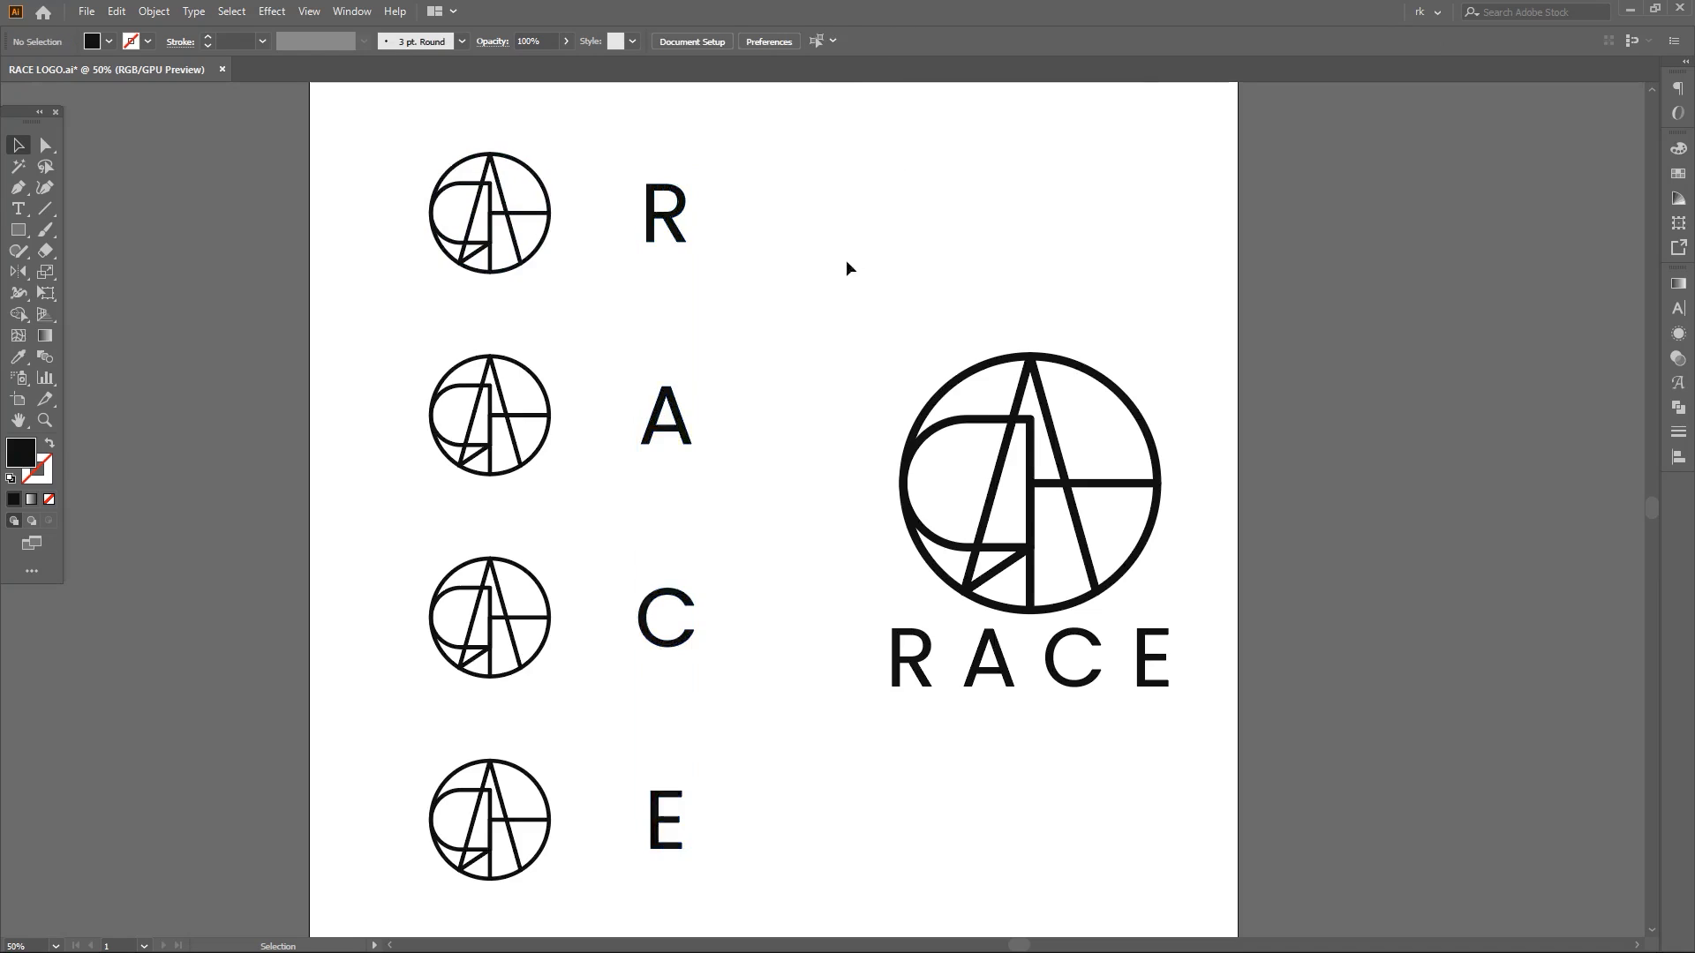
# Use Shape Builder on the emblem beside the letter R to merge the segments around the R's stem and lower bar
pyautogui.scroll(-1, 813, 263)
pyautogui.scroll(1, 780, 356)
pyautogui.press('v')
pyautogui.moveTo(813, 360); pyautogui.dragTo(824, 358)
pyautogui.scroll(-1, 822, 356)
pyautogui.scroll(1, 700, 307)
pyautogui.click(656, 202)
pyautogui.moveTo(667, 194); pyautogui.dragTo(702, 335)
pyautogui.scroll(3, 706, 365)
pyautogui.hotkey('shift', 'm')
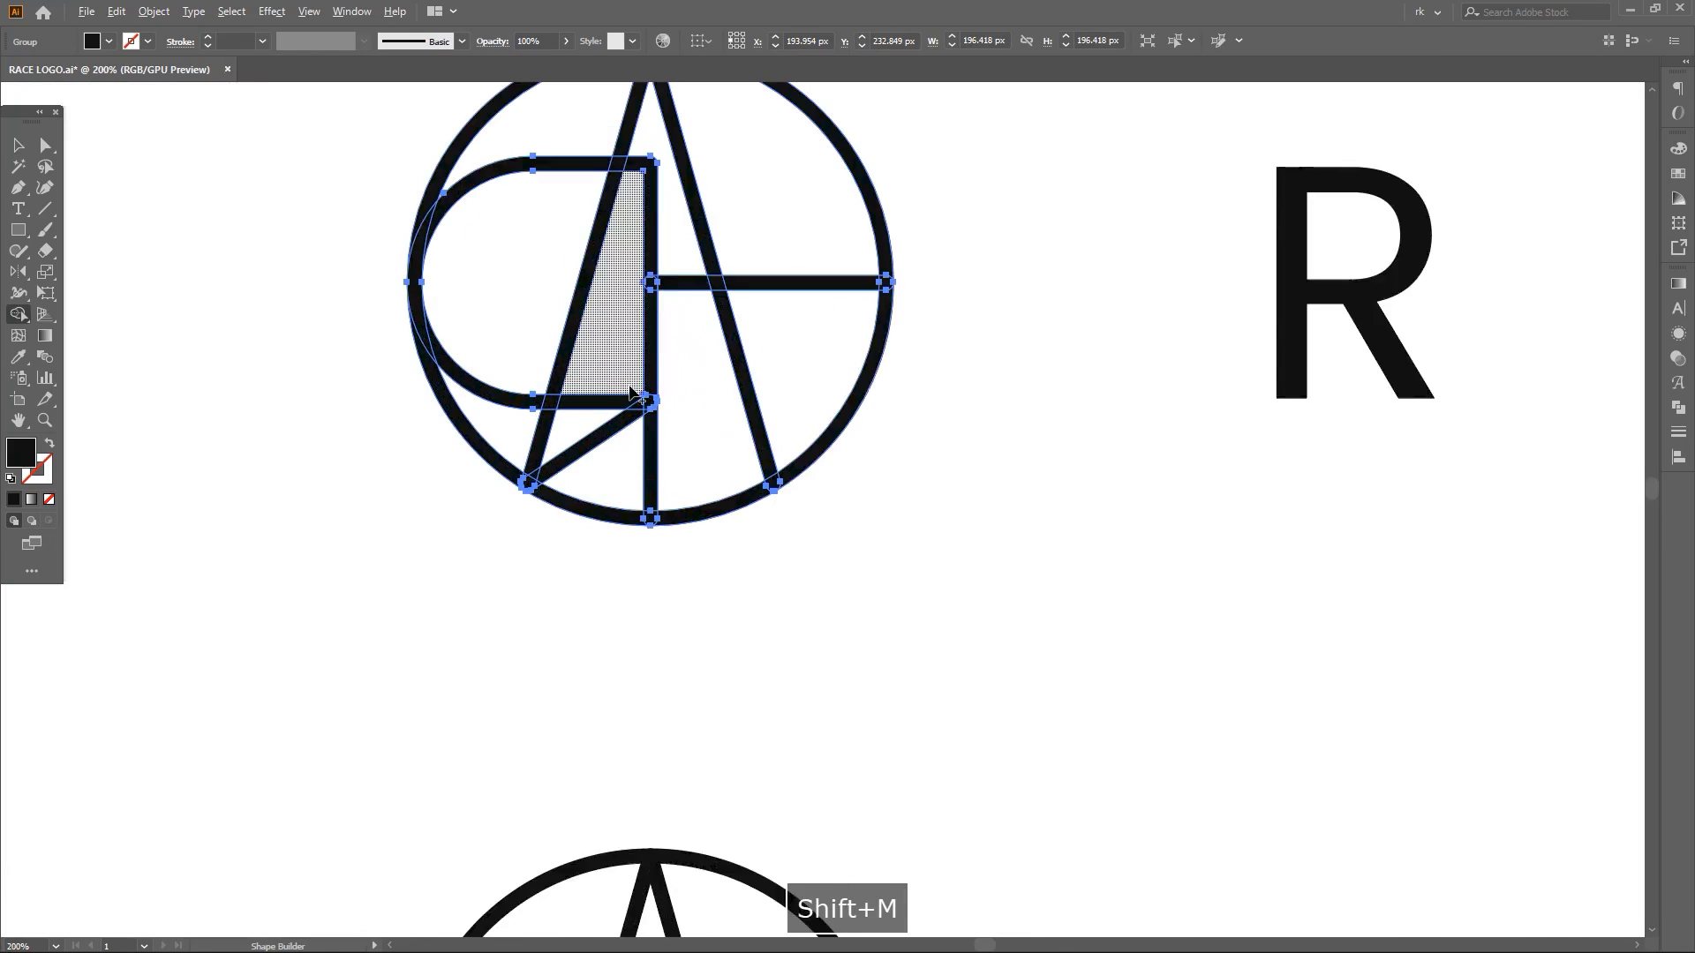
pyautogui.scroll(3, 651, 575)
pyautogui.moveTo(629, 578); pyautogui.dragTo(628, 499)
pyautogui.moveTo(628, 530); pyautogui.dragTo(556, 536)
pyautogui.moveTo(321, 533); pyautogui.dragTo(622, 556)
# Merge the R's upper bar and curved bowl segments where they cross the A's left leg and the circle
pyautogui.moveTo(870, 202)
pyautogui.mouseDown()
pyautogui.moveTo(787, 586)
pyautogui.moveTo(790, 495)
pyautogui.mouseUp()
pyautogui.moveTo(770, 238); pyautogui.dragTo(595, 226)
pyautogui.moveTo(192, 418)
pyautogui.mouseDown()
pyautogui.moveTo(601, 227)
pyautogui.moveTo(515, 254)
pyautogui.mouseUp()
pyautogui.scroll(-2, 575, 407)
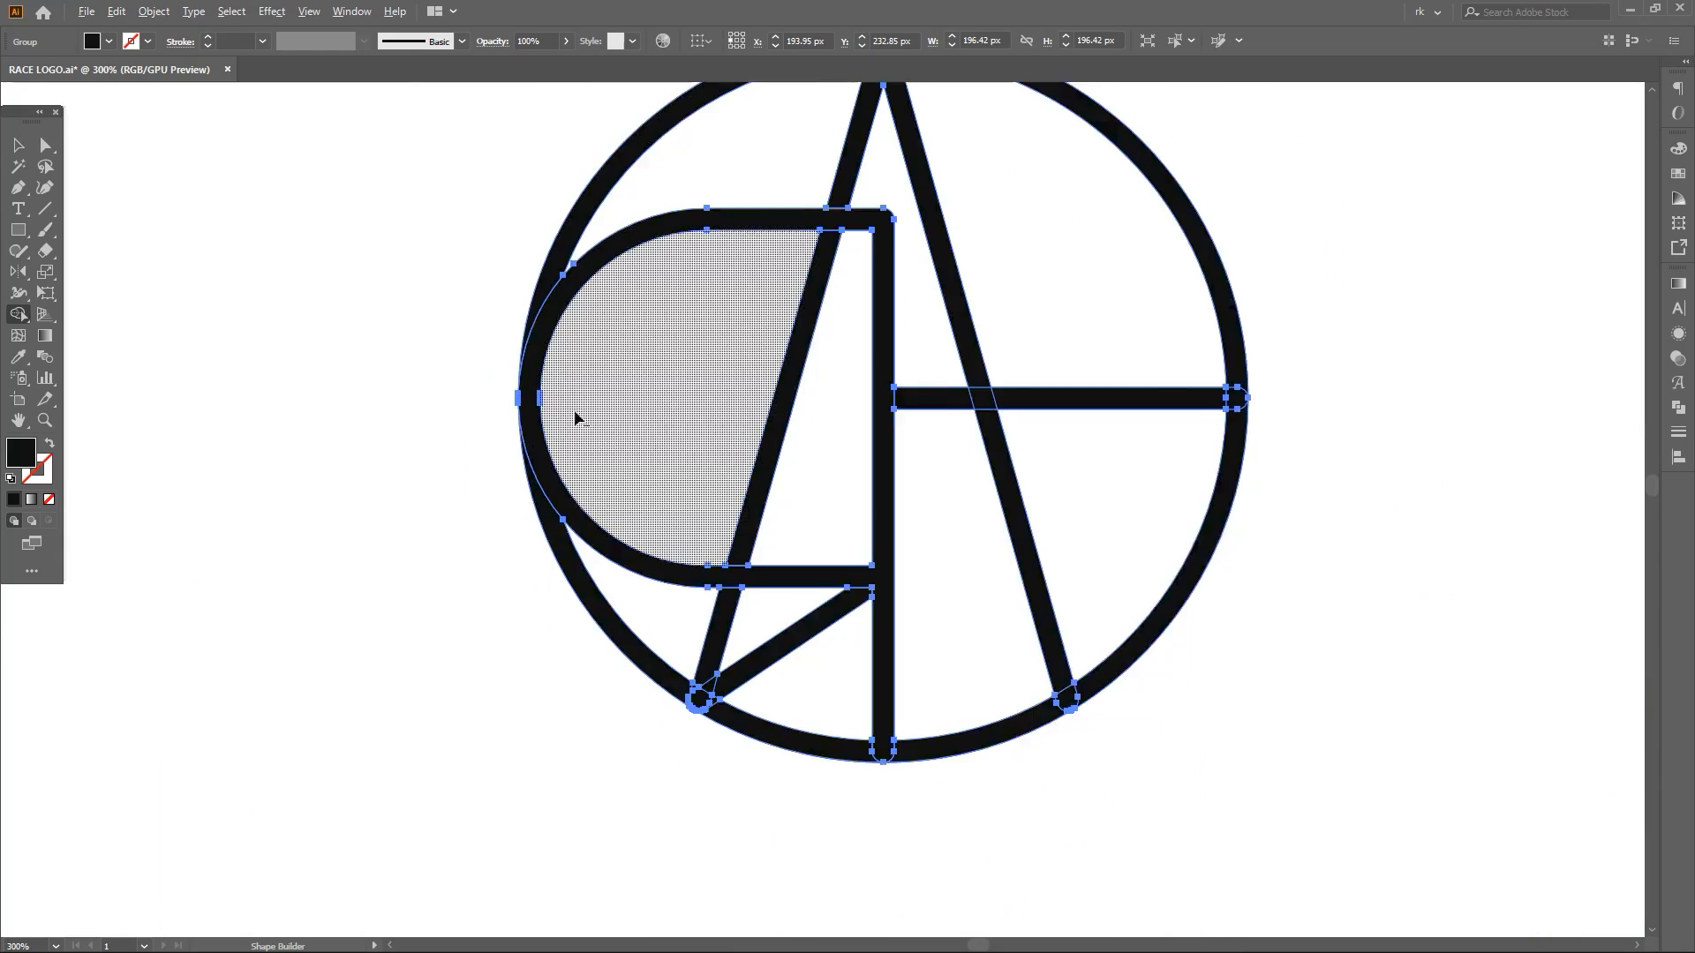
pyautogui.moveTo(874, 293); pyautogui.dragTo(732, 332)
pyautogui.scroll(1, 731, 331)
pyautogui.press('a')
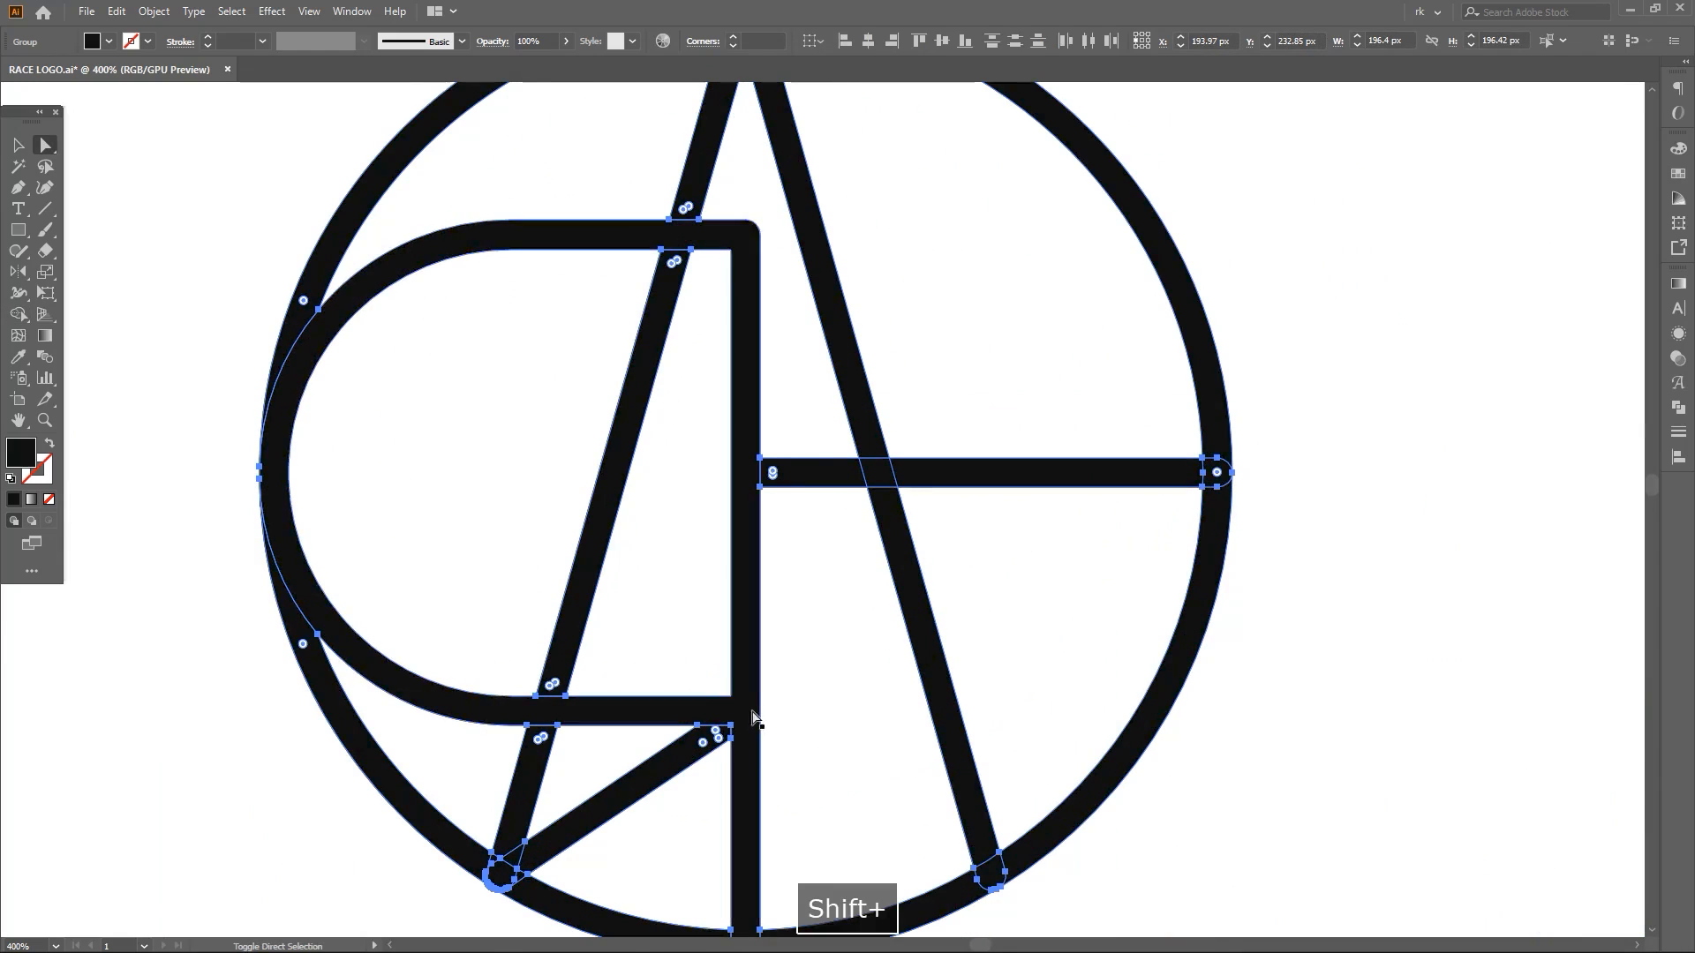
# Merge the R's diagonal leg with its stem and with the leg's rounded end on the circle
pyautogui.hotkey('shift', 'm')
pyautogui.moveTo(745, 719); pyautogui.dragTo(614, 794)
pyautogui.scroll(5, 527, 865)
pyautogui.moveTo(527, 865)
pyautogui.mouseDown()
pyautogui.moveTo(693, 540)
pyautogui.moveTo(565, 565)
pyautogui.mouseUp()
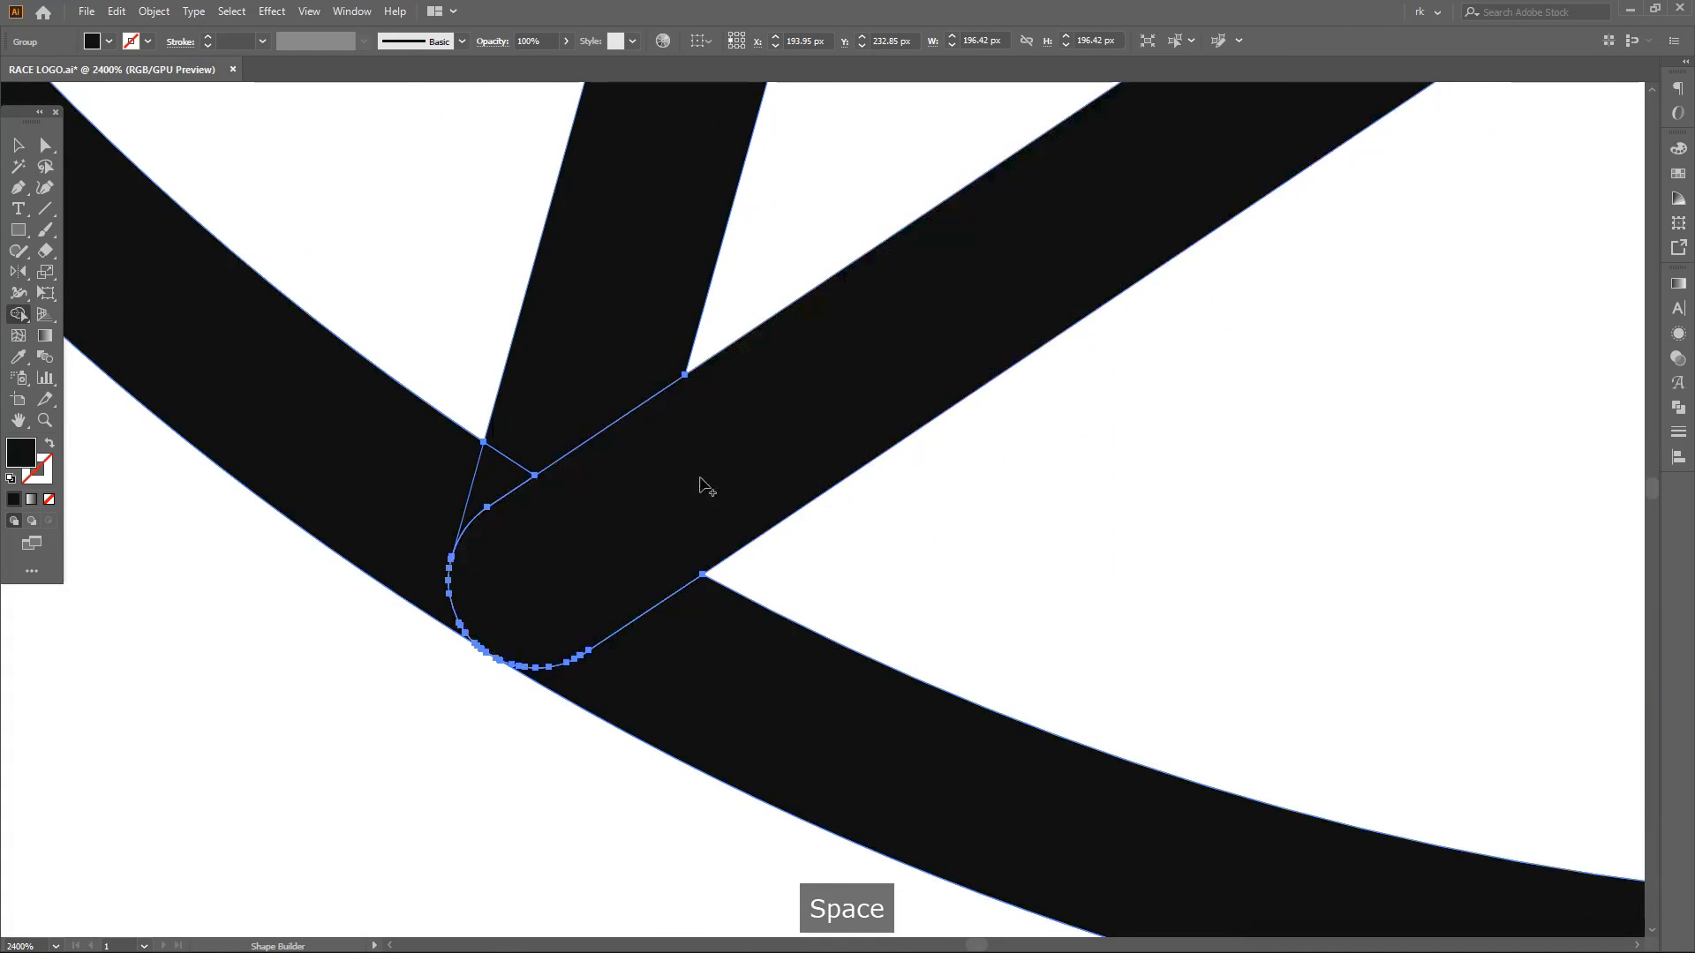
pyautogui.scroll(-5, 698, 479)
pyautogui.moveTo(919, 281); pyautogui.dragTo(753, 561)
pyautogui.scroll(-1, 753, 514)
pyautogui.scroll(1, 752, 448)
# Unite everything in the top emblem except the R shape and lower the united part's opacity
pyautogui.press('a')
pyautogui.keyDown('shift'); pyautogui.click(752, 447); pyautogui.keyUp('shift')
pyautogui.click(1678, 407)
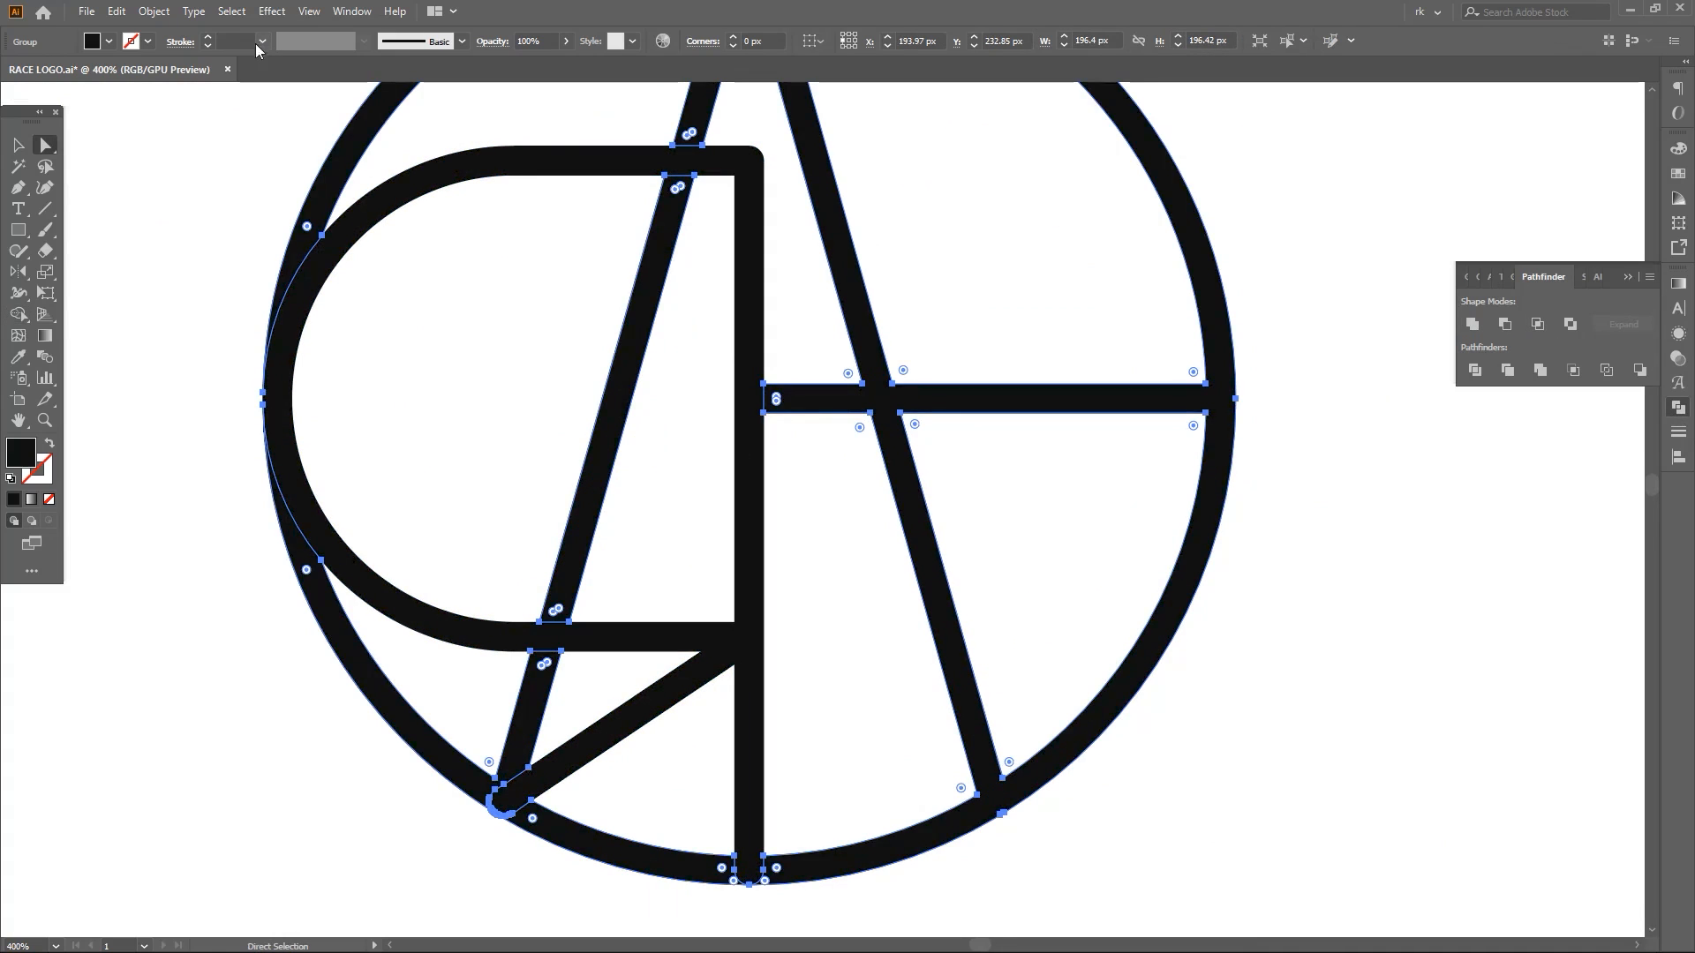
pyautogui.press('Return')
pyautogui.click(1337, 610)
# Use Shape Builder on the emblem beside the letter A to merge the segments along the A's left leg
pyautogui.scroll(-2, 1351, 615)
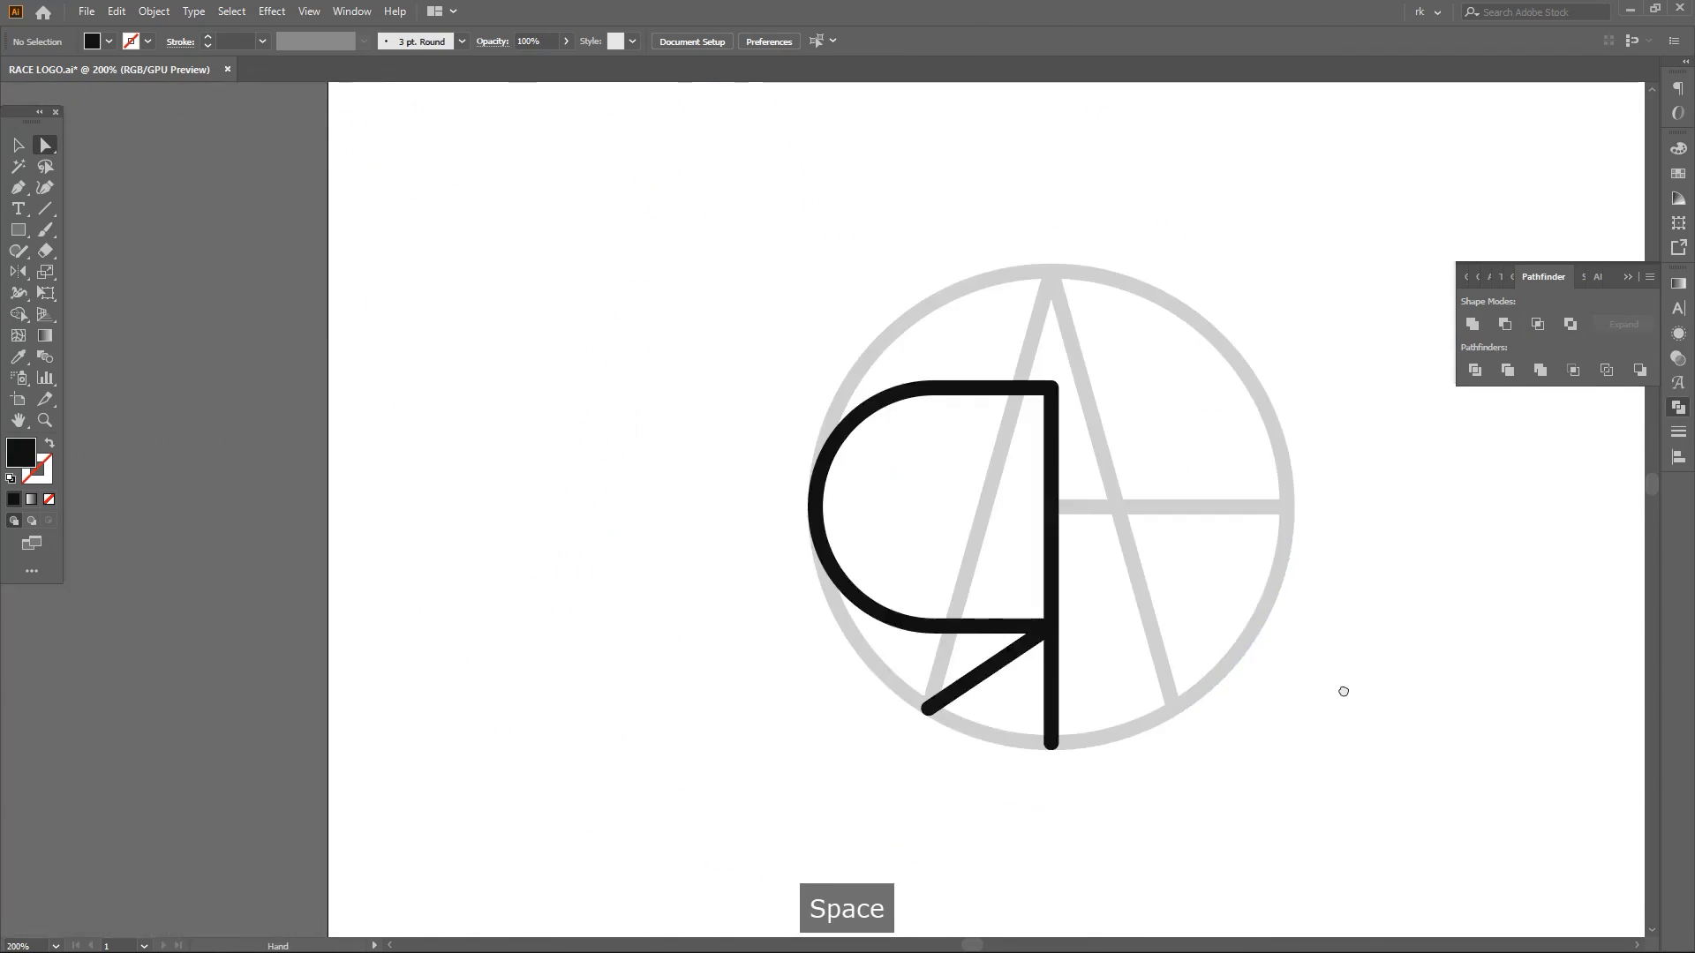
pyautogui.moveTo(1343, 692); pyautogui.dragTo(928, 414)
pyautogui.scroll(-2, 927, 414)
pyautogui.moveTo(924, 530); pyautogui.dragTo(909, 291)
pyautogui.press('v')
pyautogui.click(815, 541)
pyautogui.scroll(2, 813, 541)
pyautogui.hotkey('shift', 'm')
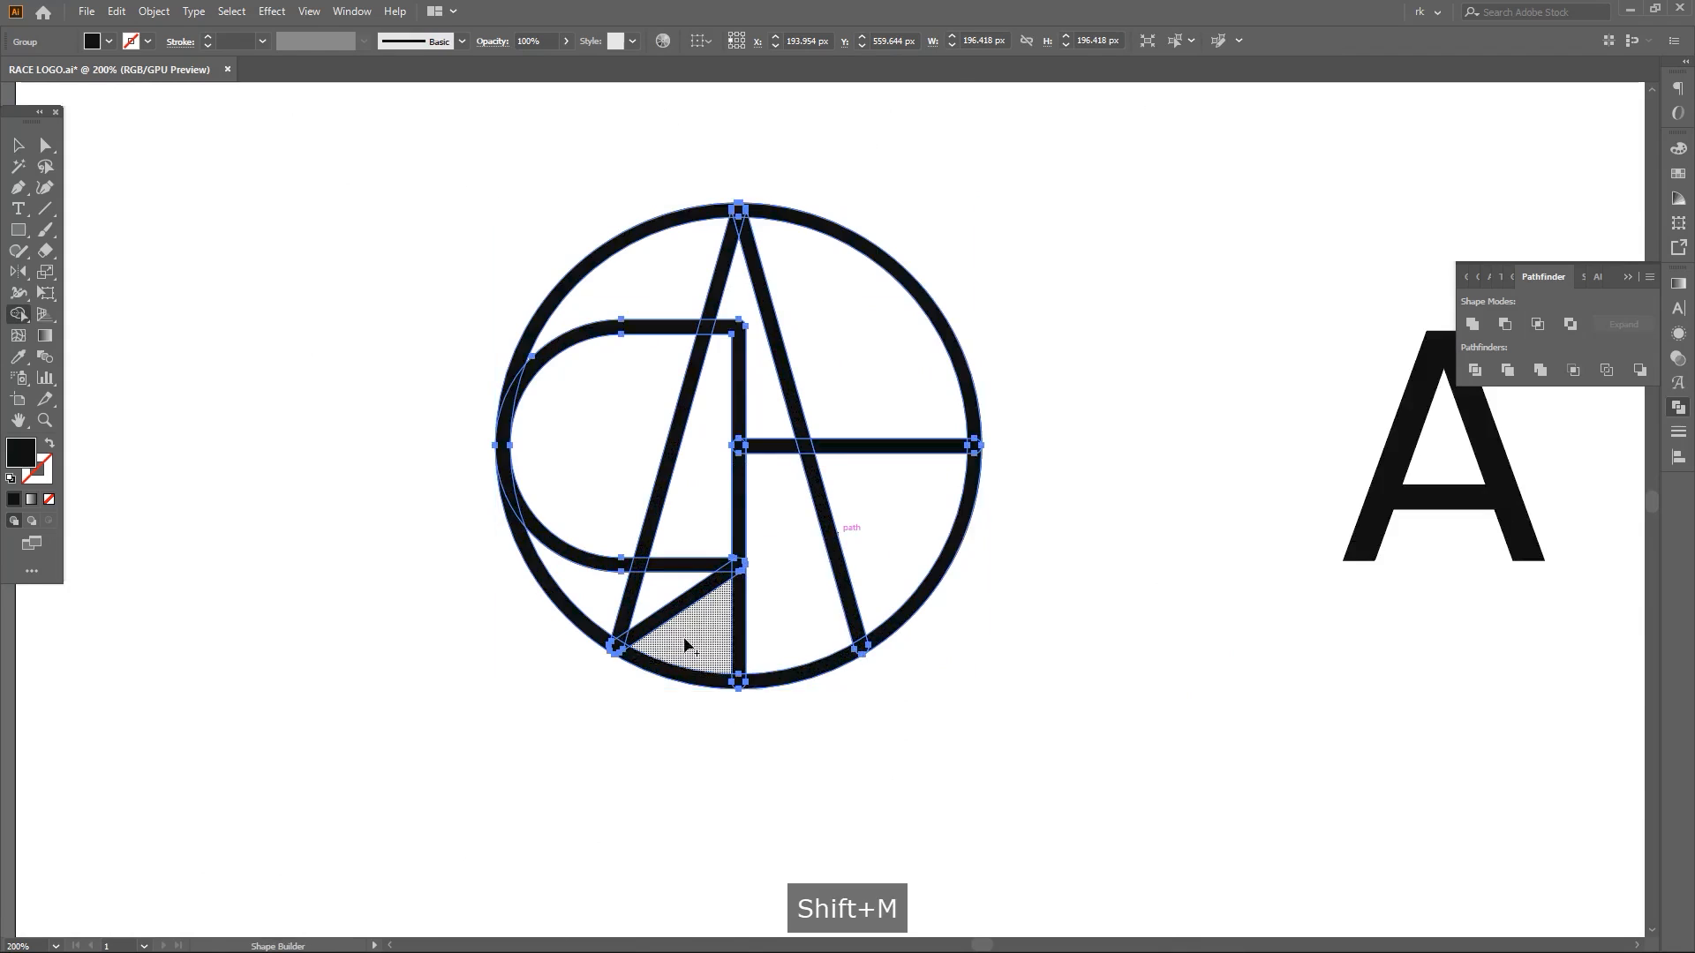
pyautogui.scroll(7, 583, 592)
pyautogui.moveTo(566, 562); pyautogui.dragTo(614, 463)
pyautogui.scroll(-3, 614, 462)
pyautogui.moveTo(662, 318); pyautogui.dragTo(481, 855)
pyautogui.moveTo(567, 560); pyautogui.dragTo(468, 873)
pyautogui.moveTo(657, 146); pyautogui.dragTo(494, 497)
pyautogui.scroll(-3, 494, 500)
# Merge the A's apex pieces and right-leg segments into one continuous A shape
pyautogui.scroll(6, 517, 348)
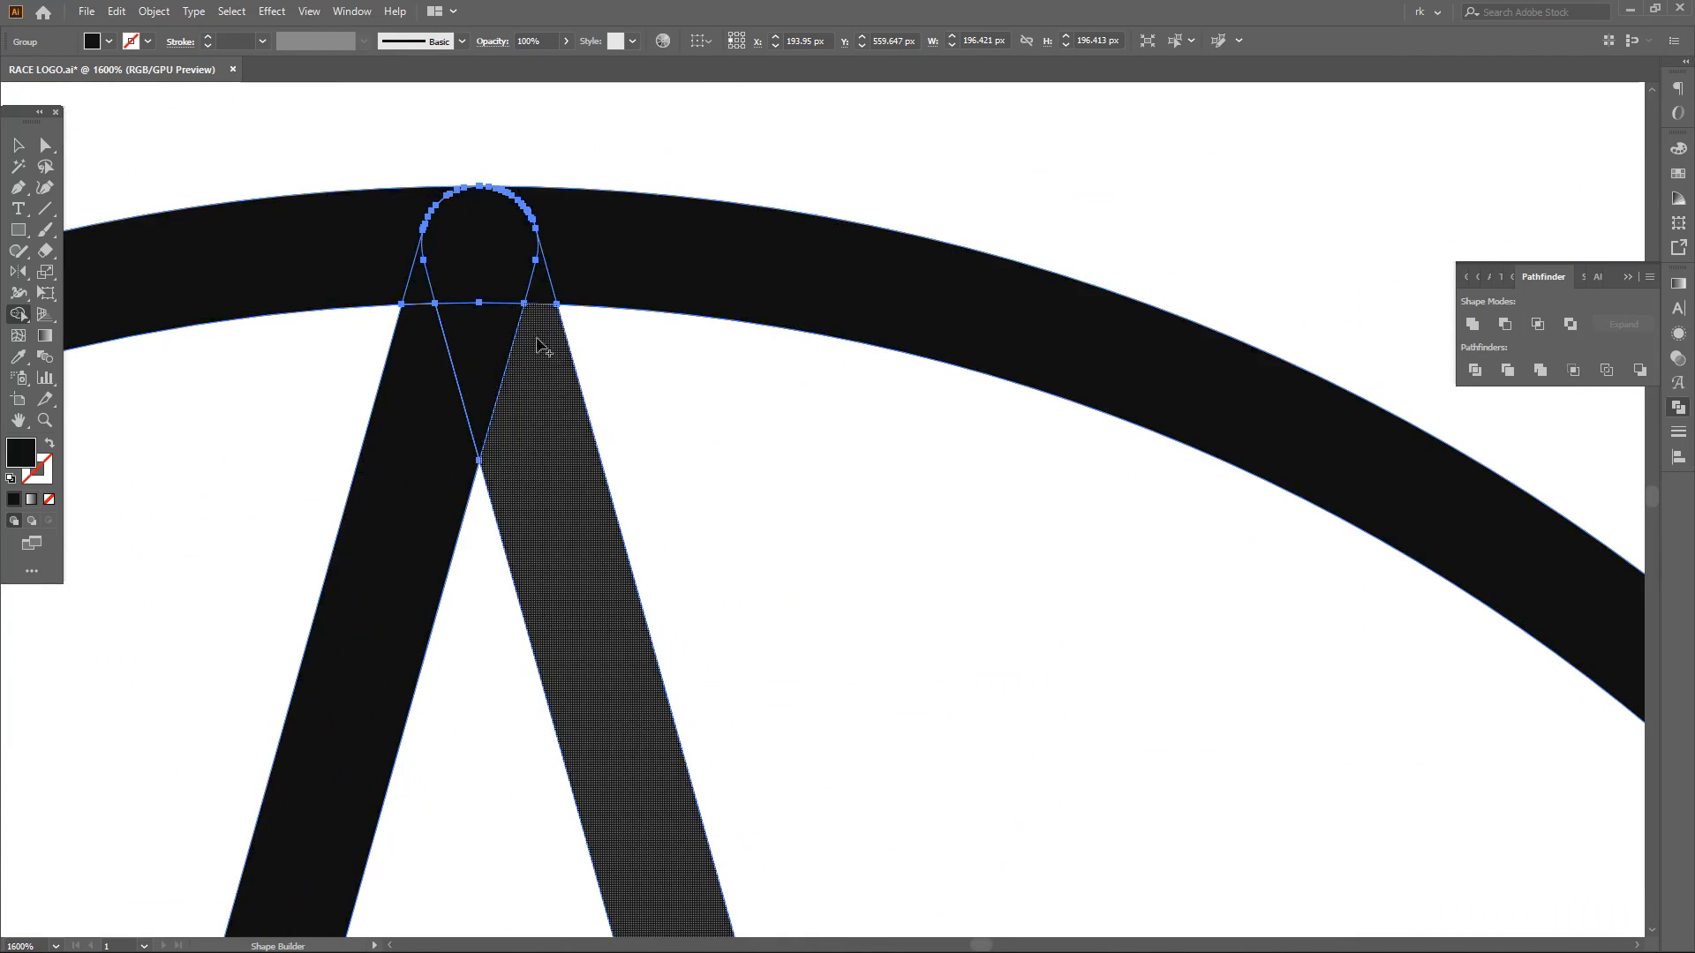
pyautogui.moveTo(475, 262); pyautogui.dragTo(535, 388)
pyautogui.scroll(-4, 555, 417)
pyautogui.moveTo(688, 878)
pyautogui.mouseDown()
pyautogui.moveTo(650, 366)
pyautogui.moveTo(588, 194)
pyautogui.mouseUp()
pyautogui.scroll(2, 651, 371)
pyautogui.scroll(-4, 645, 468)
pyautogui.scroll(6, 703, 651)
pyautogui.scroll(-5, 650, 447)
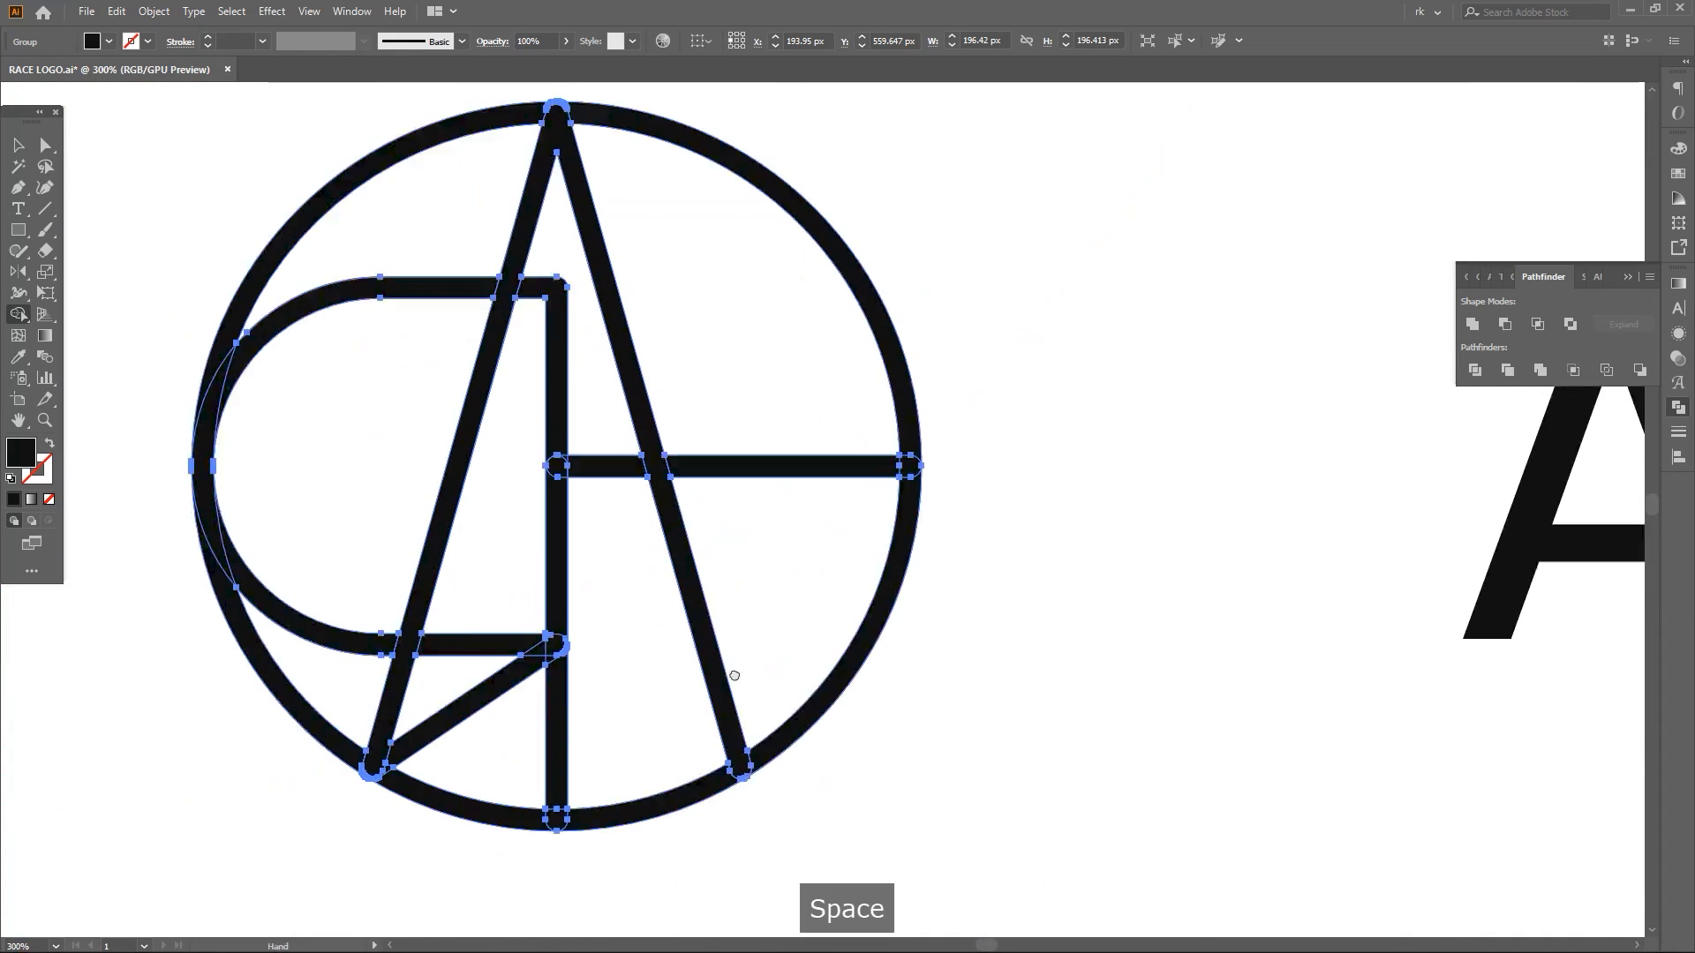
# Unite everything in the second emblem except the A shape and lower the united part's opacity
pyautogui.moveTo(645, 424); pyautogui.dragTo(659, 453)
pyautogui.press('a')
pyautogui.keyDown('shift'); pyautogui.click(645, 414); pyautogui.keyUp('shift')
pyautogui.click(1473, 325)
pyautogui.moveTo(546, 42); pyautogui.dragTo(316, 80)
pyautogui.press('Return')
pyautogui.click(1053, 603)
# Use Shape Builder on the emblem beside the letter C to merge the circle's segments at the A's apex
pyautogui.scroll(-4, 1132, 646)
pyautogui.moveTo(1139, 918); pyautogui.dragTo(927, 471)
pyautogui.press('v')
pyautogui.scroll(2, 925, 476)
pyautogui.moveTo(861, 596); pyautogui.dragTo(913, 594)
pyautogui.moveTo(825, 157); pyautogui.dragTo(687, 523)
pyautogui.hotkey('shift', 'm')
pyautogui.scroll(5, 696, 556)
pyautogui.moveTo(660, 590); pyautogui.dragTo(819, 639)
pyautogui.moveTo(711, 557); pyautogui.dragTo(775, 791)
pyautogui.scroll(-3, 846, 654)
pyautogui.scroll(-2, 775, 785)
pyautogui.scroll(6, 802, 457)
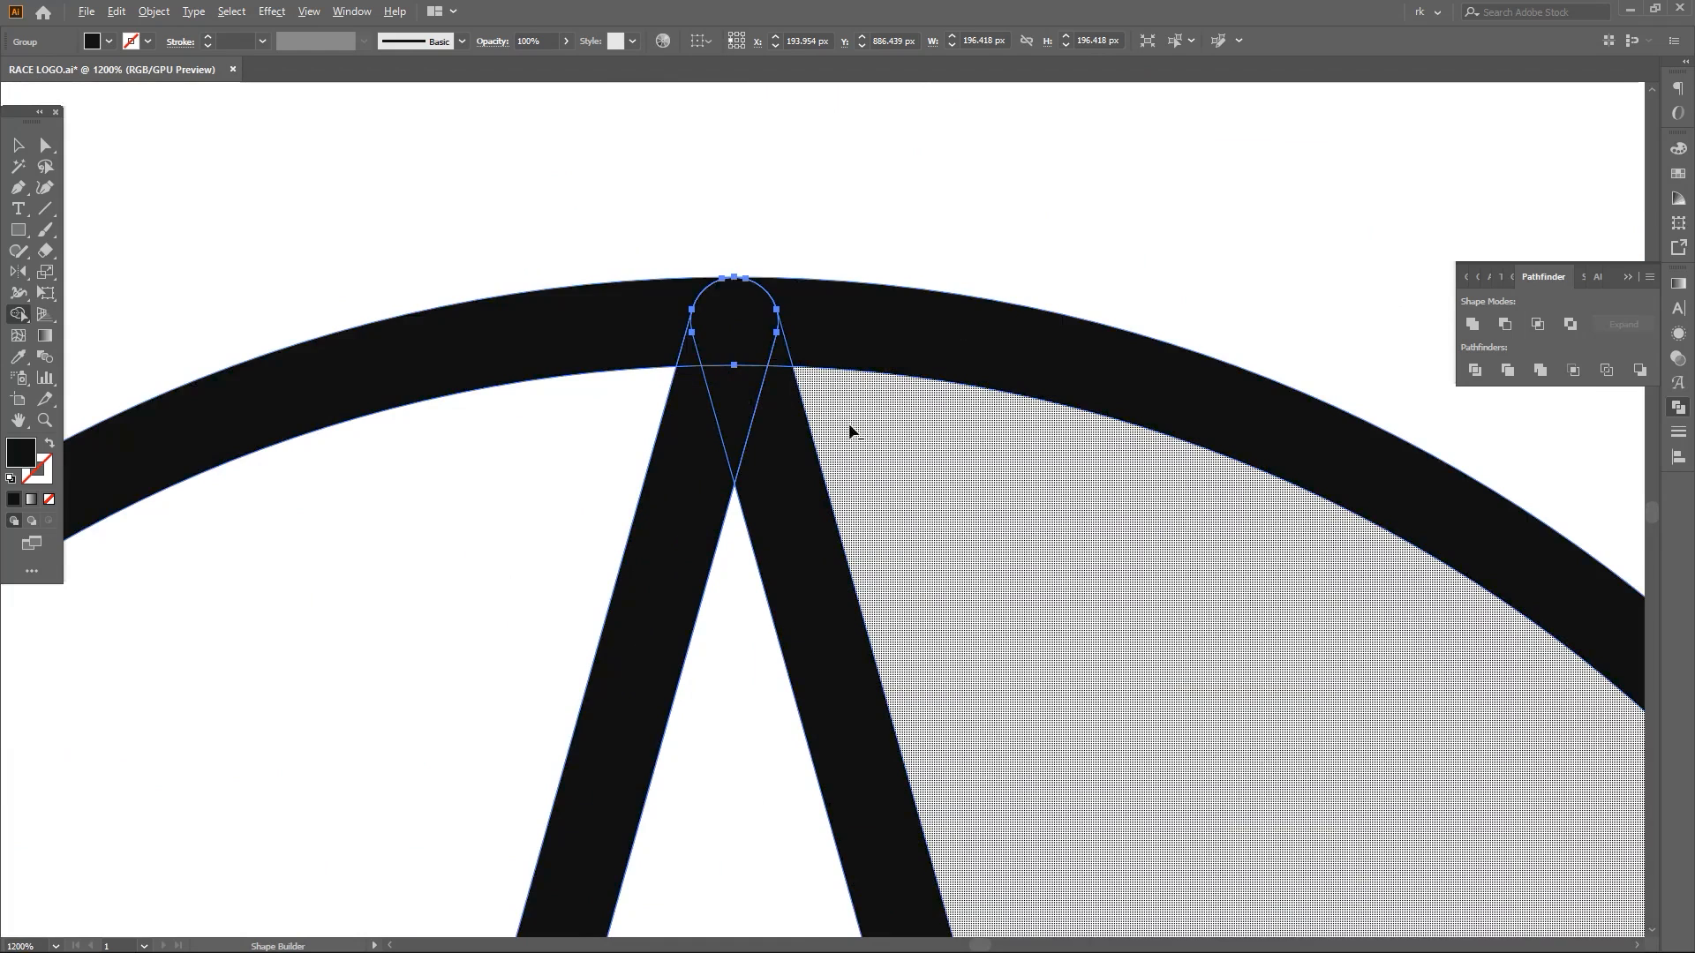
pyautogui.scroll(-4, 849, 431)
pyautogui.scroll(-3, 681, 387)
# Merge the remaining segments of the circle's arc that form the C
pyautogui.moveTo(688, 393); pyautogui.dragTo(847, 189)
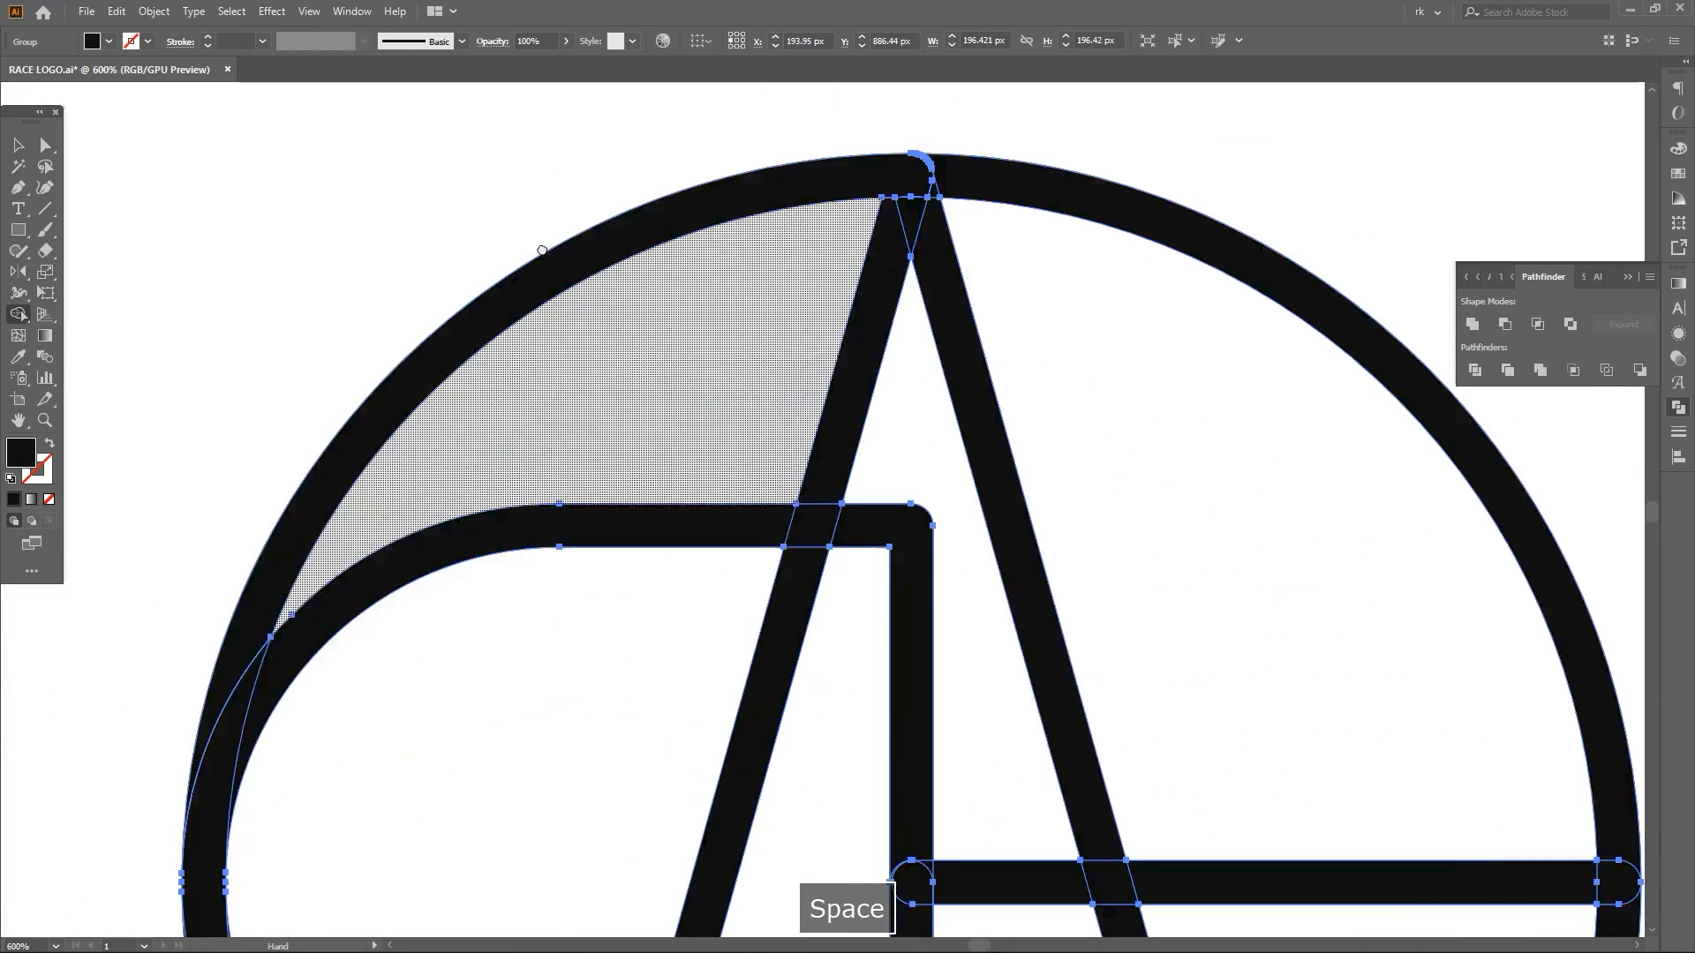
pyautogui.moveTo(233, 677); pyautogui.dragTo(465, 299)
pyautogui.scroll(1, 465, 299)
pyautogui.moveTo(459, 764); pyautogui.dragTo(459, 394)
pyautogui.moveTo(850, 932); pyautogui.dragTo(706, 500)
pyautogui.moveTo(733, 571); pyautogui.dragTo(826, 625)
pyautogui.moveTo(1199, 712)
pyautogui.mouseDown()
pyautogui.moveTo(884, 644)
pyautogui.moveTo(957, 647)
pyautogui.mouseUp()
pyautogui.scroll(2, 844, 651)
pyautogui.scroll(-6, 957, 646)
pyautogui.moveTo(750, 279); pyautogui.dragTo(679, 515)
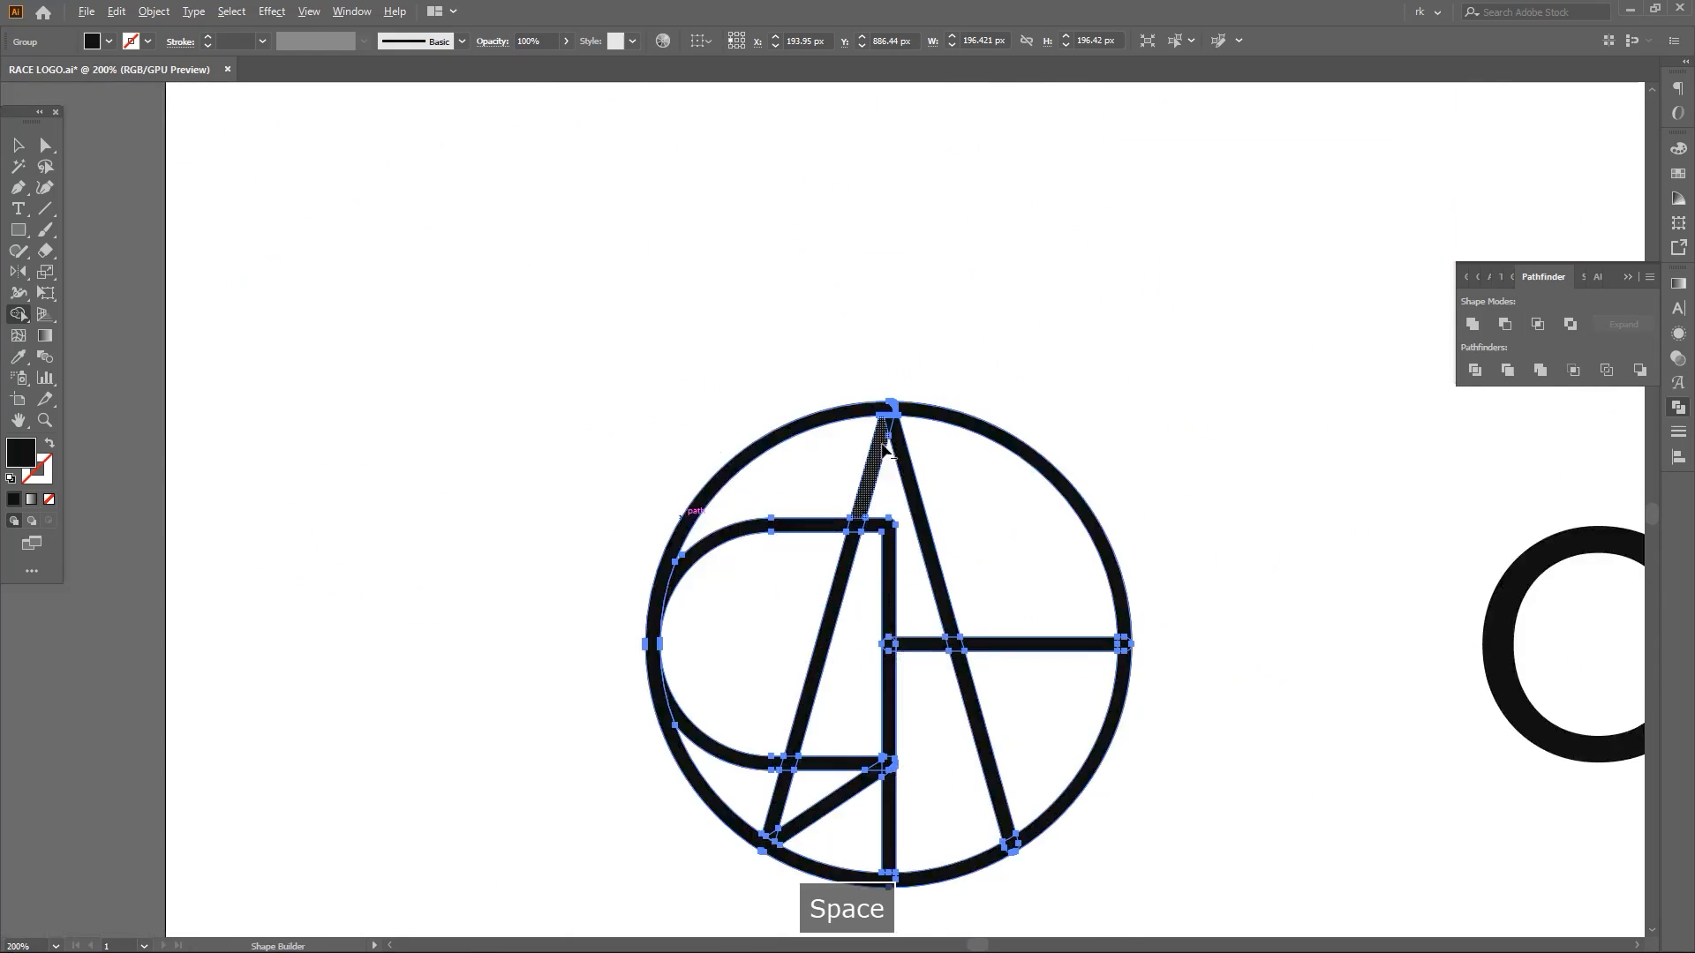
pyautogui.scroll(3, 883, 448)
pyautogui.scroll(-3, 916, 386)
pyautogui.scroll(1, 691, 640)
# Unite everything in the third emblem except the C shape and set the united part's opacity to 20%
pyautogui.press('a')
pyautogui.keyDown('shift'); pyautogui.click(676, 584); pyautogui.keyUp('shift')
pyautogui.click(1472, 324)
pyautogui.moveTo(545, 42); pyautogui.dragTo(320, 103)
pyautogui.write('20')
pyautogui.press('Return')
pyautogui.click(362, 388)
# Use Shape Builder on the emblem beside the letter E to merge the circle's upper-right segments with the horizontal bar
pyautogui.scroll(-3, 363, 389)
pyautogui.moveTo(720, 737); pyautogui.dragTo(794, 422)
pyautogui.moveTo(847, 537); pyautogui.dragTo(872, 465)
pyautogui.press('v')
pyautogui.click(768, 546)
pyautogui.hotkey('shift', 'm')
pyautogui.scroll(7, 697, 357)
pyautogui.moveTo(696, 357); pyautogui.dragTo(1020, 487)
pyautogui.scroll(-8, 1020, 487)
pyautogui.scroll(5, 1293, 759)
pyautogui.moveTo(785, 387); pyautogui.dragTo(506, 386)
pyautogui.scroll(-4, 892, 402)
# Merge the circle's bottom segments, from the stem past the A's right foot, into the E shape
pyautogui.scroll(4, 881, 570)
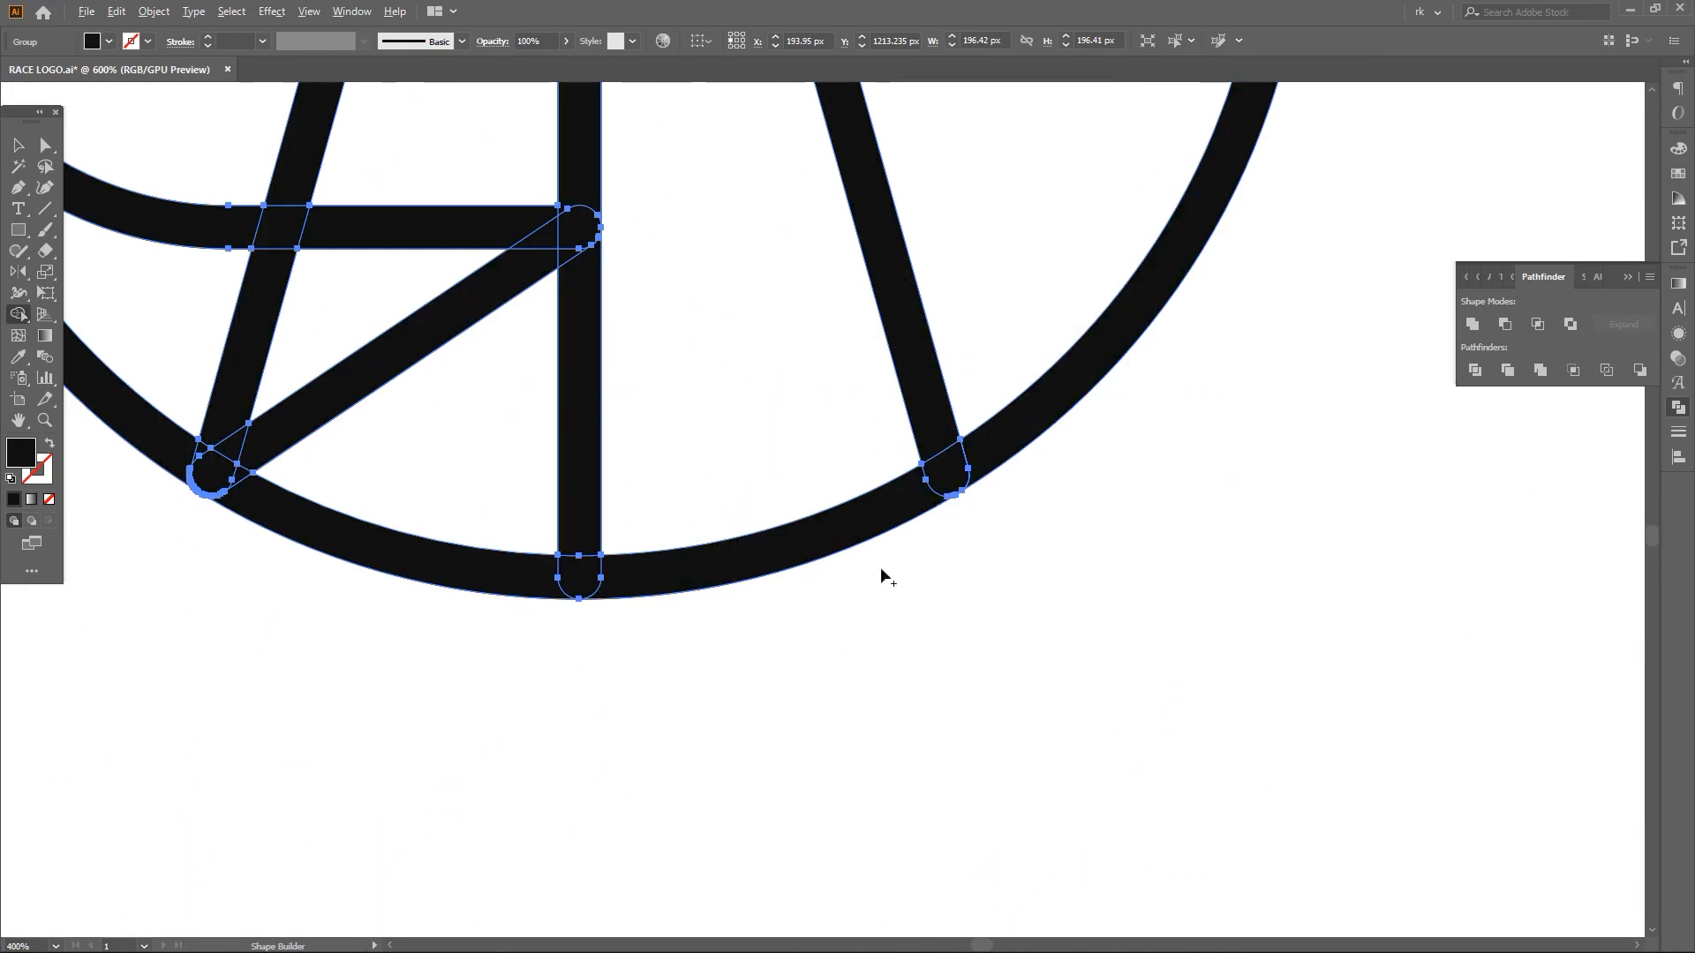
pyautogui.moveTo(579, 579)
pyautogui.mouseDown()
pyautogui.moveTo(880, 526)
pyautogui.moveTo(1029, 448)
pyautogui.moveTo(995, 611)
pyautogui.mouseUp()
pyautogui.scroll(-3, 1056, 428)
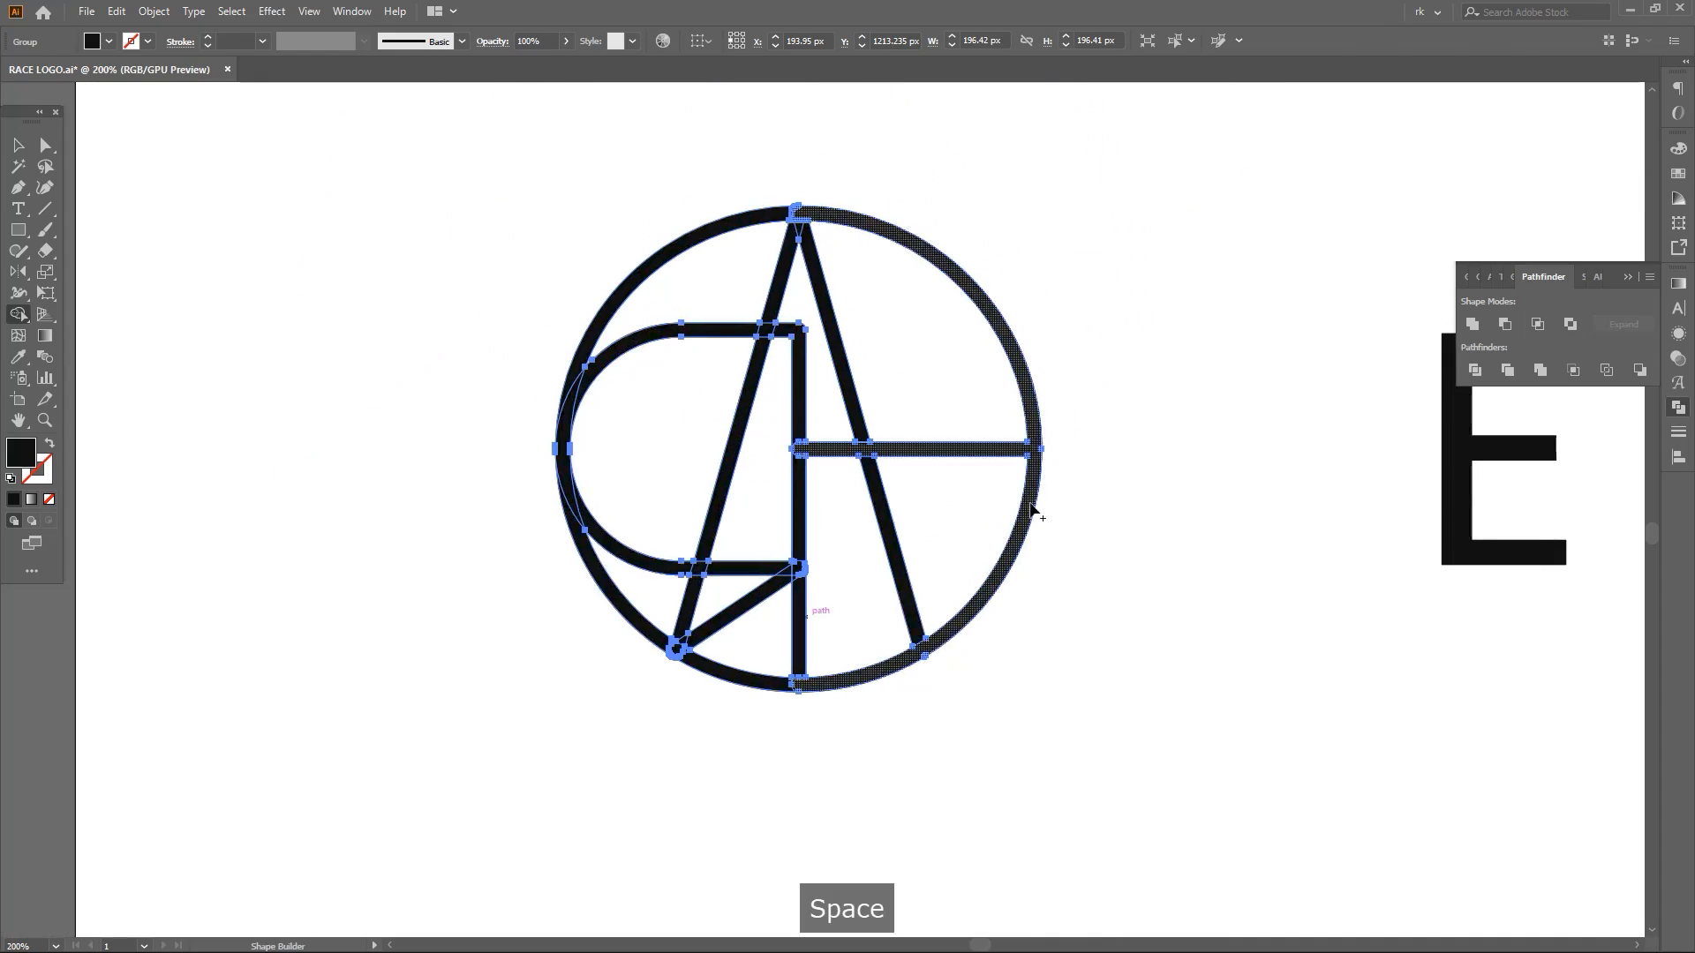
pyautogui.scroll(3, 1033, 511)
pyautogui.scroll(-3, 1078, 481)
# Fade everything in the fourth emblem except the E shape to the same opacity as the other emblems' faded parts
pyautogui.press('a')
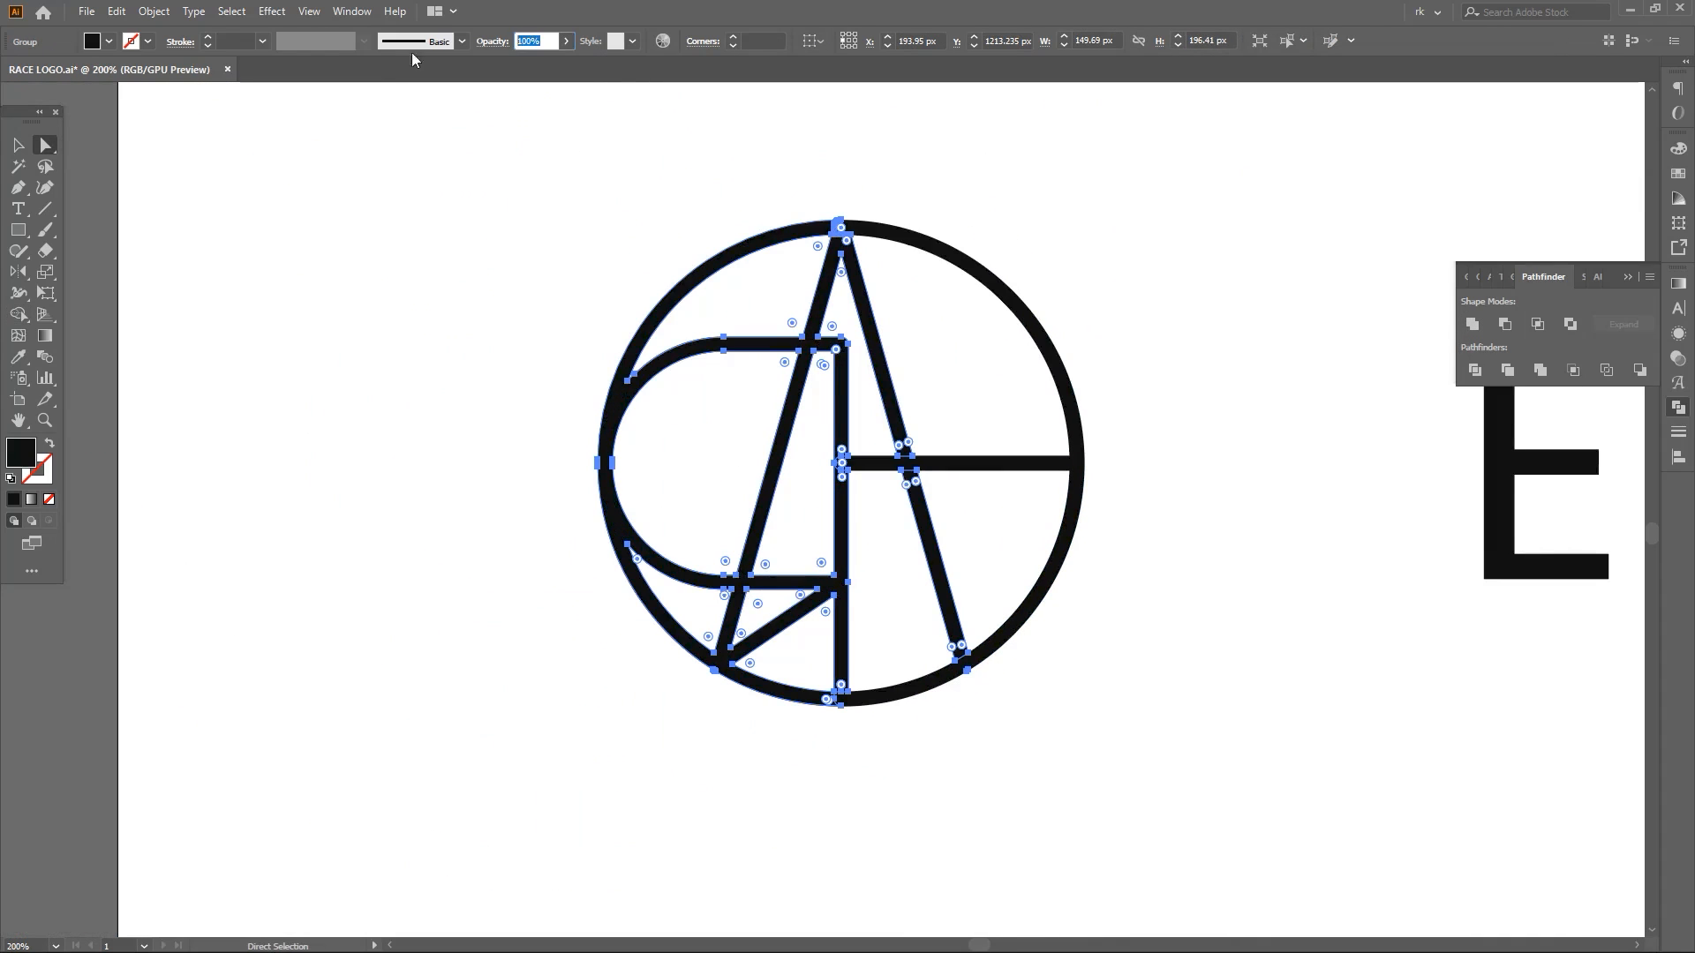
pyautogui.press('Return')
pyautogui.click(1112, 795)
pyautogui.press('v')
pyautogui.hscroll(3, 1020, 719)
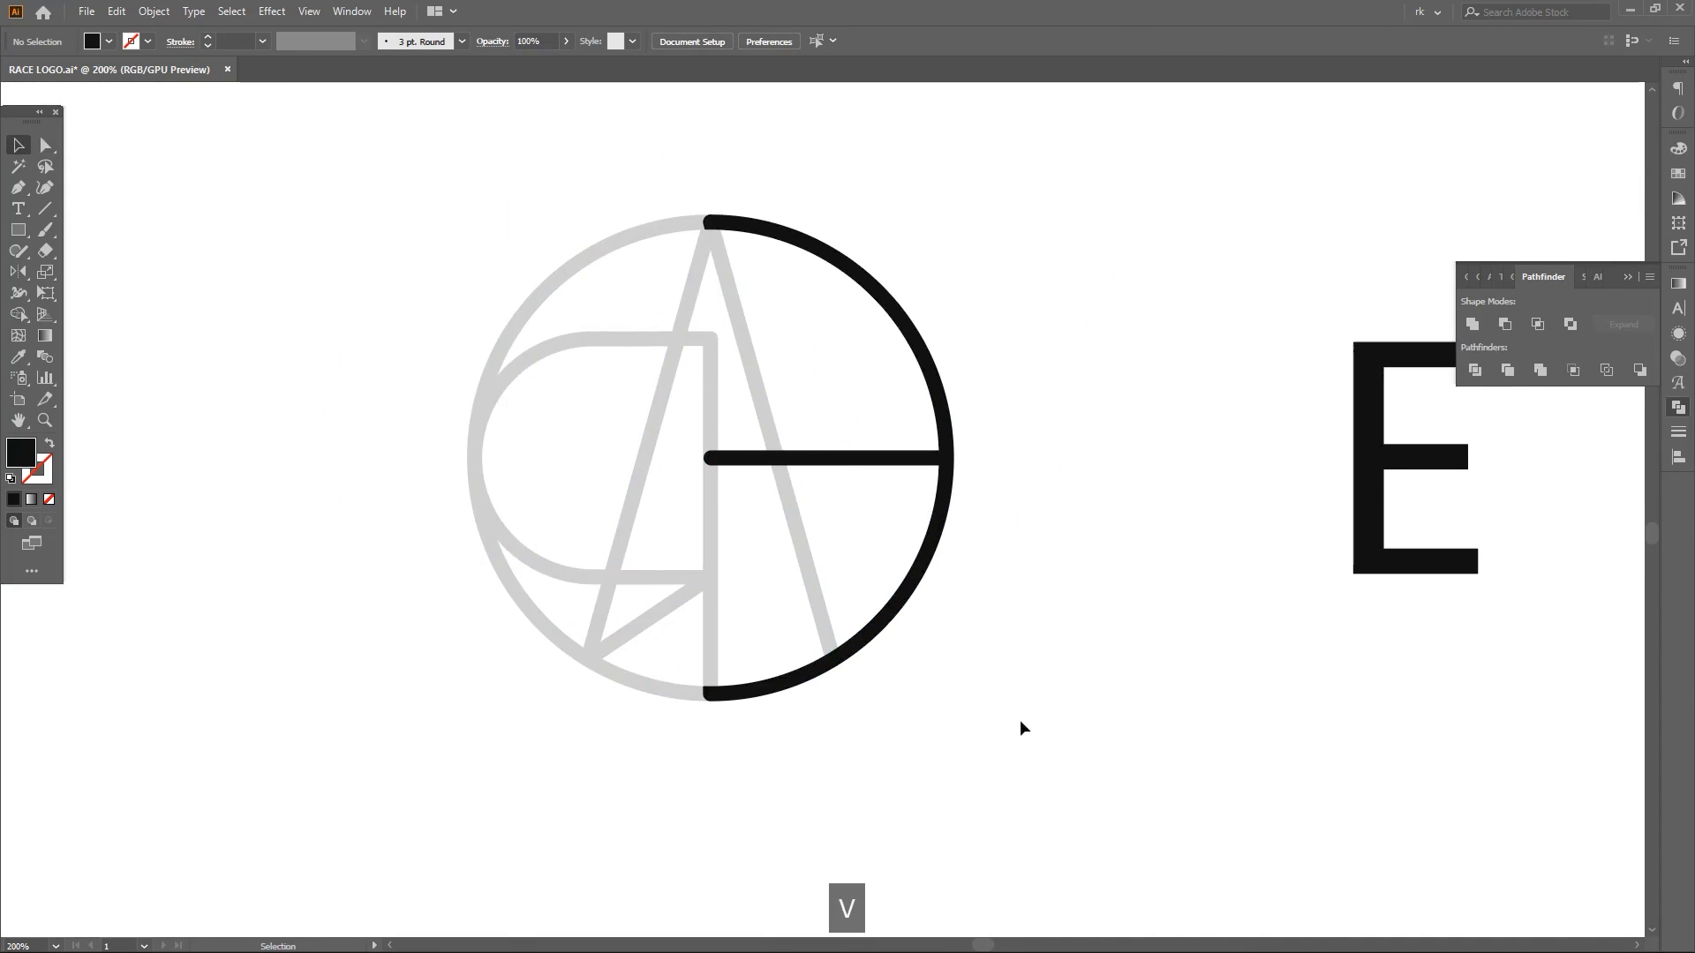
pyautogui.scroll(-2, 1020, 718)
pyautogui.scroll(-3, 1011, 732)
pyautogui.hscroll(3, 987, 742)
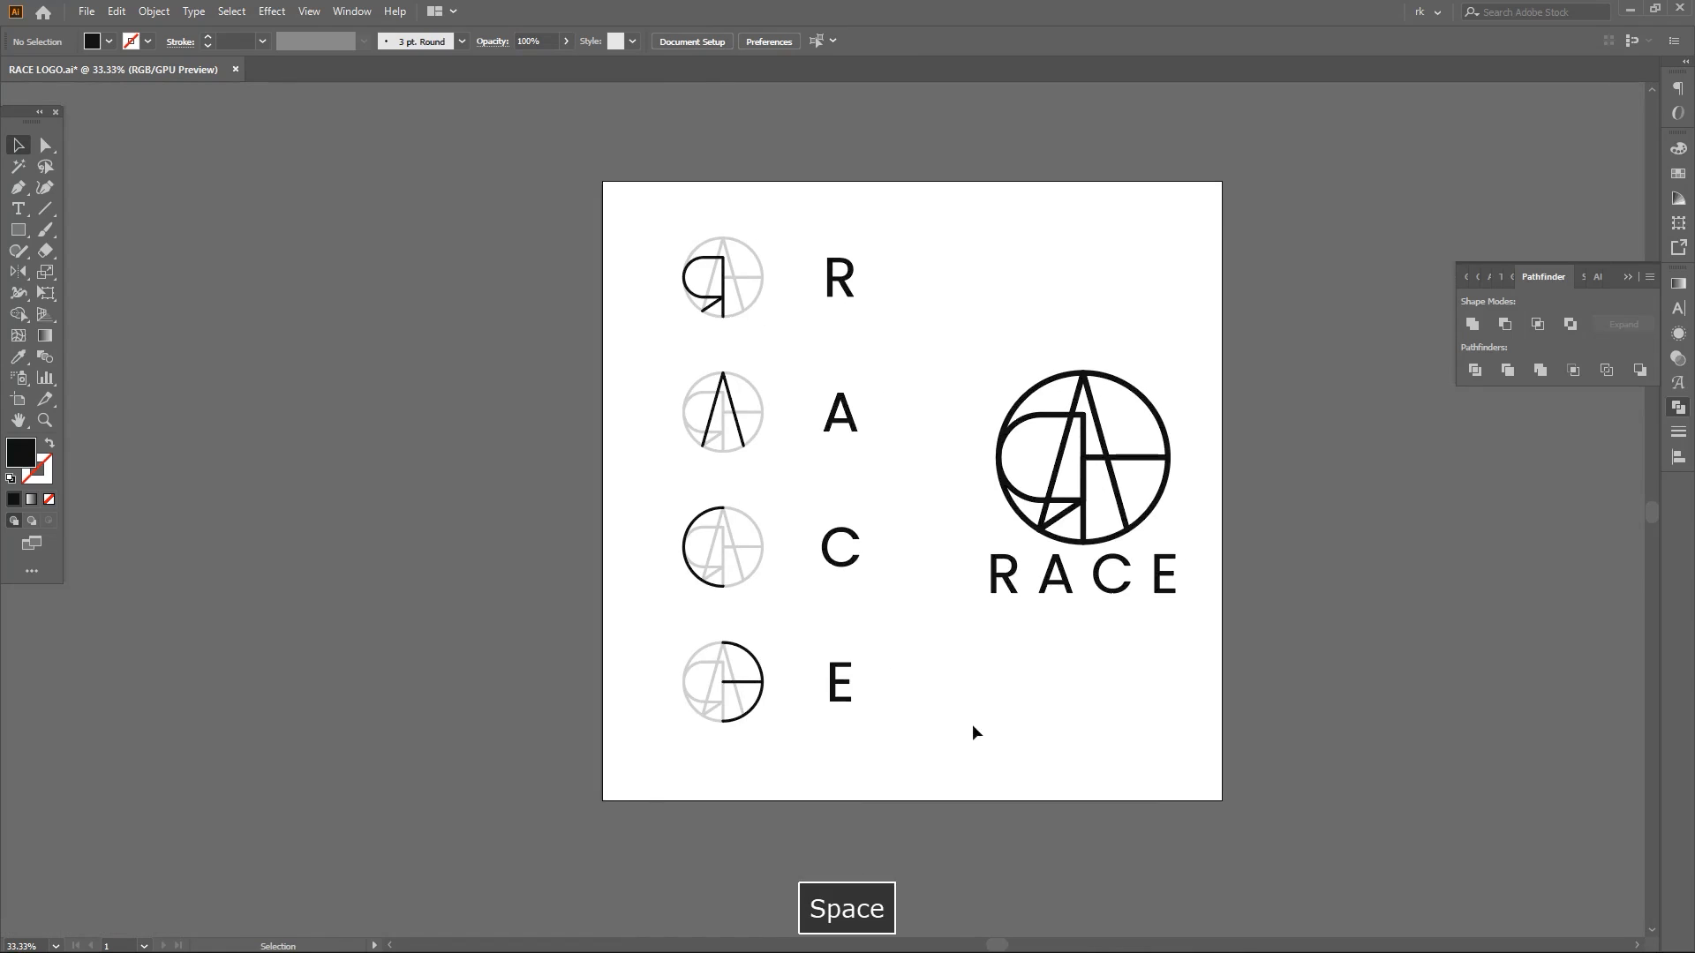
# Group the breakdown emblems with their letters and draw a black 750 x 1500 px rectangle behind them over the artboard's left half
pyautogui.moveTo(587, 164); pyautogui.dragTo(588, 165)
pyautogui.hotkey('ctrl', 'g')
pyautogui.click(931, 299)
pyautogui.press('m')
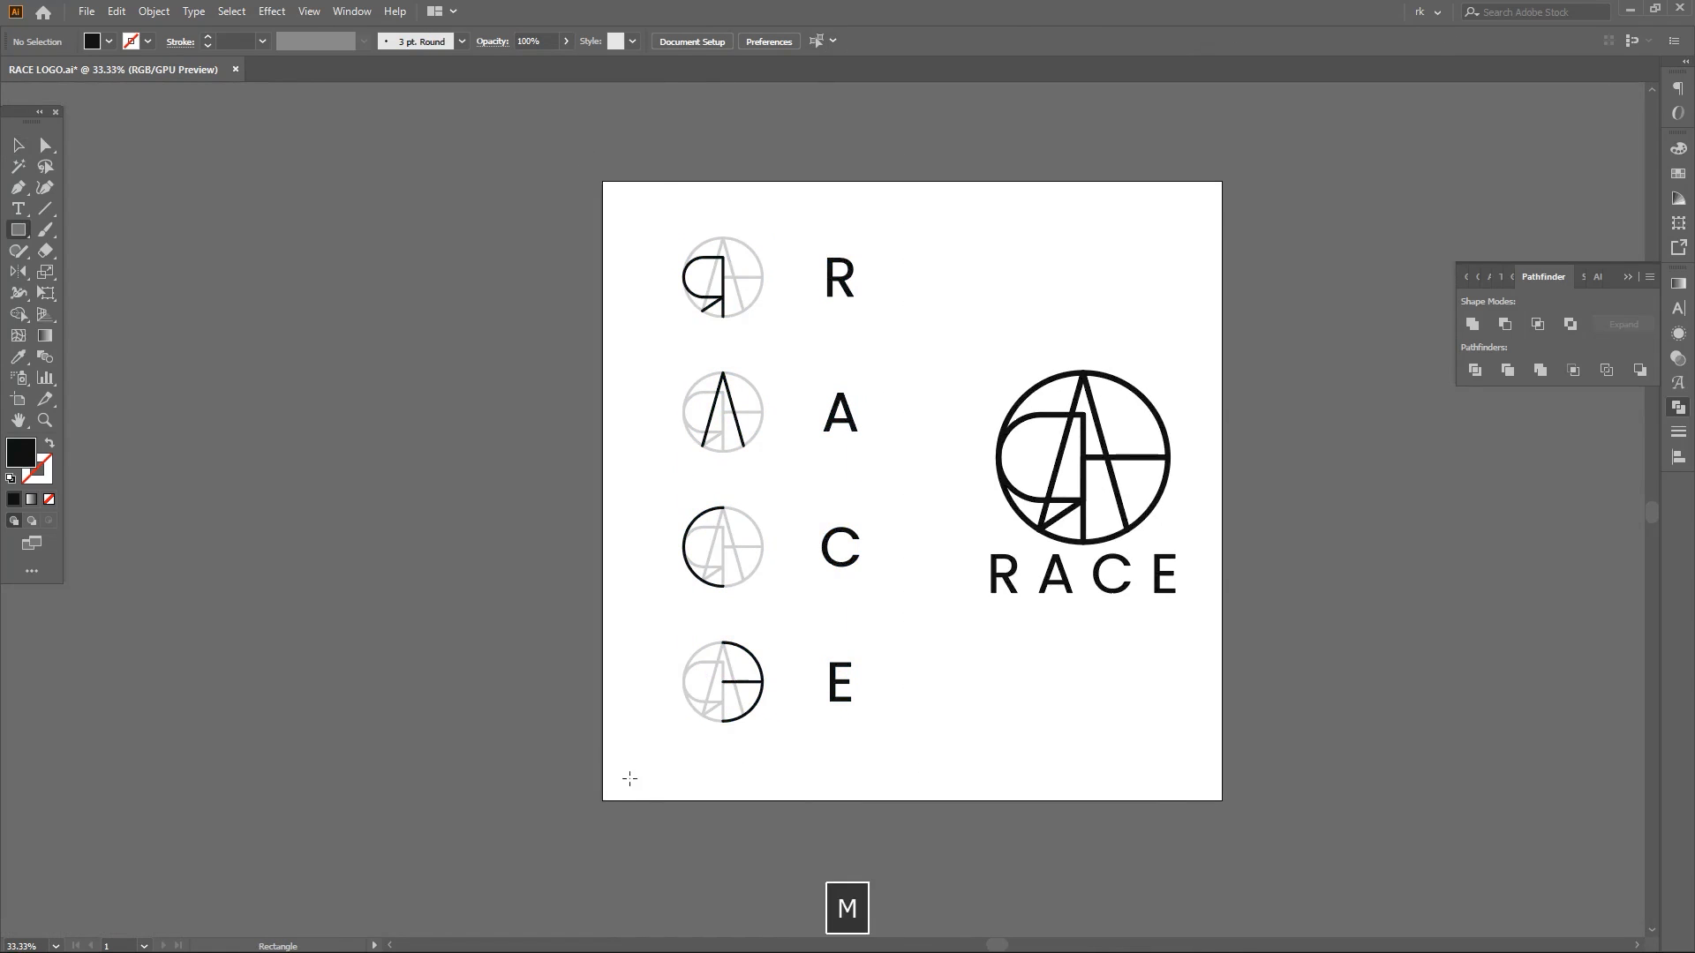
pyautogui.moveTo(602, 801); pyautogui.dragTo(912, 181)
pyautogui.moveTo(975, 308); pyautogui.dragTo(919, 337)
pyautogui.hotkey('ctrl', 'shift', '[')
# Recolor the grouped breakdown emblems and letters white by sampling the artboard's white area
pyautogui.press('v')
pyautogui.moveTo(904, 424); pyautogui.dragTo(784, 594)
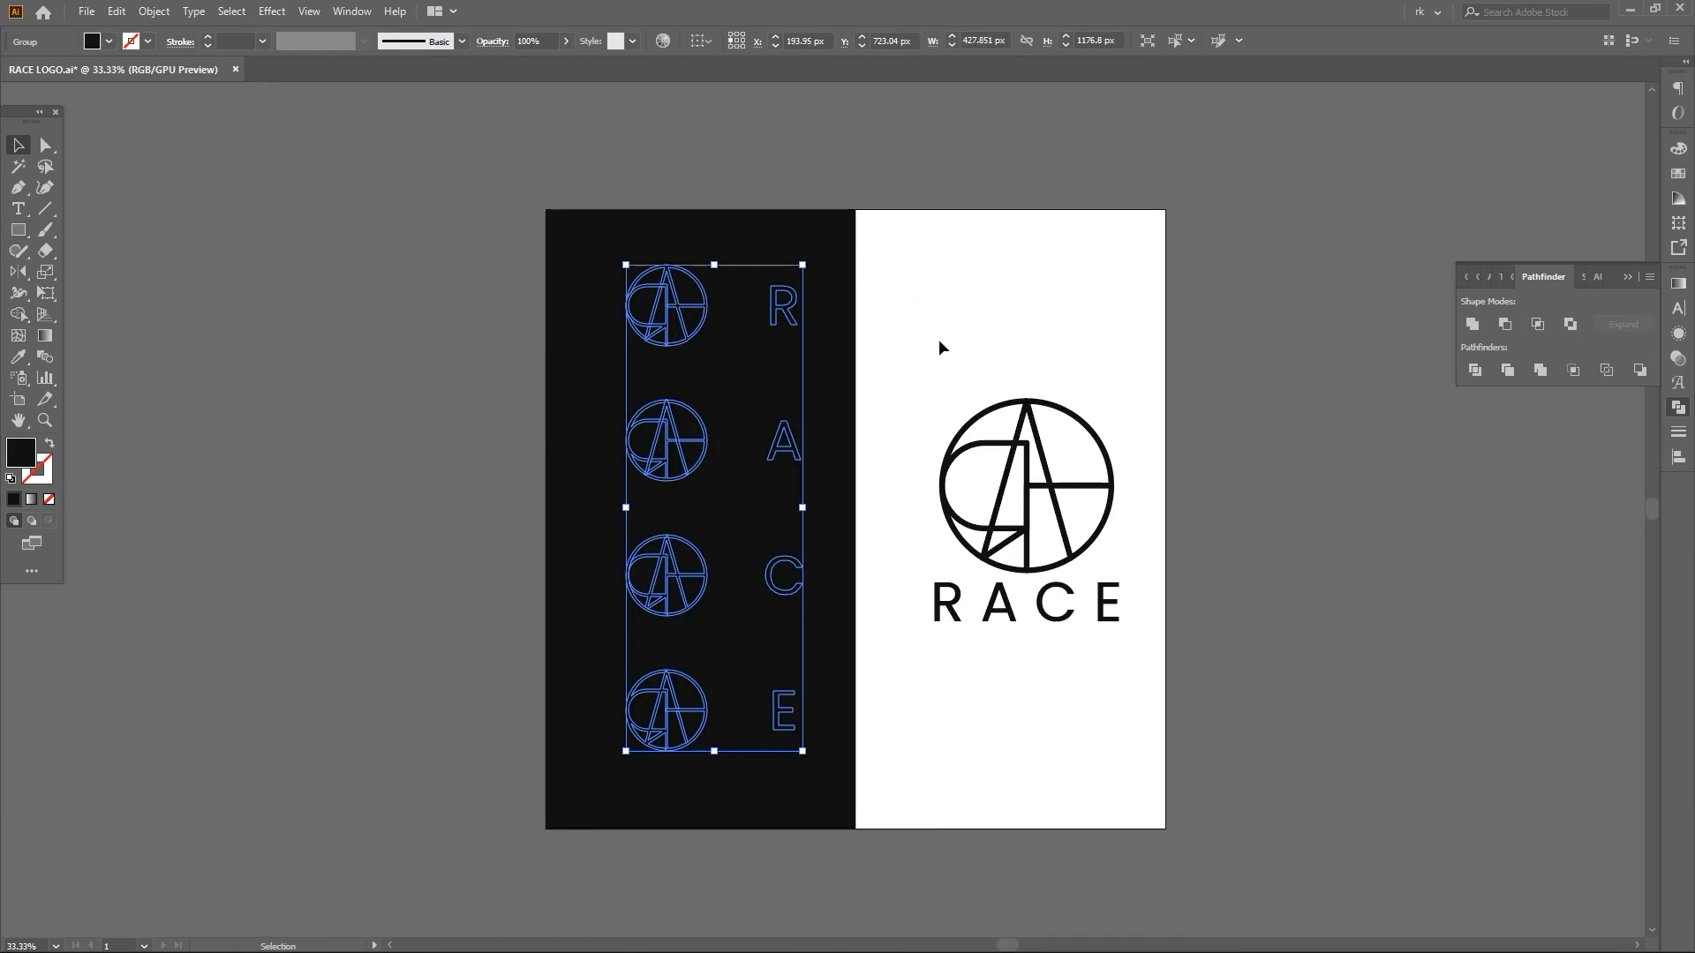
pyautogui.press('i')
pyautogui.click(939, 339)
pyautogui.press('v')
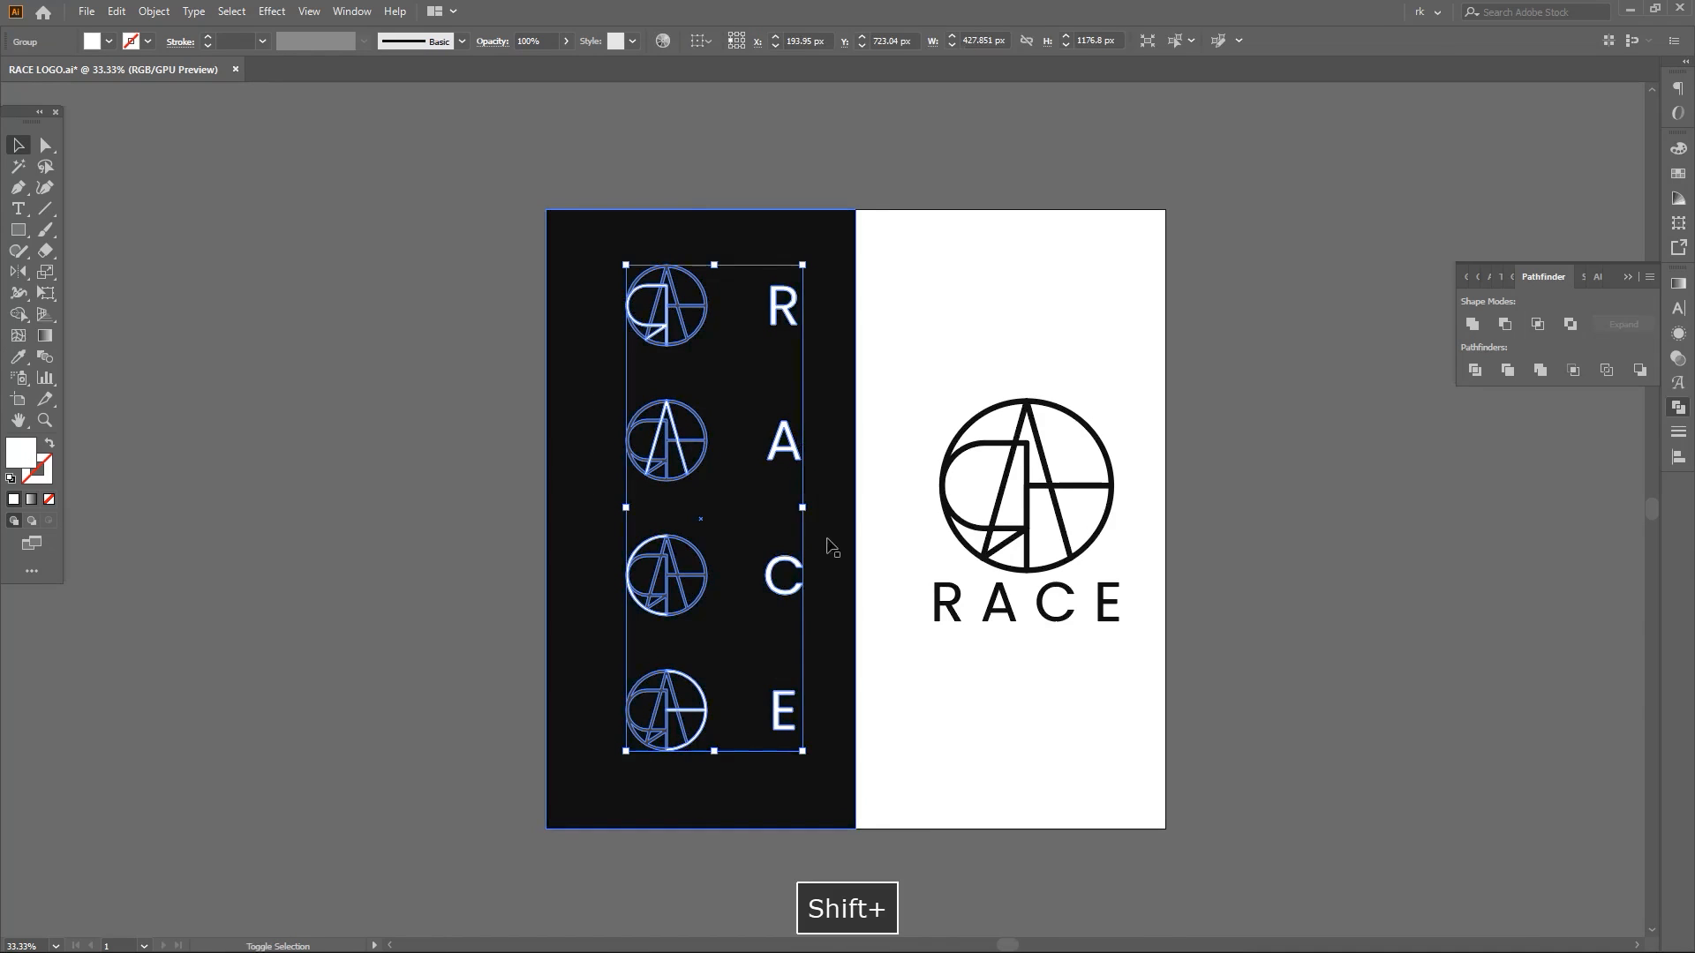
# Center the white breakdown group horizontally and vertically on the black rectangle
pyautogui.keyDown('shift'); pyautogui.click(827, 539); pyautogui.keyUp('shift')
pyautogui.click(757, 40)
pyautogui.click(830, 40)
# Scale down the main emblem with its RACE text within the artboard's white half
pyautogui.click(1059, 367)
pyautogui.moveTo(1059, 367); pyautogui.dragTo(1038, 345)
pyautogui.press('v')
pyautogui.moveTo(1038, 344); pyautogui.dragTo(1078, 486)
pyautogui.click(939, 738)
# Fill the black background rectangle with a freeform gradient that uses points
pyautogui.press('a')
pyautogui.click(806, 416)
pyautogui.moveTo(893, 655); pyautogui.dragTo(867, 668)
pyautogui.press('v')
pyautogui.click(1676, 283)
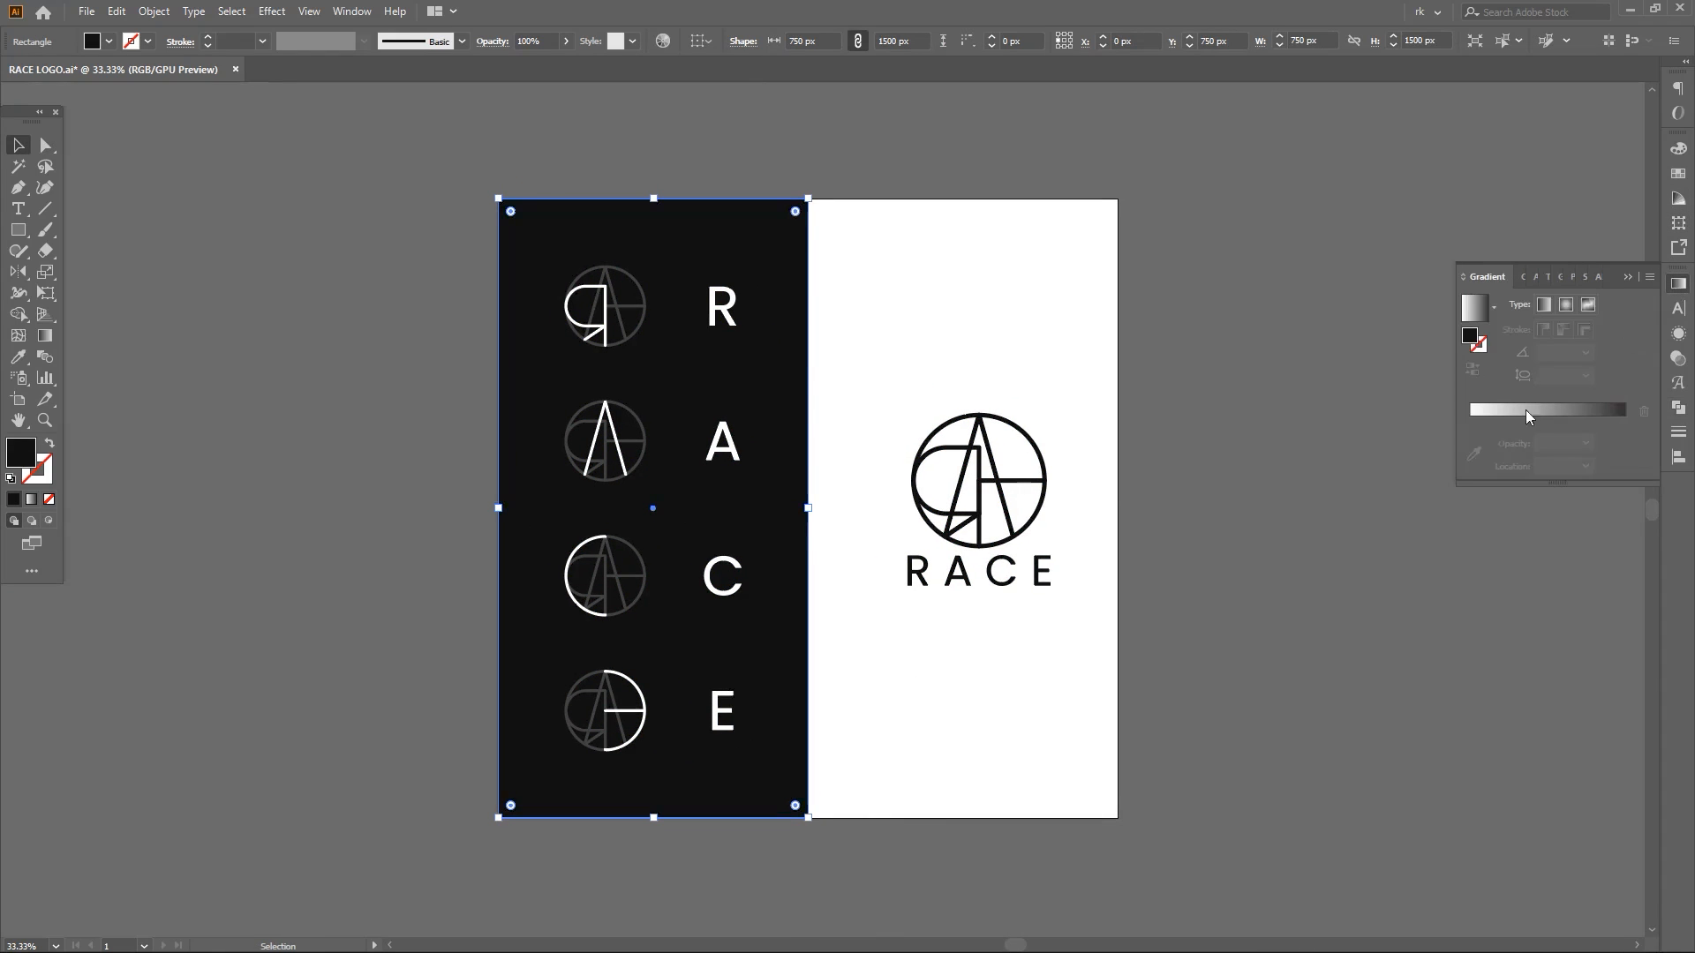
pyautogui.click(1565, 304)
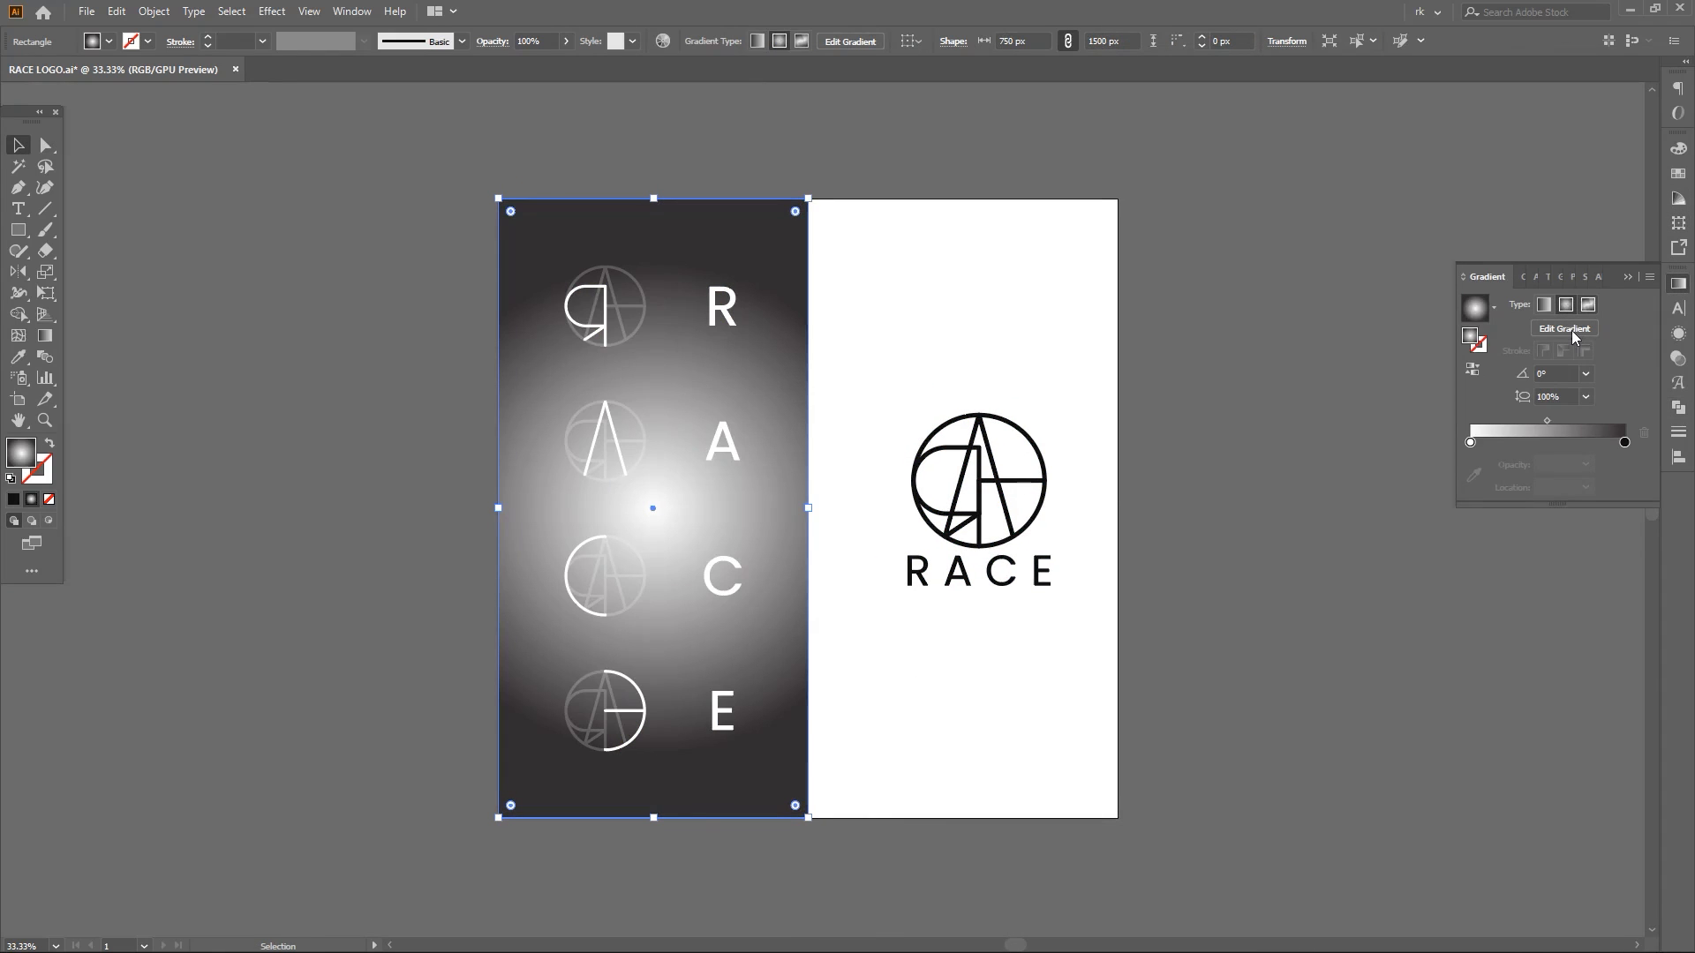
pyautogui.click(1588, 305)
# Color the rectangle's upper-right gradient point magenta and its lower-left point orange, #ff3c15
pyautogui.doubleClick(776, 261)
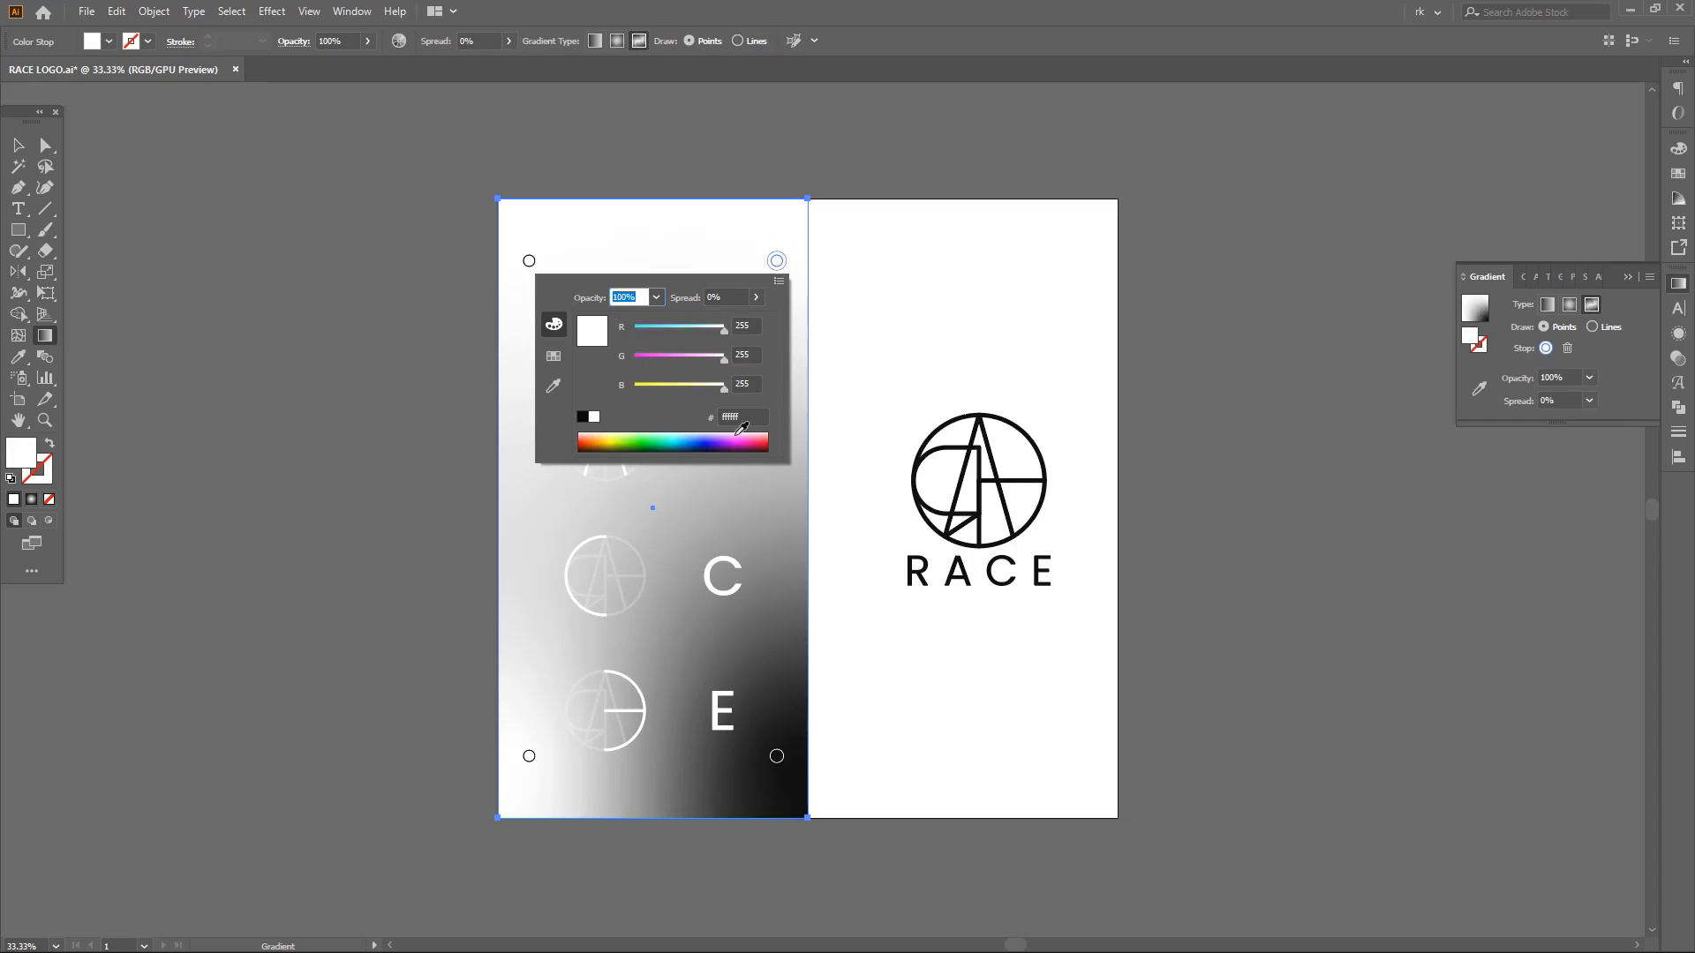
pyautogui.moveTo(648, 358); pyautogui.dragTo(645, 358)
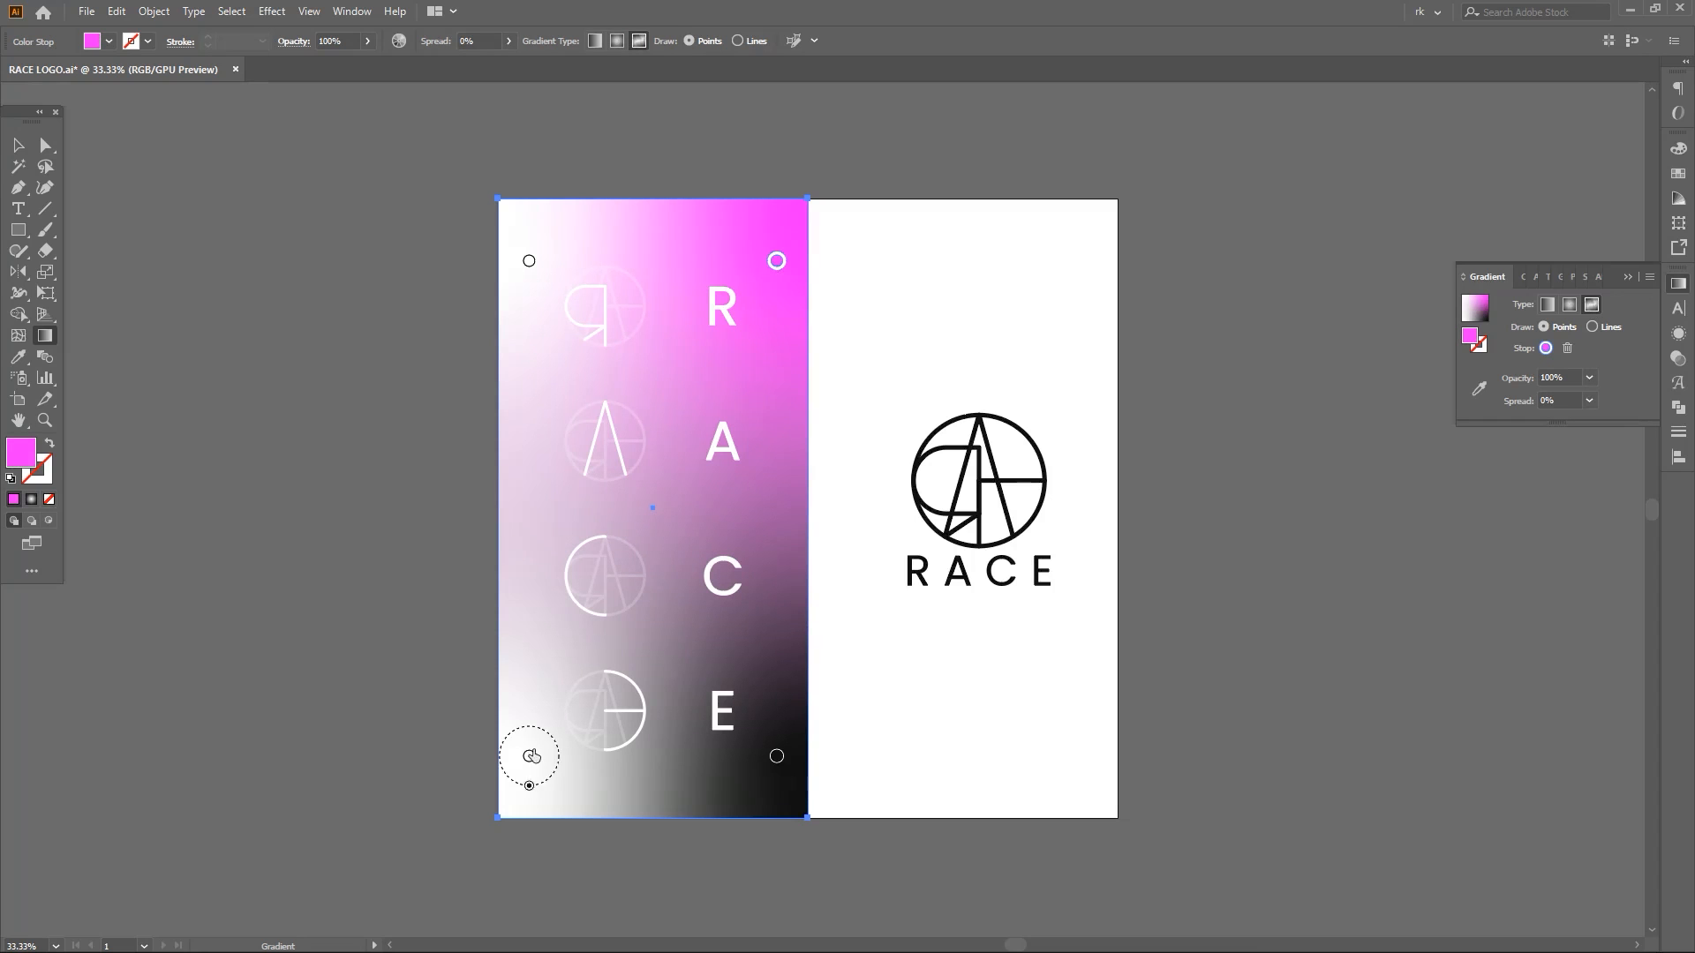
pyautogui.doubleClick(529, 755)
pyautogui.click(344, 721)
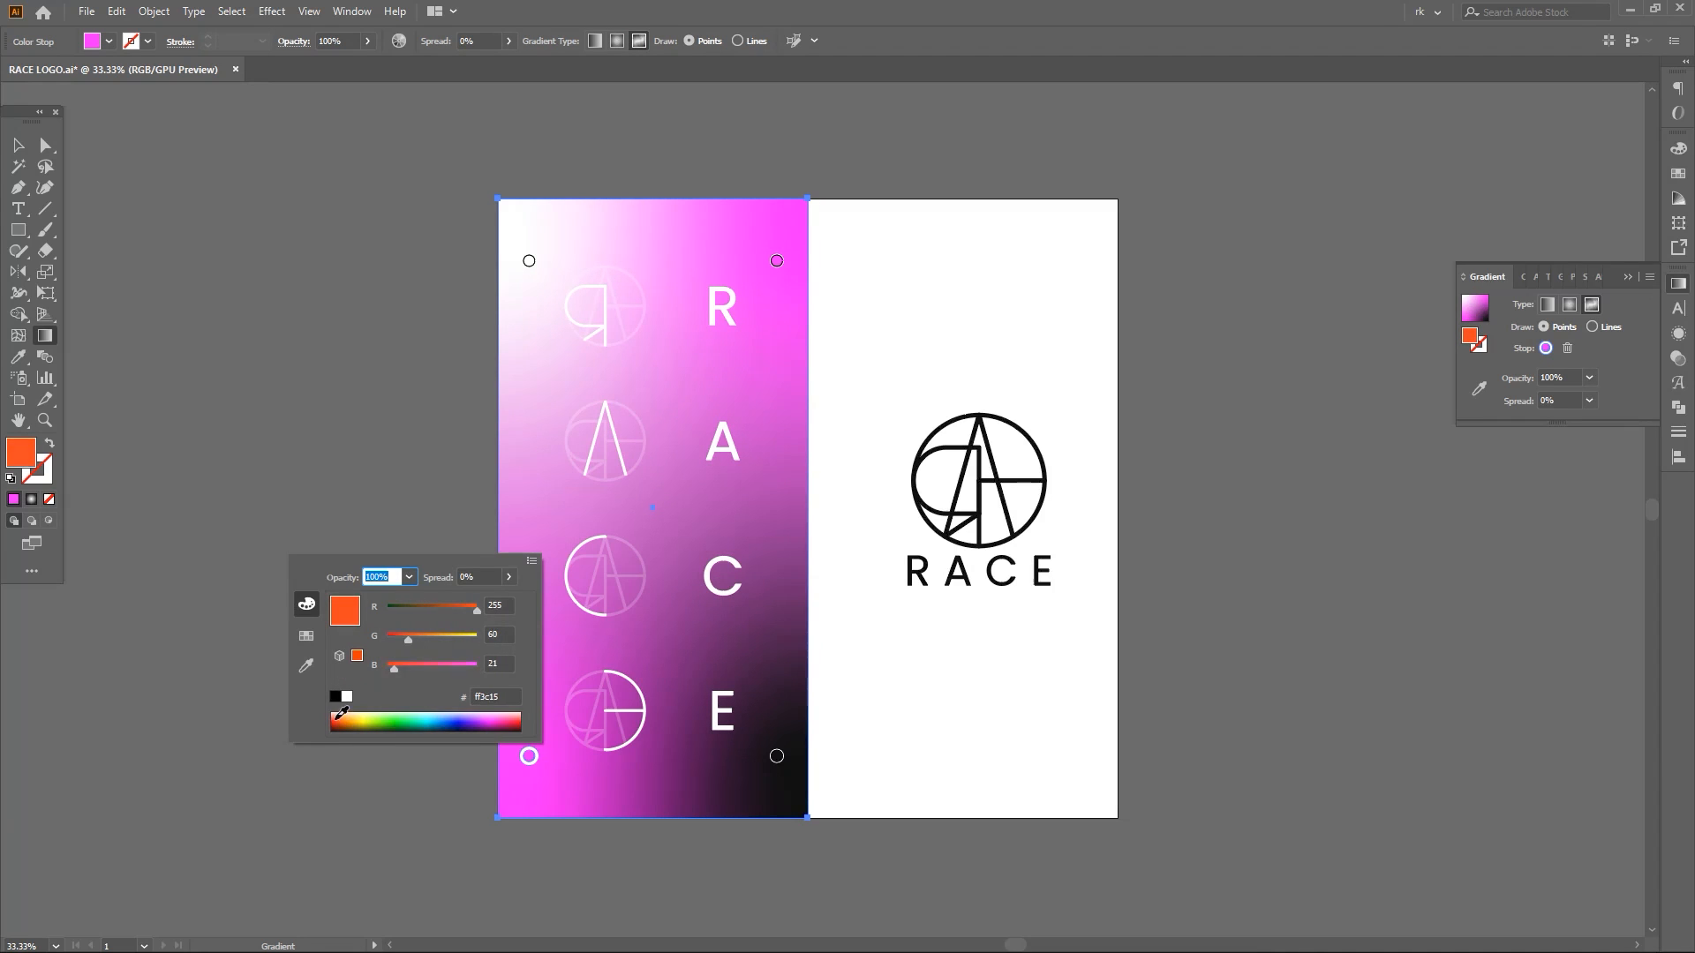
# Remove the upper-left and black lower-right gradient points, and move the magenta point to the lower right and the orange one to the lower left
pyautogui.moveTo(529, 261); pyautogui.dragTo(380, 262)
pyautogui.click(777, 756)
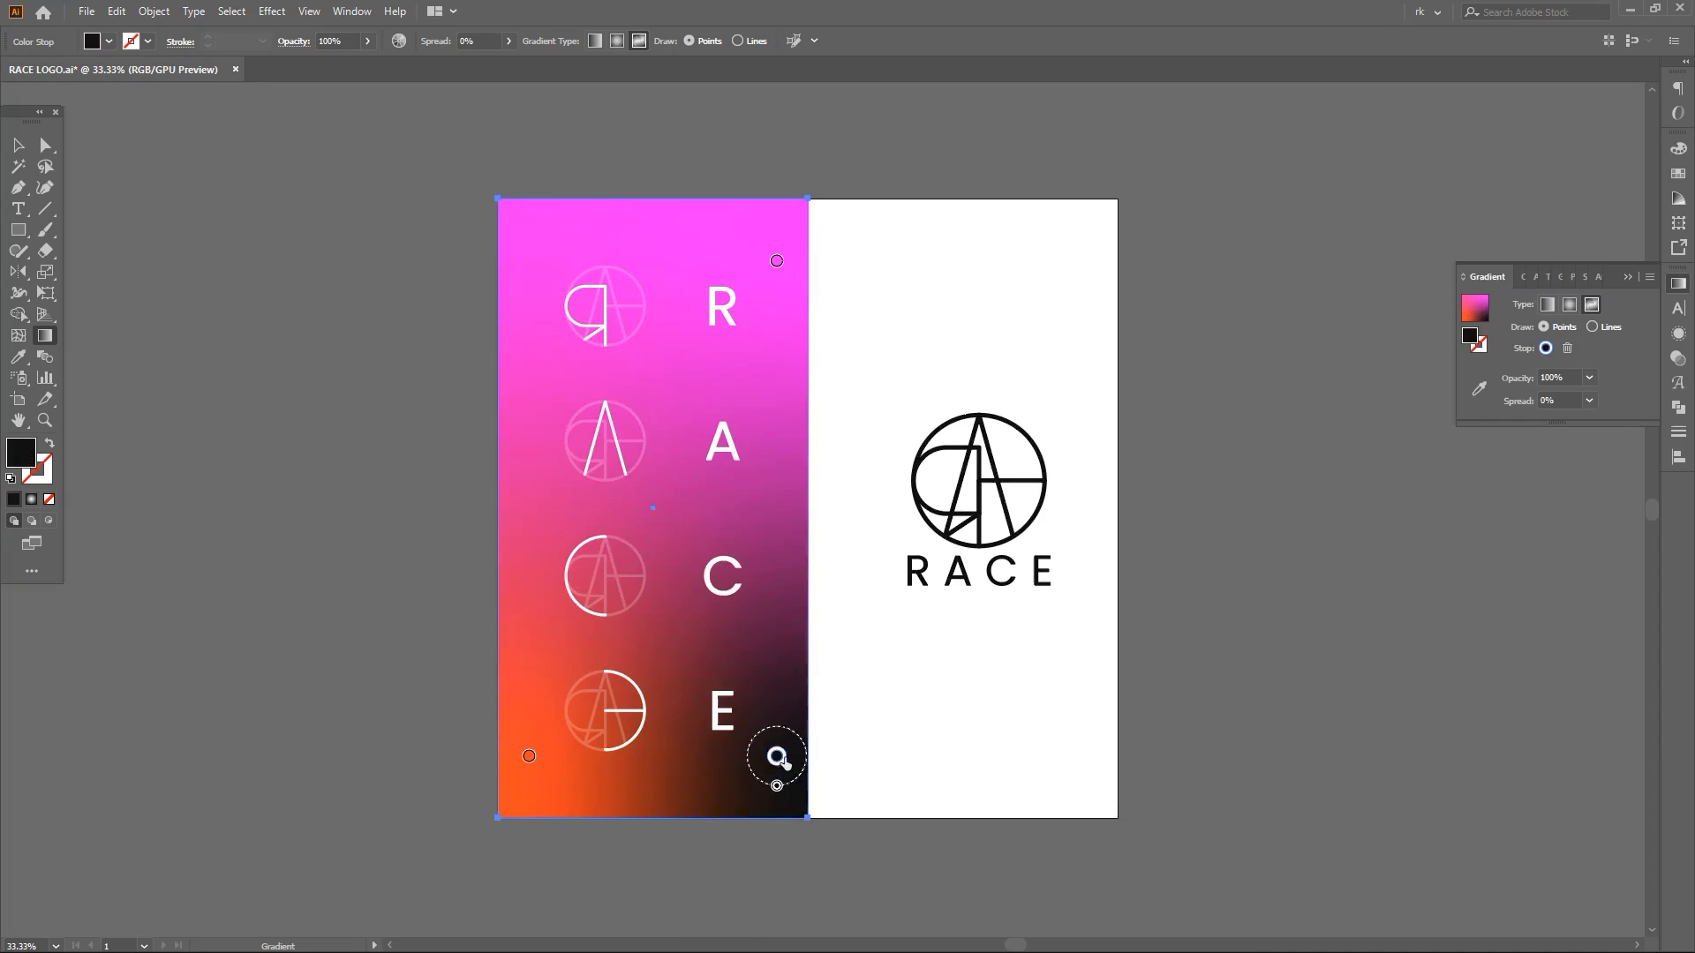
pyautogui.press('Delete')
pyautogui.moveTo(530, 757); pyautogui.dragTo(647, 375)
pyautogui.moveTo(764, 265); pyautogui.dragTo(664, 639)
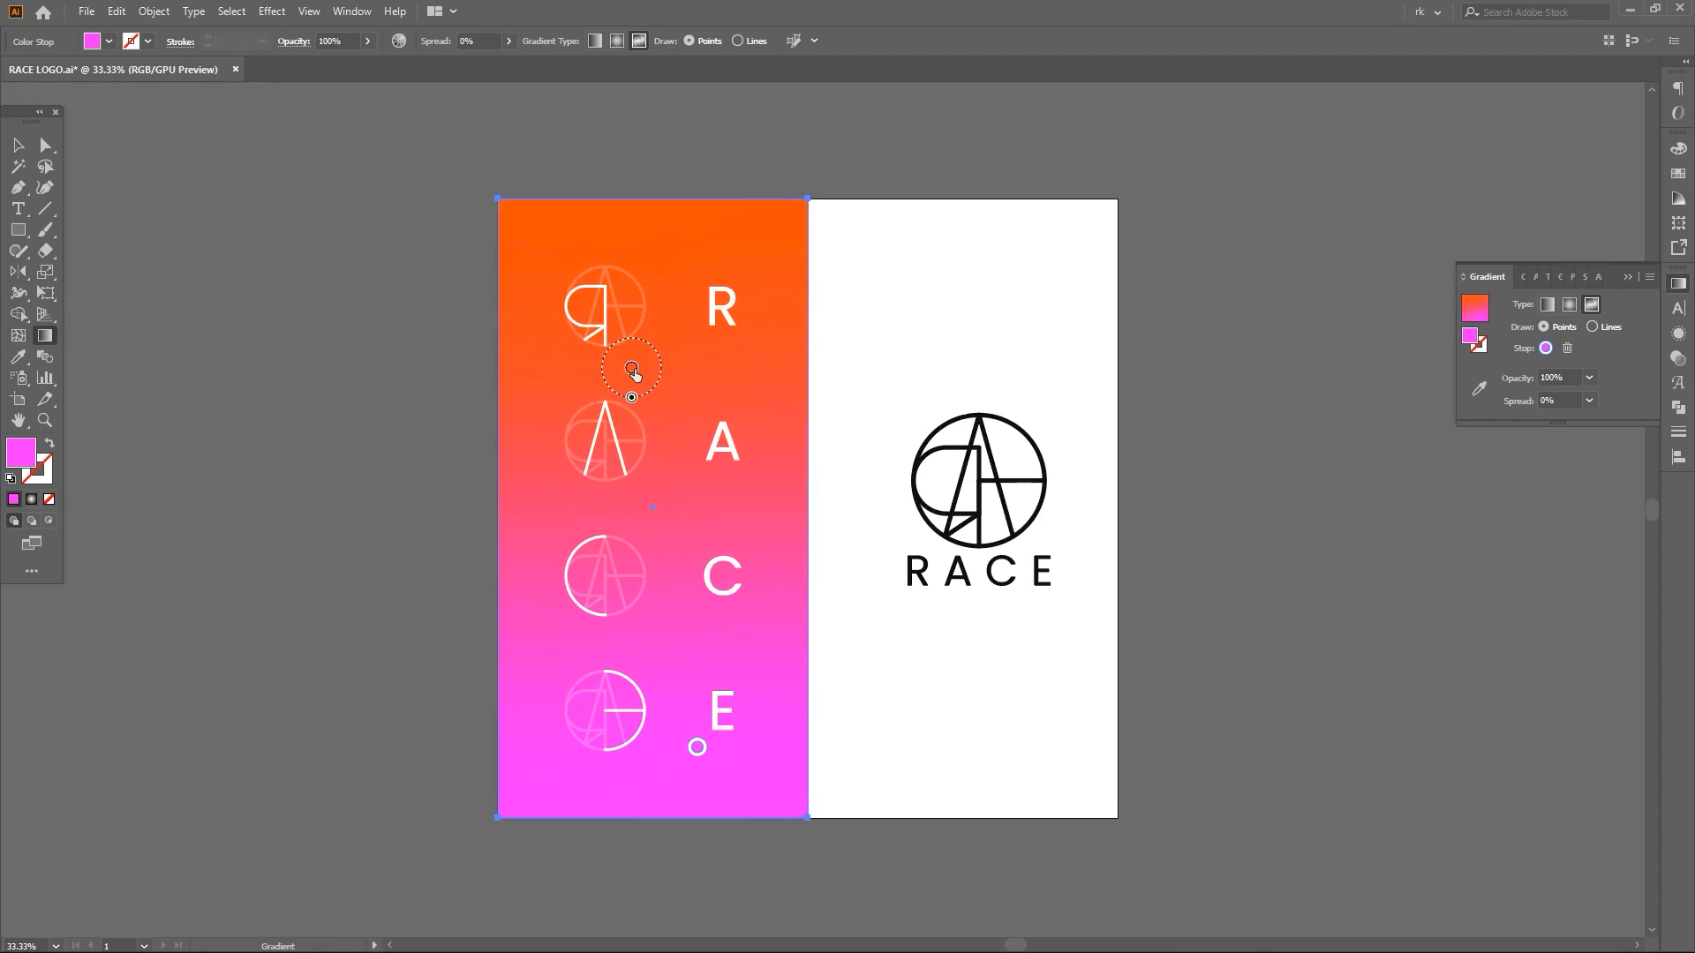
pyautogui.moveTo(626, 563); pyautogui.dragTo(558, 767)
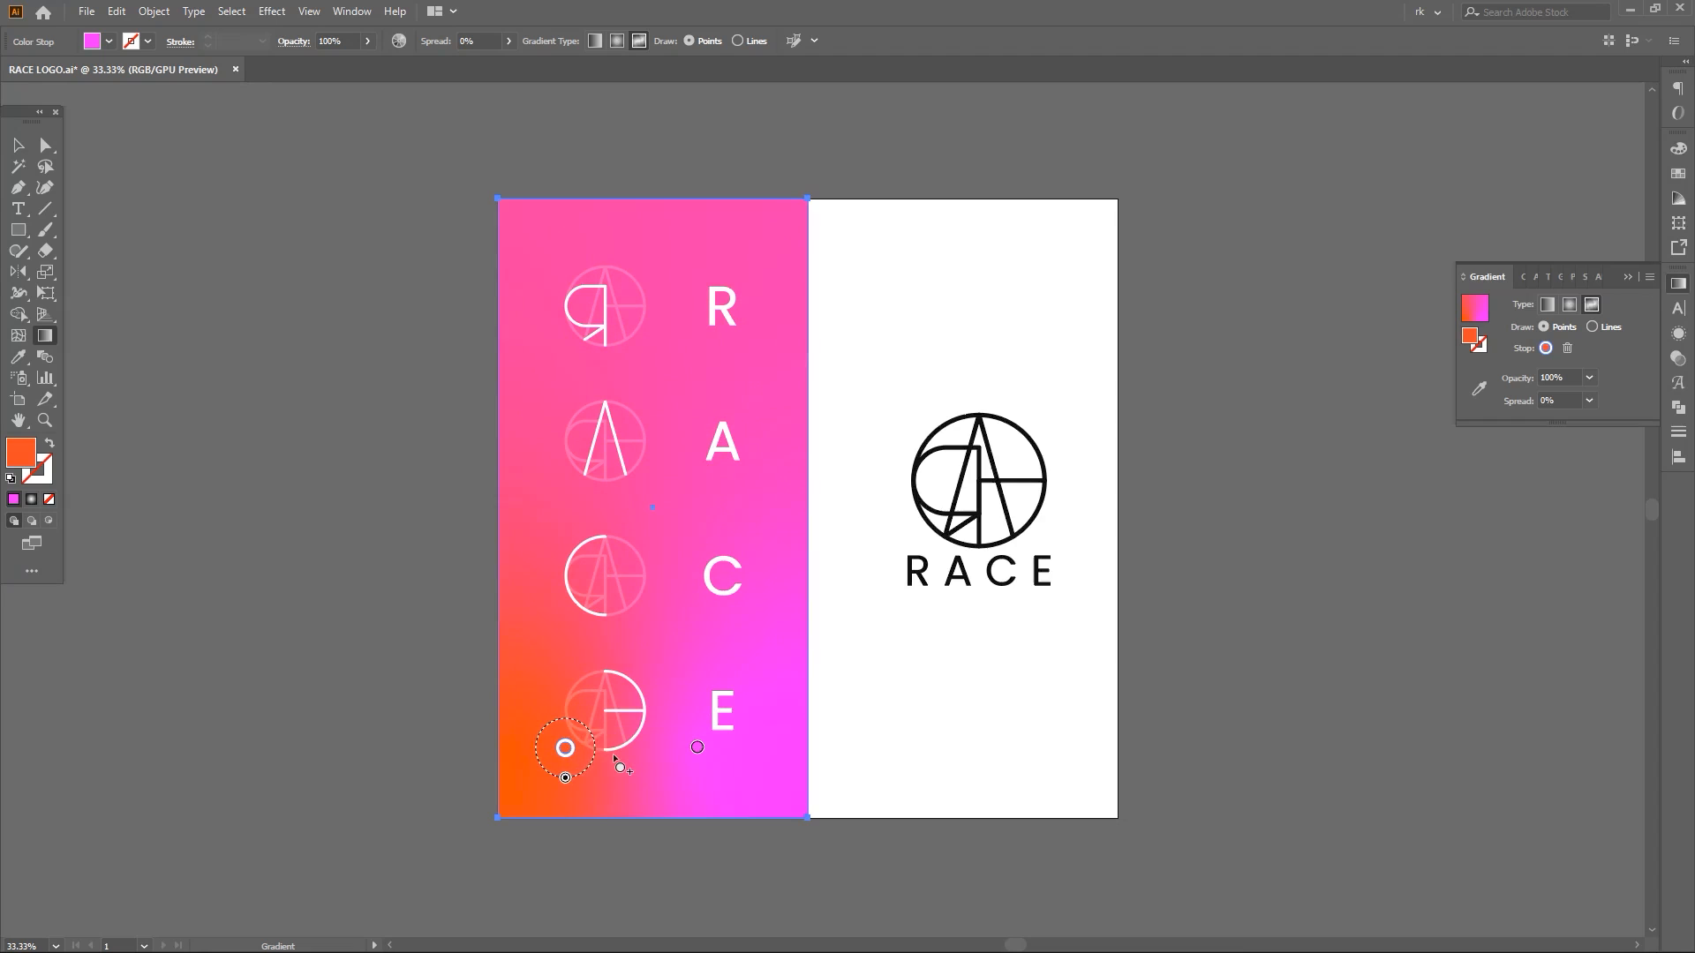
# Add an orange gradient point near the rectangle's upper-right corner and a magenta one near its upper-left corner
pyautogui.doubleClick(753, 234)
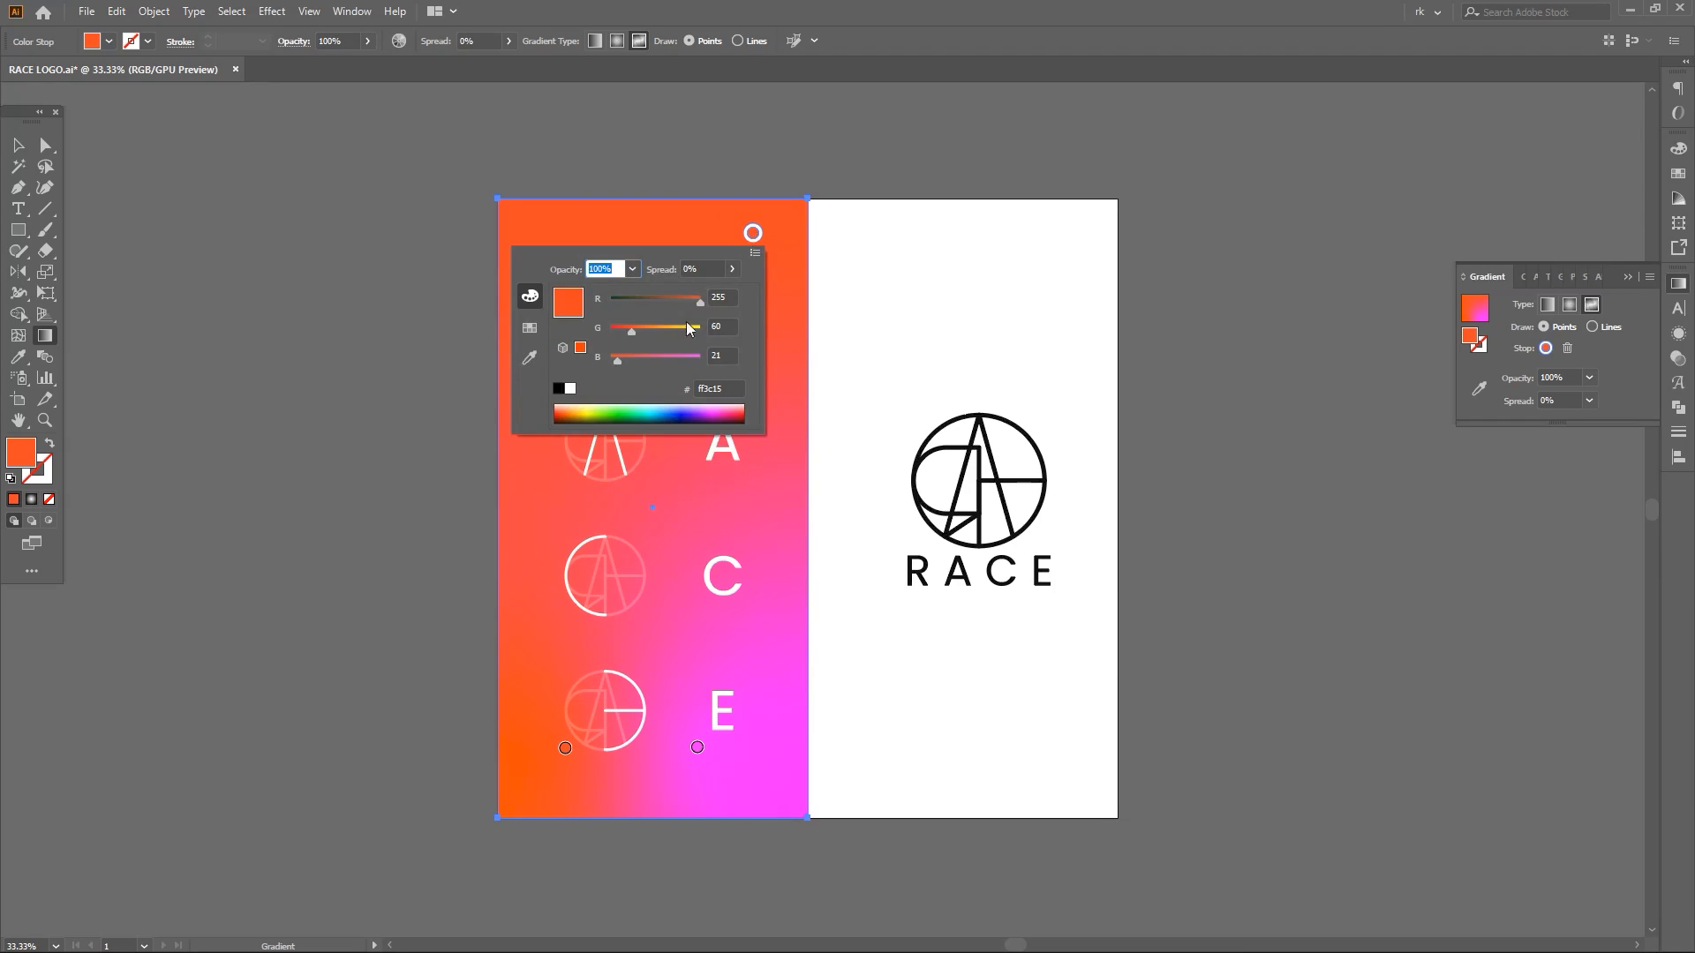
pyautogui.click(757, 231)
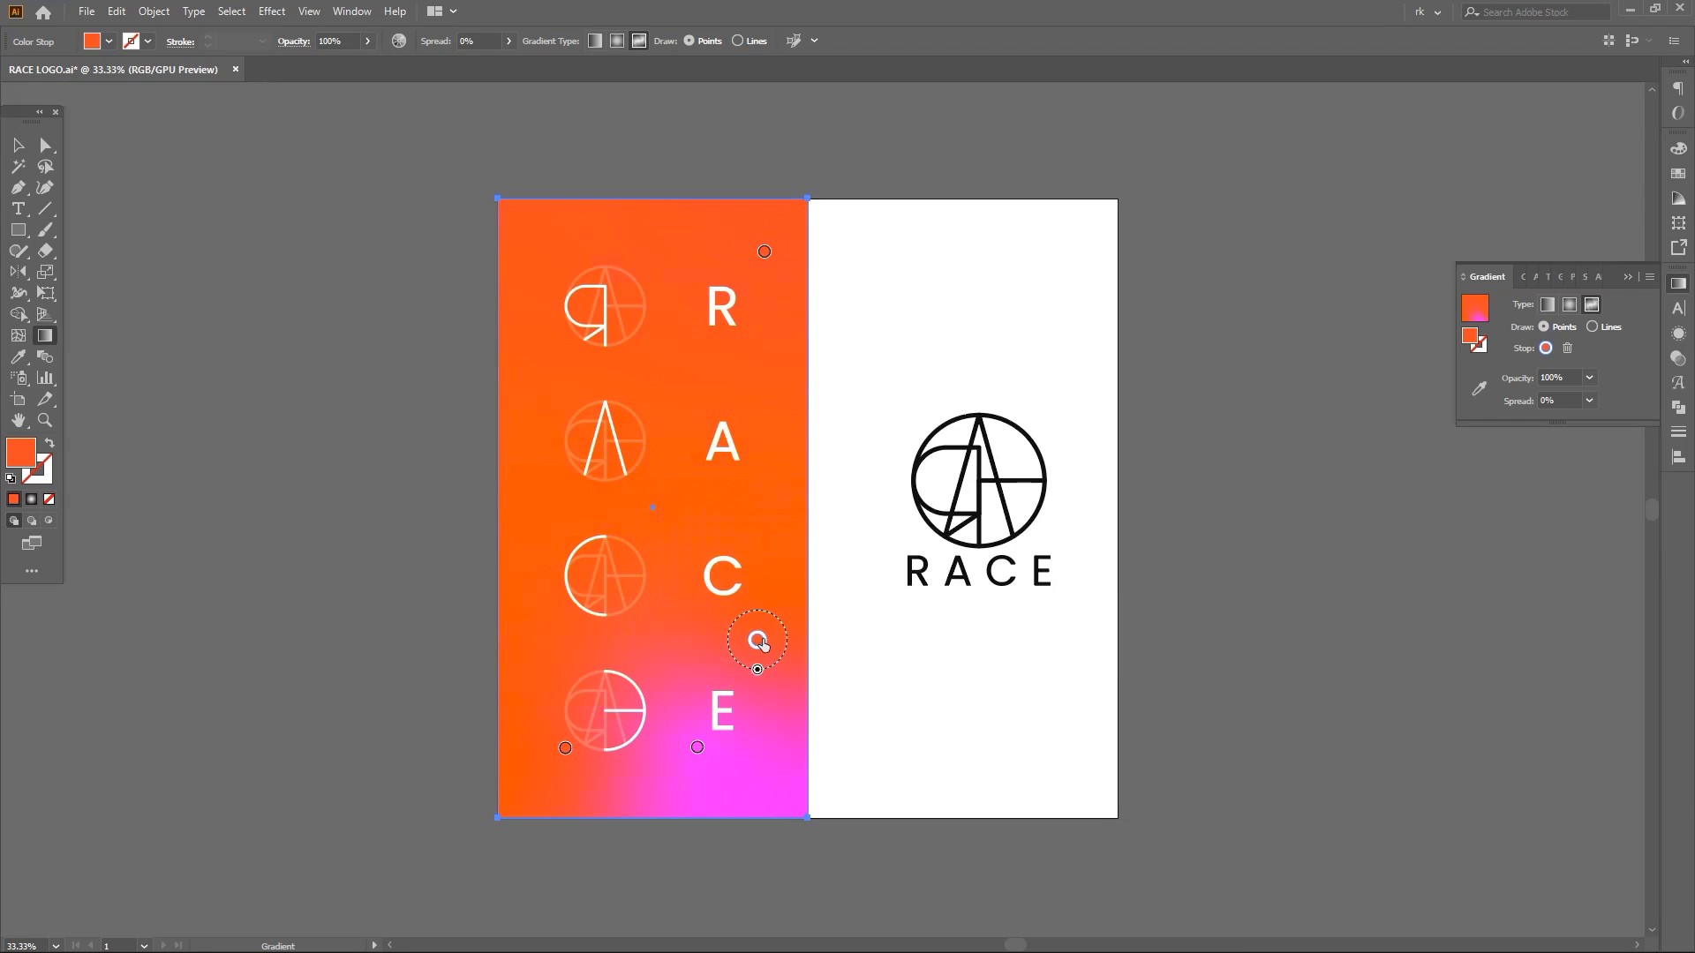
pyautogui.press('Delete')
pyautogui.click(697, 749)
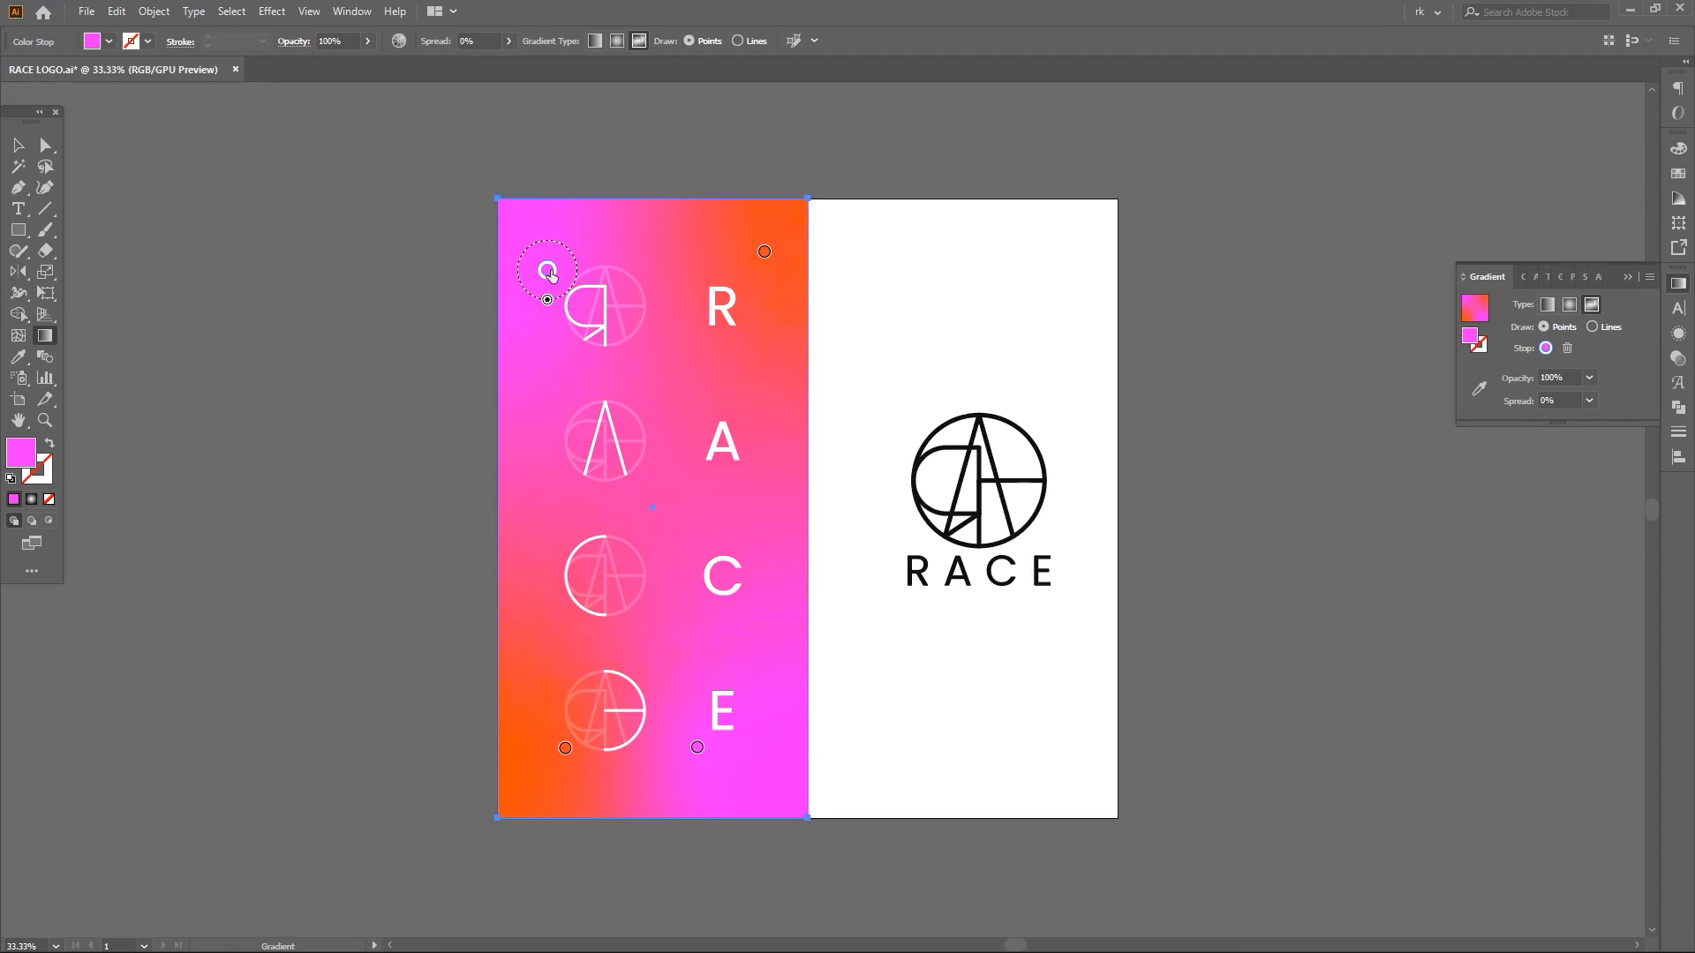
pyautogui.press('v')
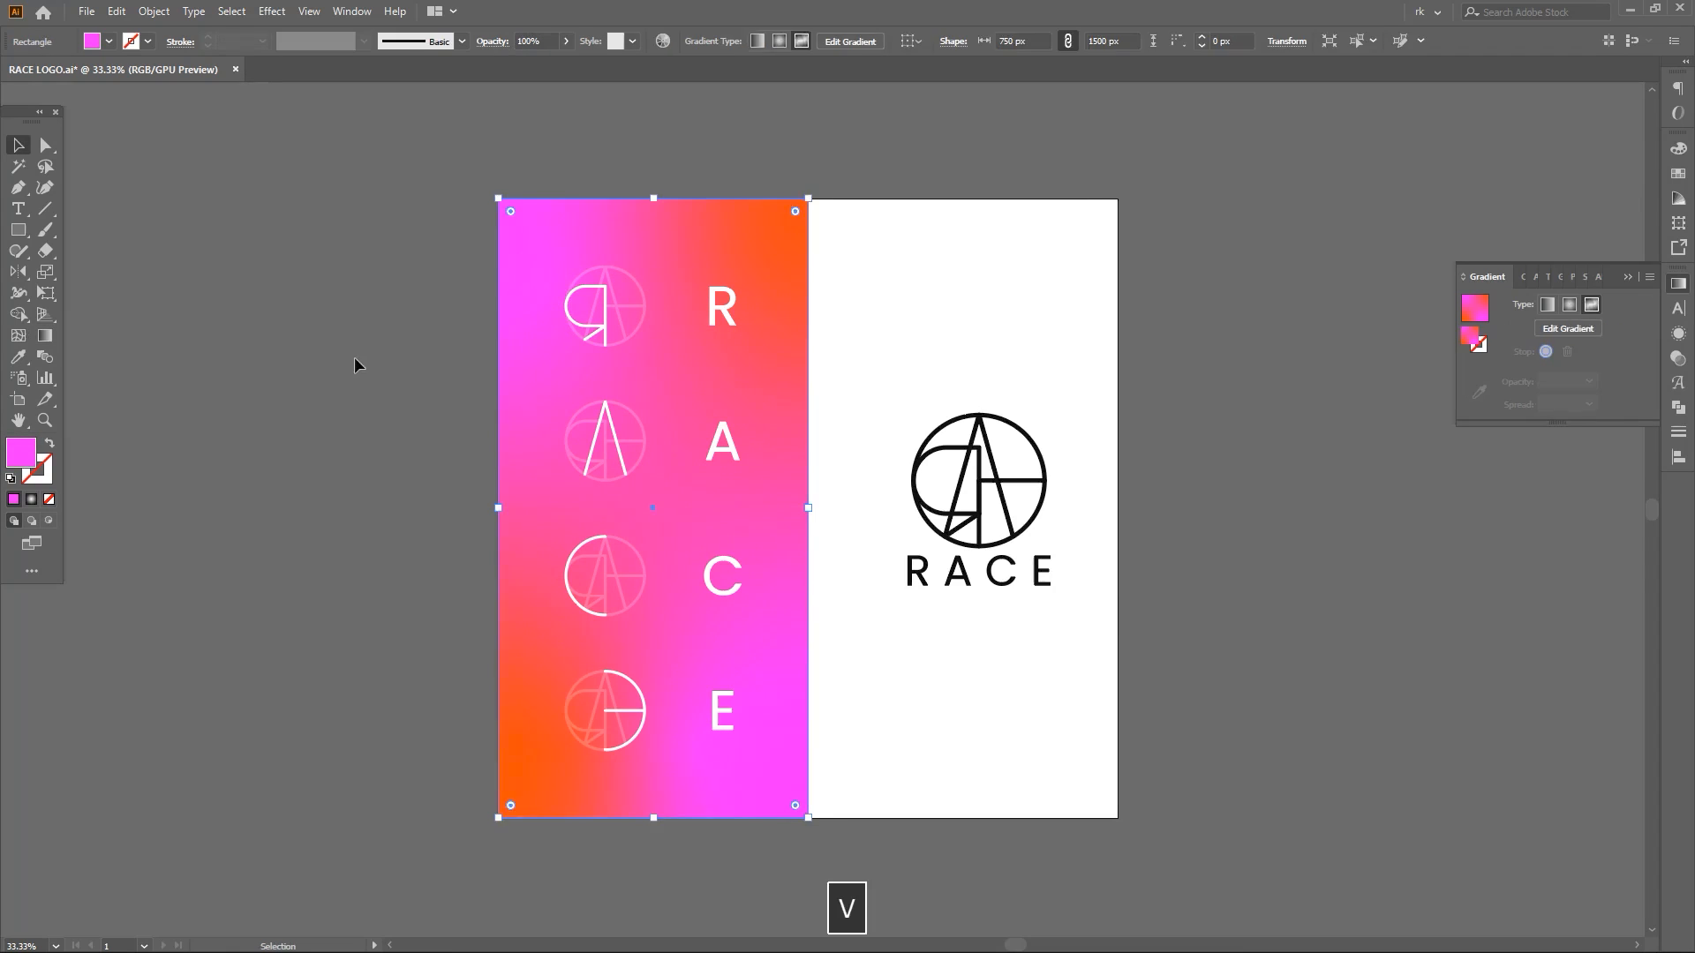
# Slightly reduce the size of the main emblem together with its RACE text
pyautogui.click(1004, 733)
pyautogui.moveTo(892, 615); pyautogui.dragTo(1052, 394)
pyautogui.moveTo(1030, 474); pyautogui.dragTo(1022, 474)
pyautogui.click(1030, 623)
pyautogui.press('space')
pyautogui.moveTo(980, 658); pyautogui.dragTo(967, 660)
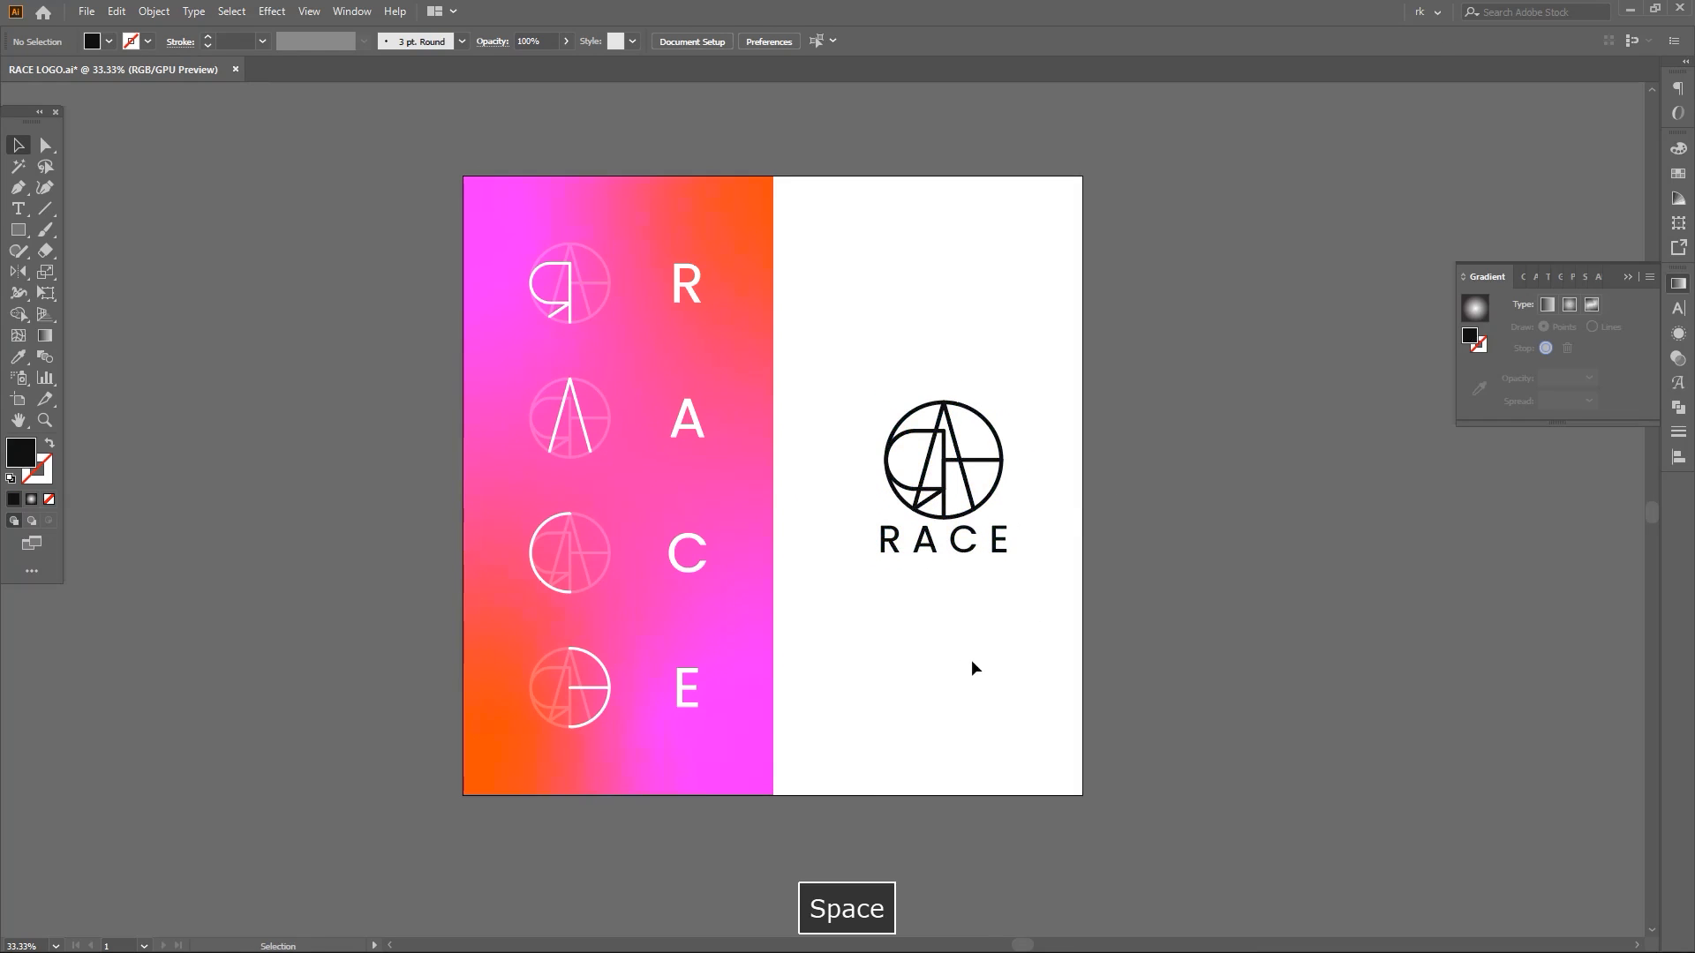
# Add the text NAME LOGO in Poppins Regular above the main emblem and enlarge it to a heading
pyautogui.press('t')
pyautogui.click(830, 266)
pyautogui.write('N')
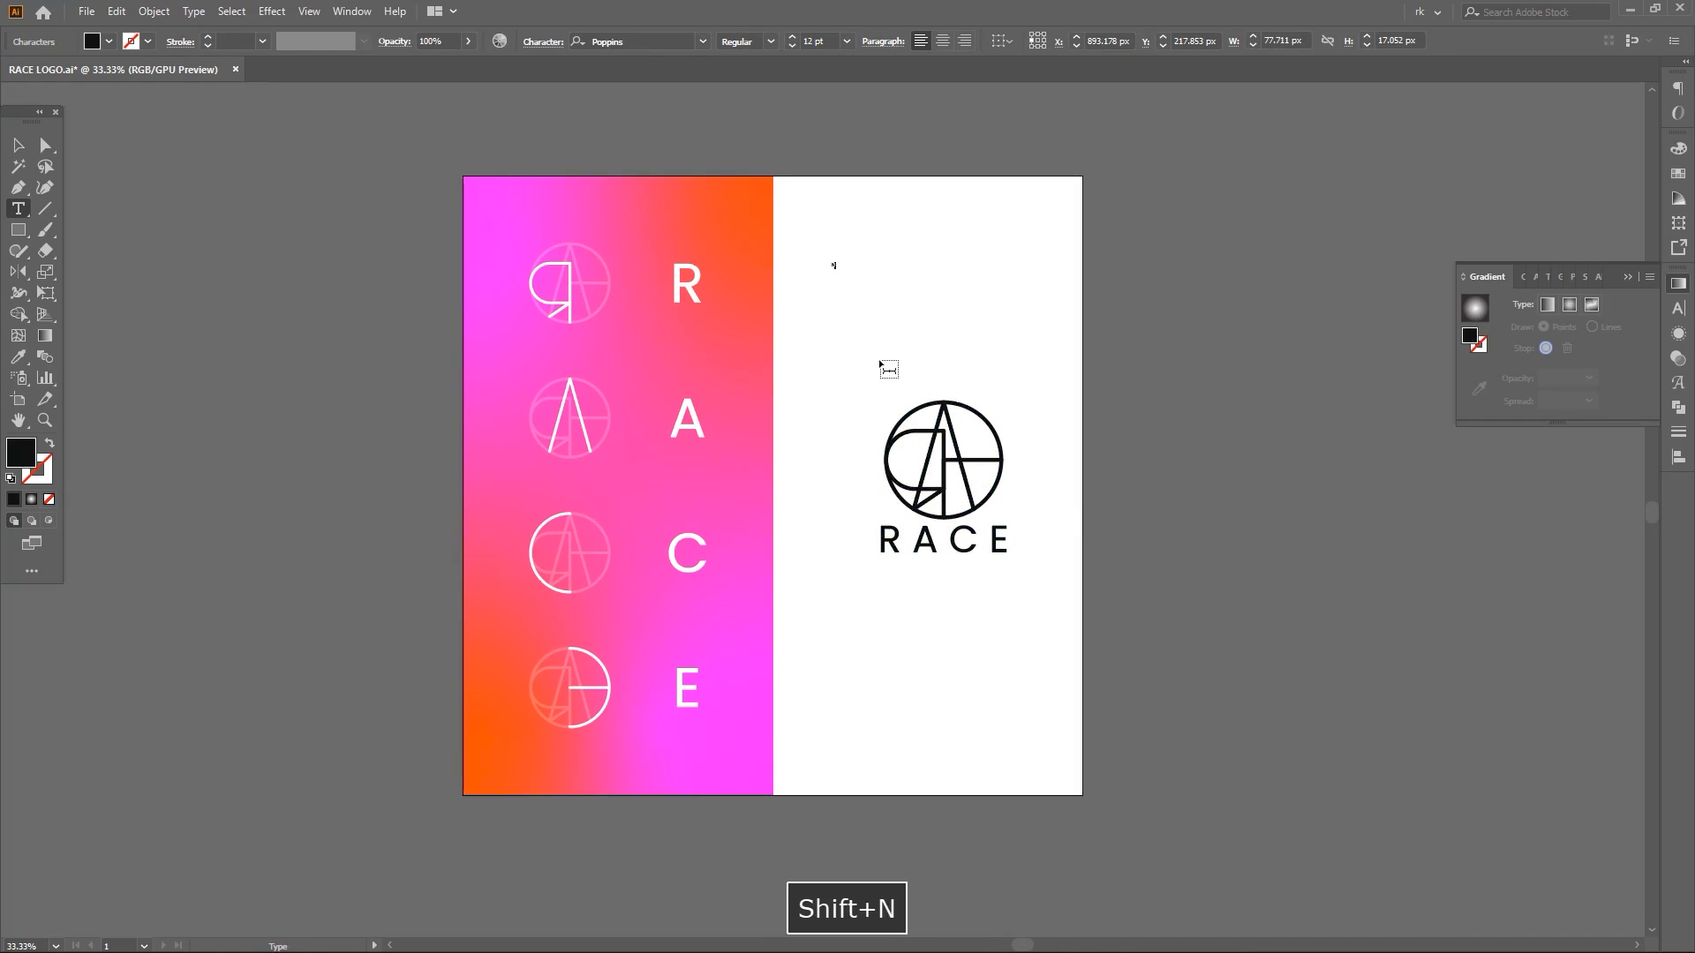
pyautogui.write('AME LOGO')
pyautogui.press('Escape')
pyautogui.moveTo(861, 269); pyautogui.dragTo(997, 298)
pyautogui.hotkey('ctrl', '+')
pyautogui.click(1014, 385)
pyautogui.scroll(-3, 1014, 395)
pyautogui.moveTo(1029, 470); pyautogui.dragTo(1004, 459)
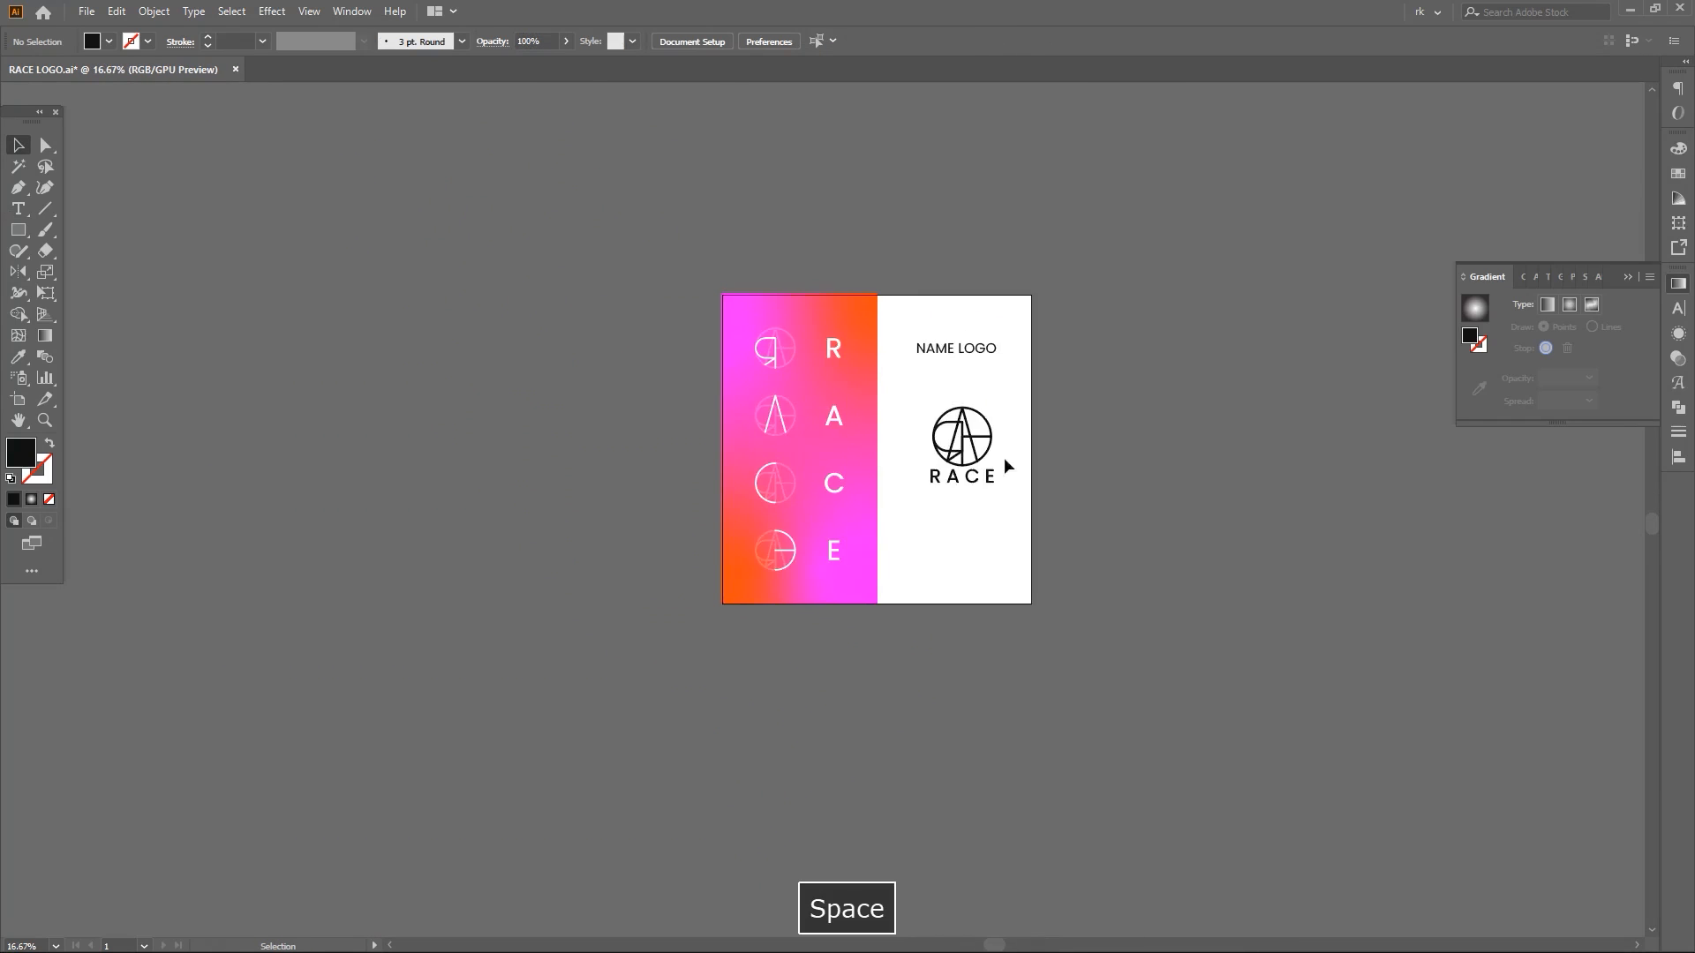
# Enlarge the main emblem and its RACE text beneath the NAME LOGO heading
pyautogui.scroll(2, 1004, 457)
pyautogui.click(959, 414)
pyautogui.moveTo(849, 406); pyautogui.dragTo(832, 406)
pyautogui.click(941, 555)
pyautogui.moveTo(941, 554); pyautogui.dragTo(872, 667)
# Draw a thin bar about 192 px wide and 14 px high below the logo and fill it with the gradient's magenta
pyautogui.press('m')
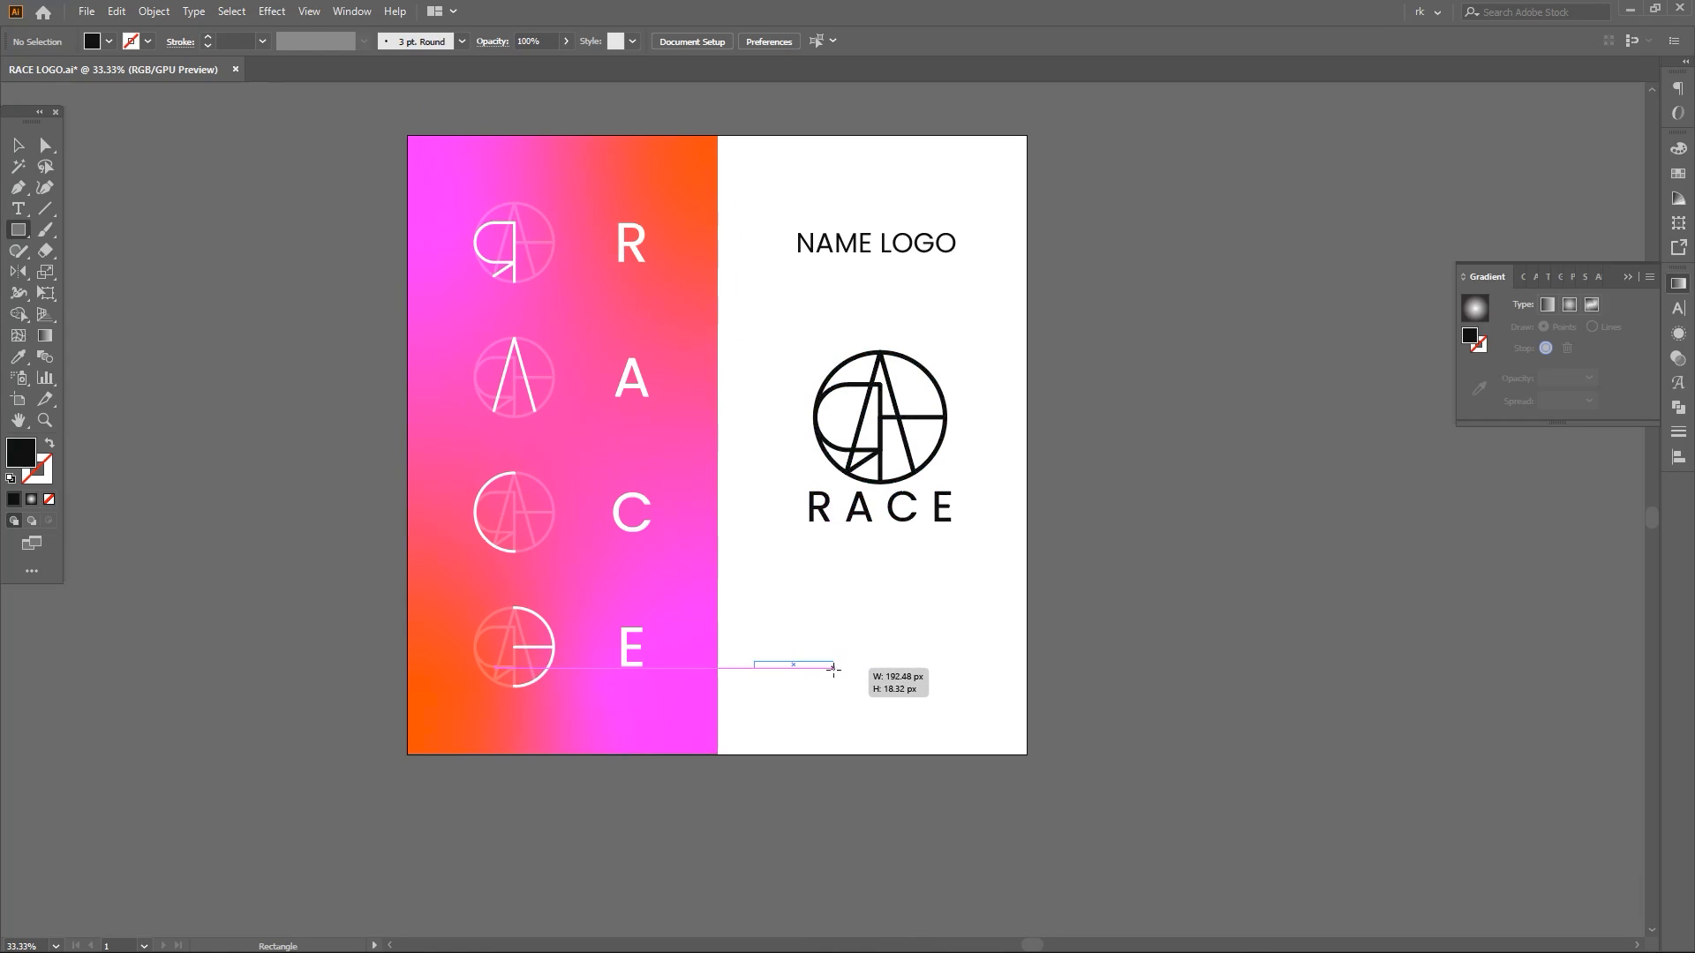
pyautogui.press('i')
pyautogui.keyDown('shift'); pyautogui.click(706, 652); pyautogui.keyUp('shift')
pyautogui.press('v')
# Duplicate the magenta bar beside itself and fill the copy with the gradient's orange
pyautogui.click(822, 694)
pyautogui.moveTo(946, 684); pyautogui.dragTo(934, 684)
pyautogui.press('i')
pyautogui.keyDown('shift'); pyautogui.click(445, 713); pyautogui.keyUp('shift')
pyautogui.press('v')
pyautogui.click(908, 733)
# Group the magenta and orange bars and stretch the group across the full width of the white half
pyautogui.scroll(3, 801, 684)
pyautogui.moveTo(849, 633); pyautogui.dragTo(994, 624)
pyautogui.keyDown('shift'); pyautogui.click(1046, 629); pyautogui.keyUp('shift')
pyautogui.hotkey('ctrl', 'g')
pyautogui.hscroll(1, 1093, 575)
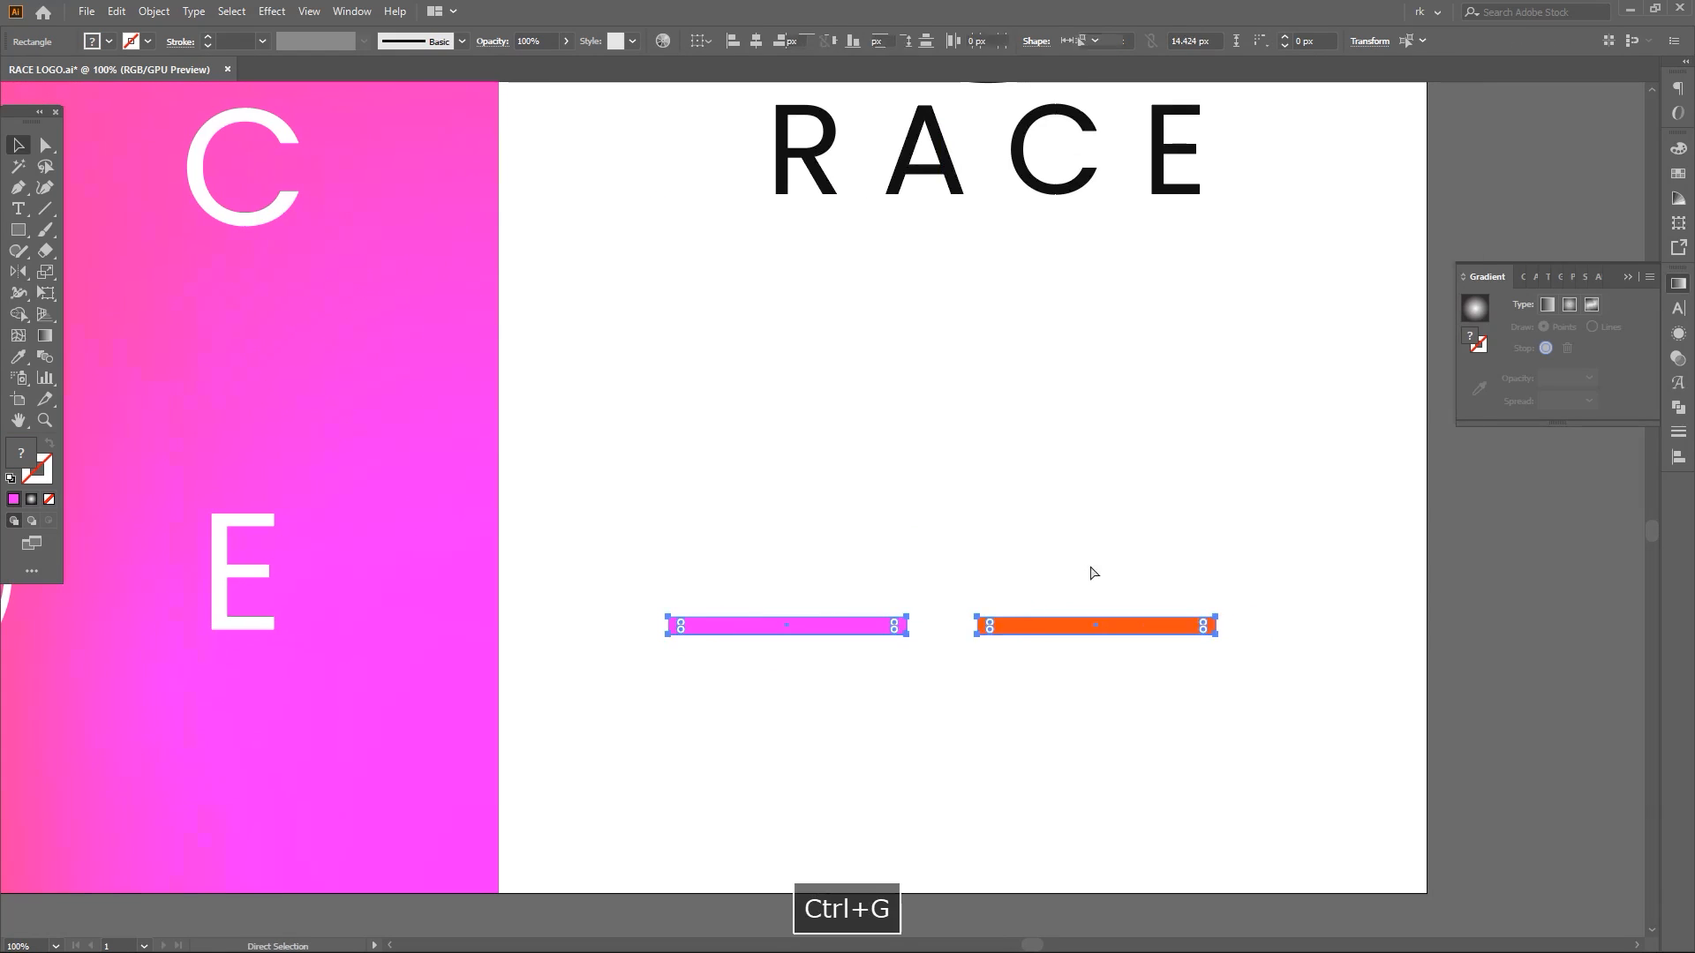
pyautogui.moveTo(1218, 625); pyautogui.dragTo(1307, 629)
pyautogui.moveTo(1424, 628); pyautogui.dragTo(1426, 628)
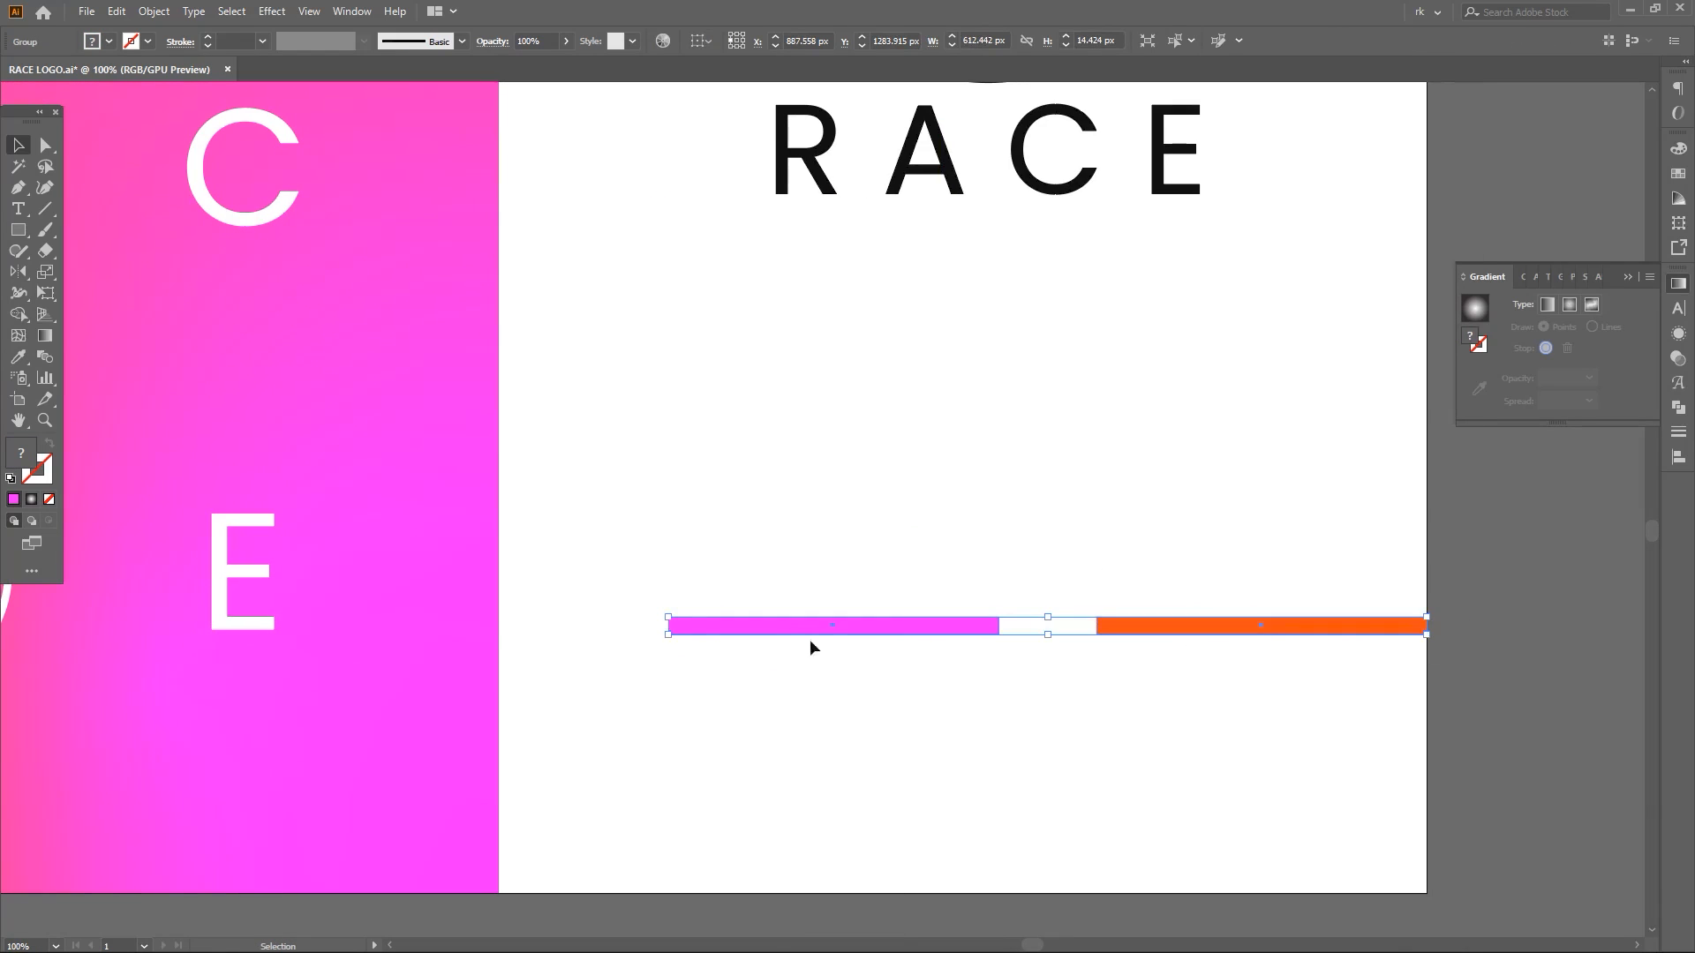
pyautogui.moveTo(636, 625); pyautogui.dragTo(500, 627)
# Align the NAME LOGO heading, the main logo and the bars to a common vertical center line
pyautogui.scroll(-3, 902, 758)
pyautogui.hotkey('ctrl', 'a')
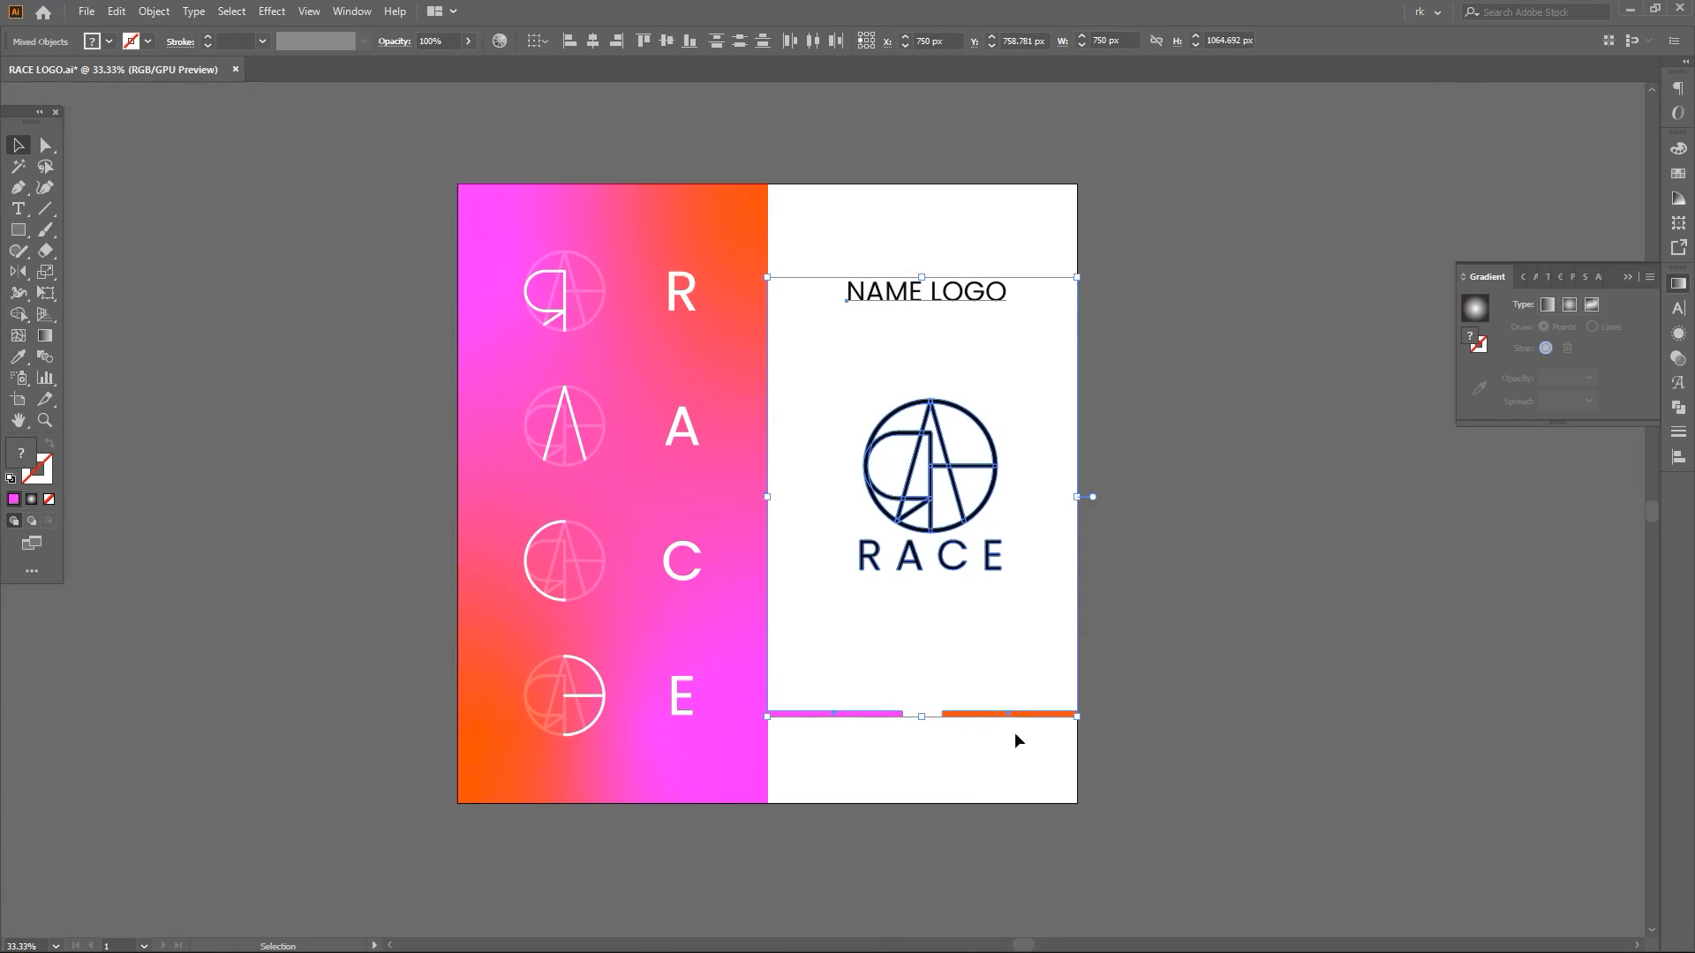
pyautogui.click(592, 41)
pyautogui.click(1125, 530)
# Scale the stretched color bars back down around their center to fit beneath the logo
pyautogui.click(1059, 713)
pyautogui.scroll(3, 1064, 708)
pyautogui.moveTo(1088, 719); pyautogui.dragTo(905, 612)
pyautogui.click(1055, 662)
pyautogui.scroll(-4, 1055, 662)
pyautogui.moveTo(983, 672); pyautogui.dragTo(983, 646)
pyautogui.click(1042, 574)
pyautogui.scroll(1, 1041, 574)
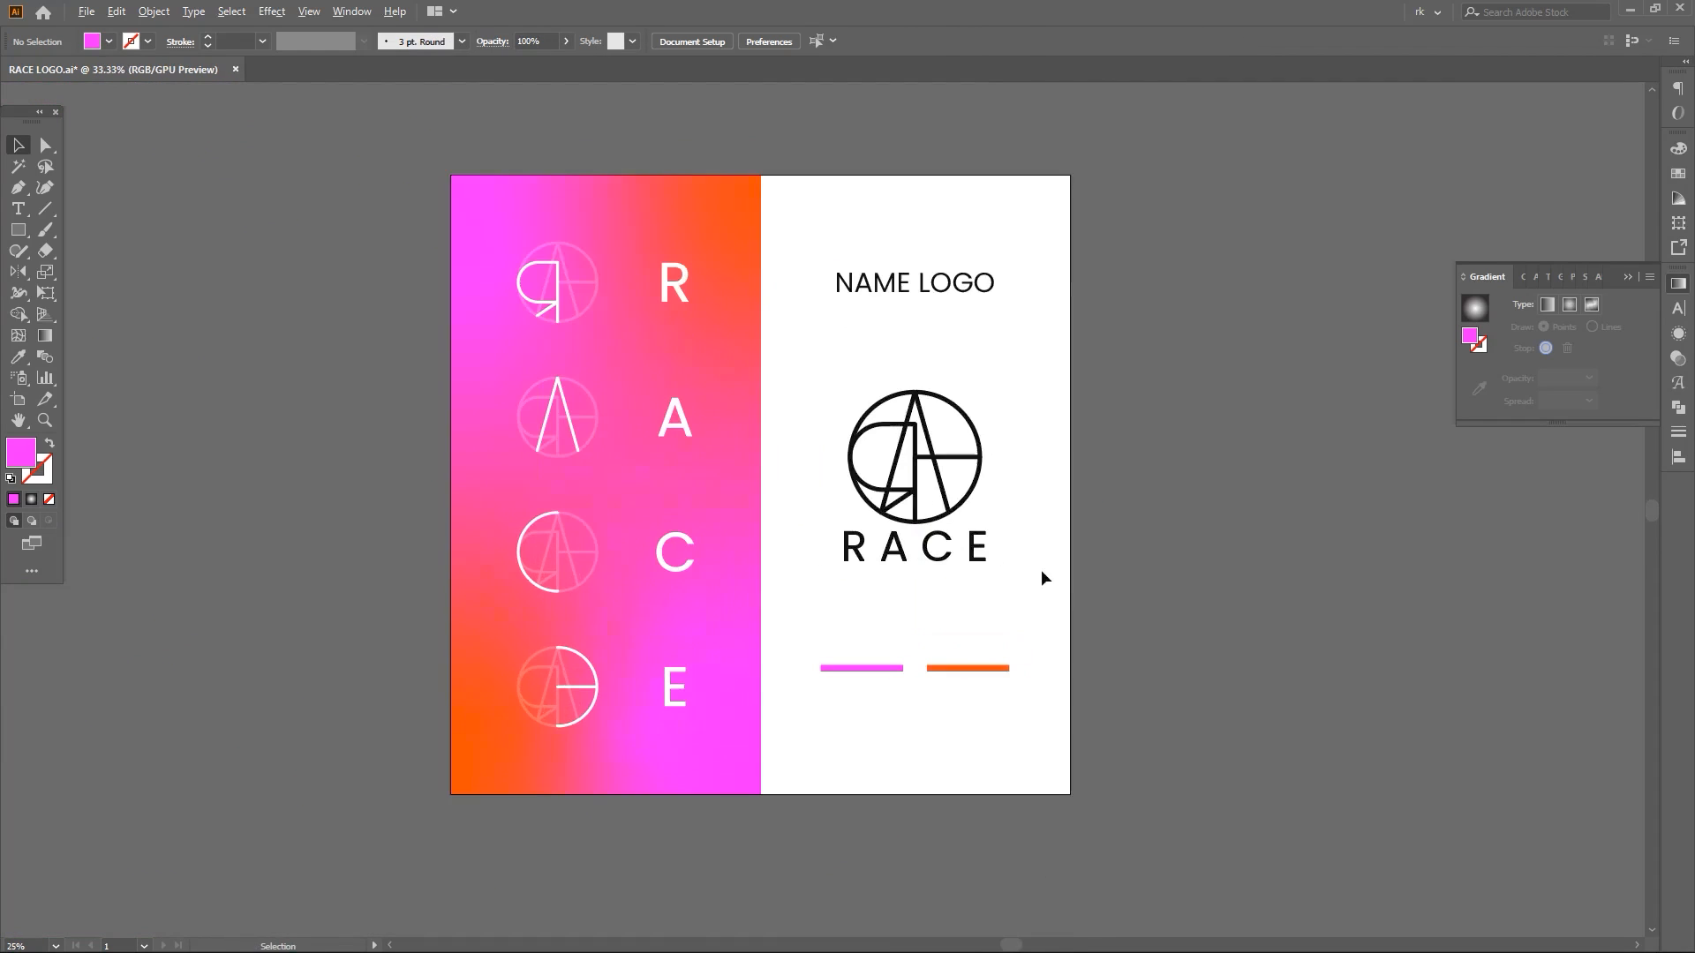
# Nudge the pair of color bars down by three large increments, farther from the logo
pyautogui.moveTo(1063, 555); pyautogui.dragTo(1000, 558)
pyautogui.scroll(1, 999, 566)
pyautogui.click(836, 722)
pyautogui.hotkey('shift', 'Down')
pyautogui.hotkey('shift', 'Down')
pyautogui.hotkey('shift', 'Down')
pyautogui.click(969, 618)
pyautogui.press('v')
# Unite the main emblem and RACE text shapes and apply the left panel's magenta-orange gradient to them
pyautogui.scroll(-3, 976, 570)
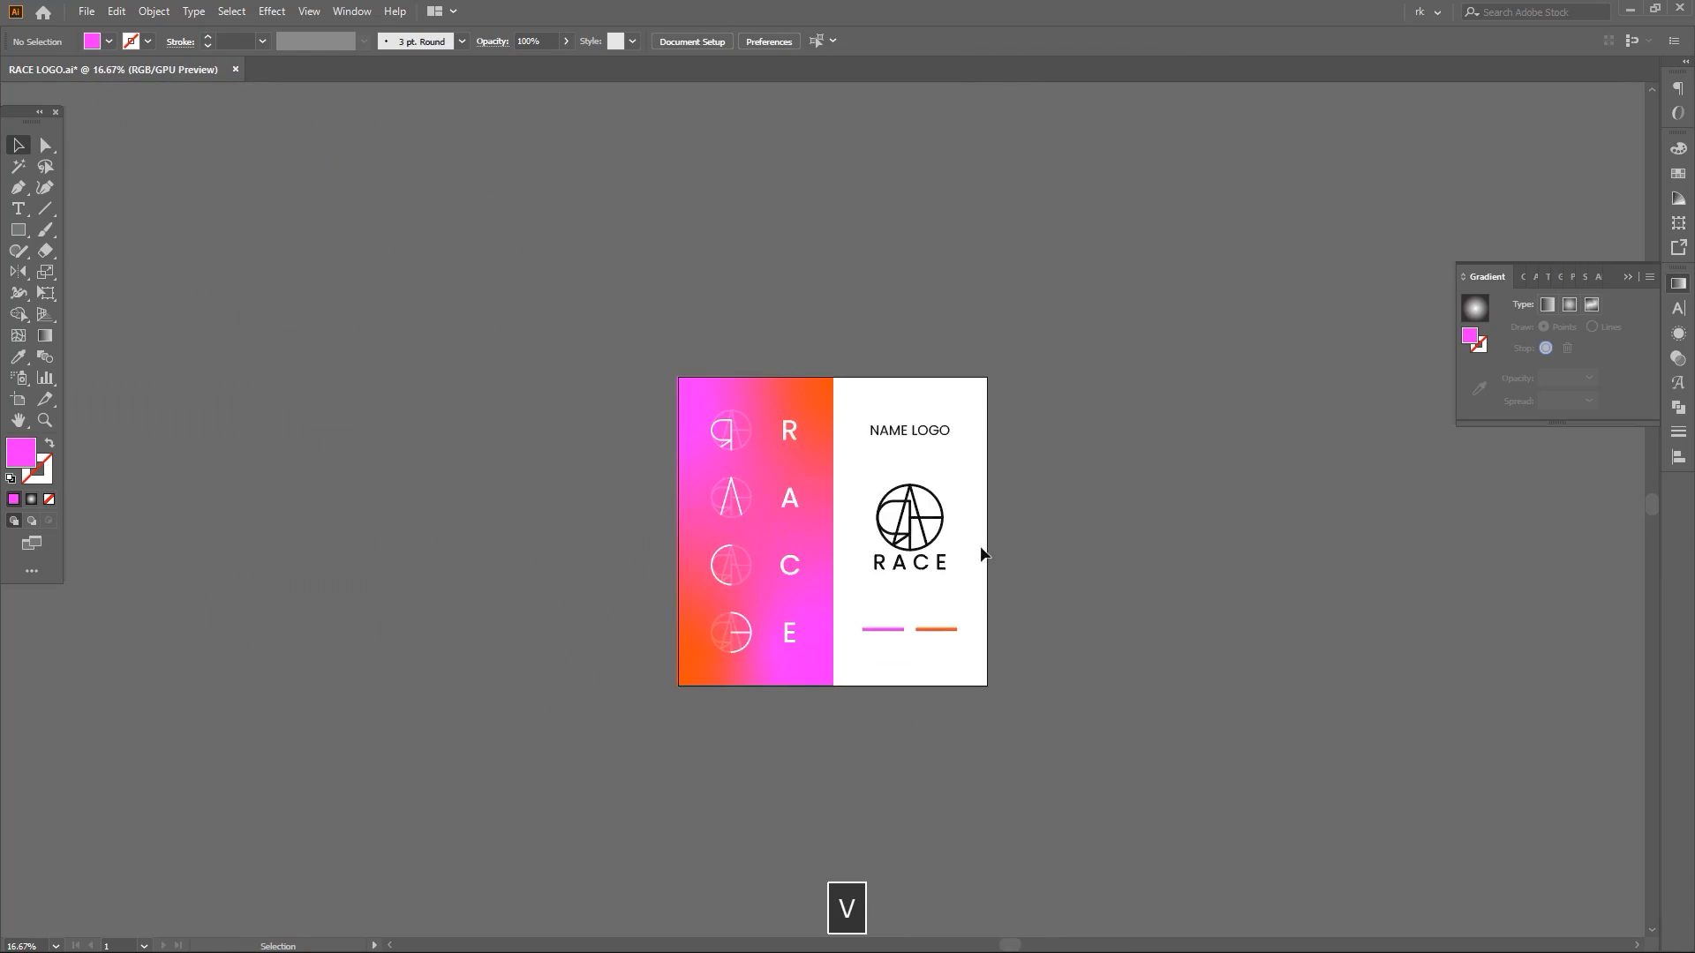
pyautogui.scroll(2, 980, 546)
pyautogui.moveTo(992, 625); pyautogui.dragTo(990, 596)
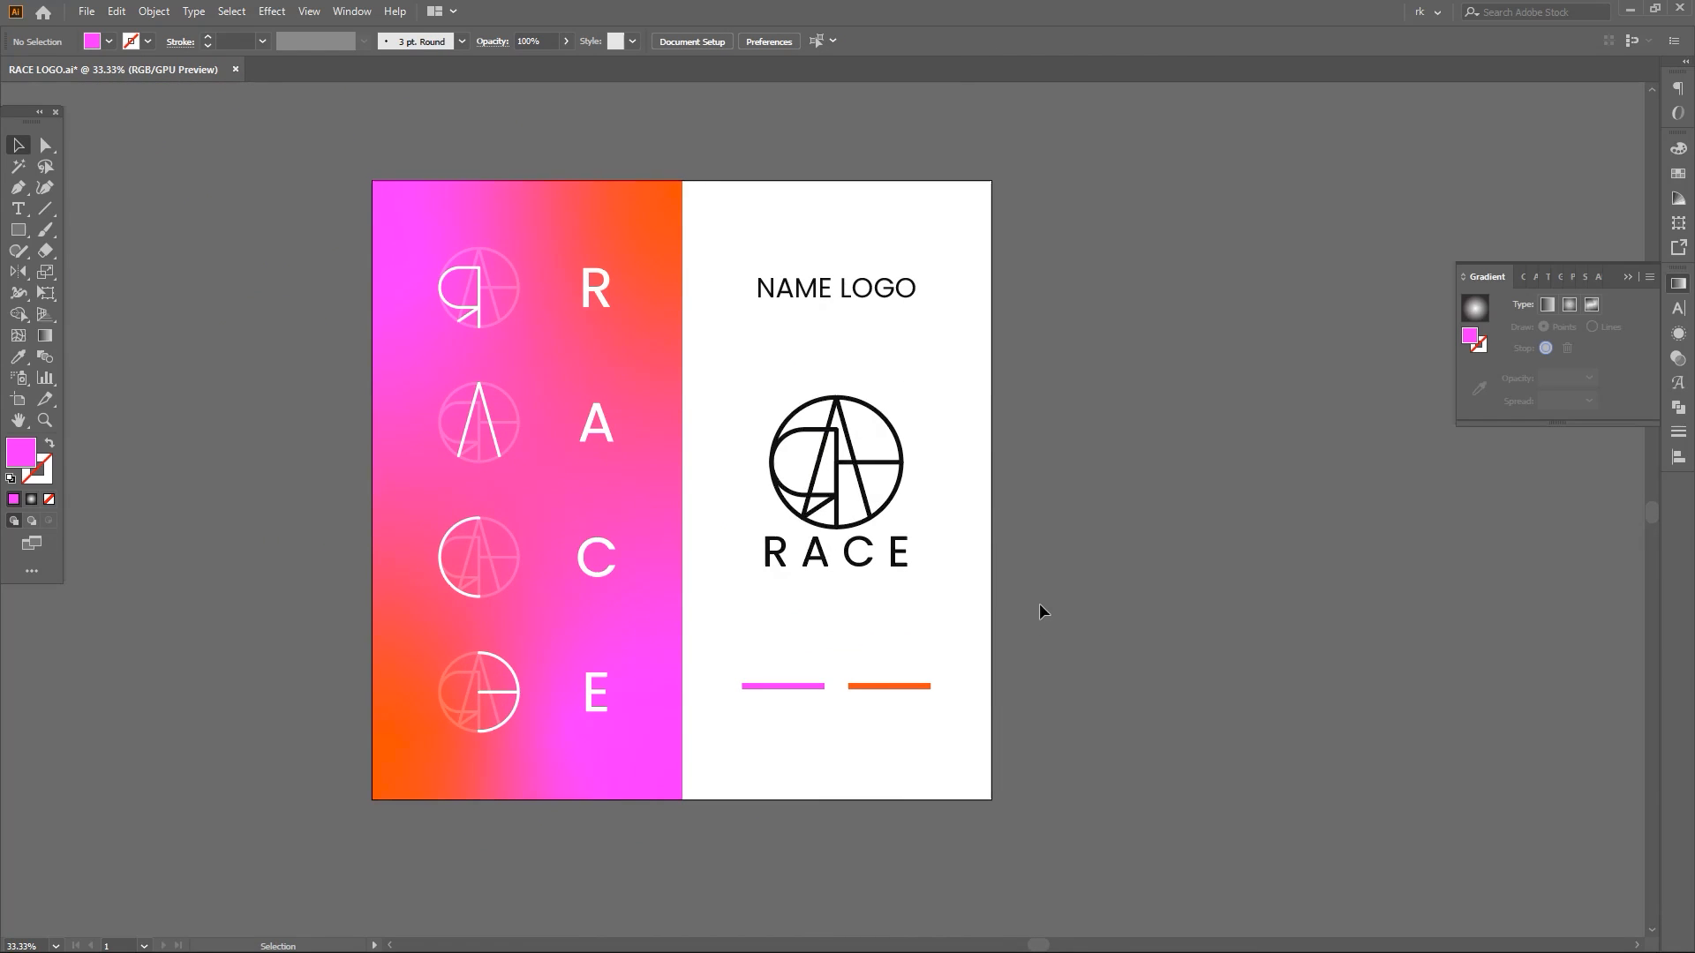
pyautogui.moveTo(1024, 602); pyautogui.dragTo(750, 377)
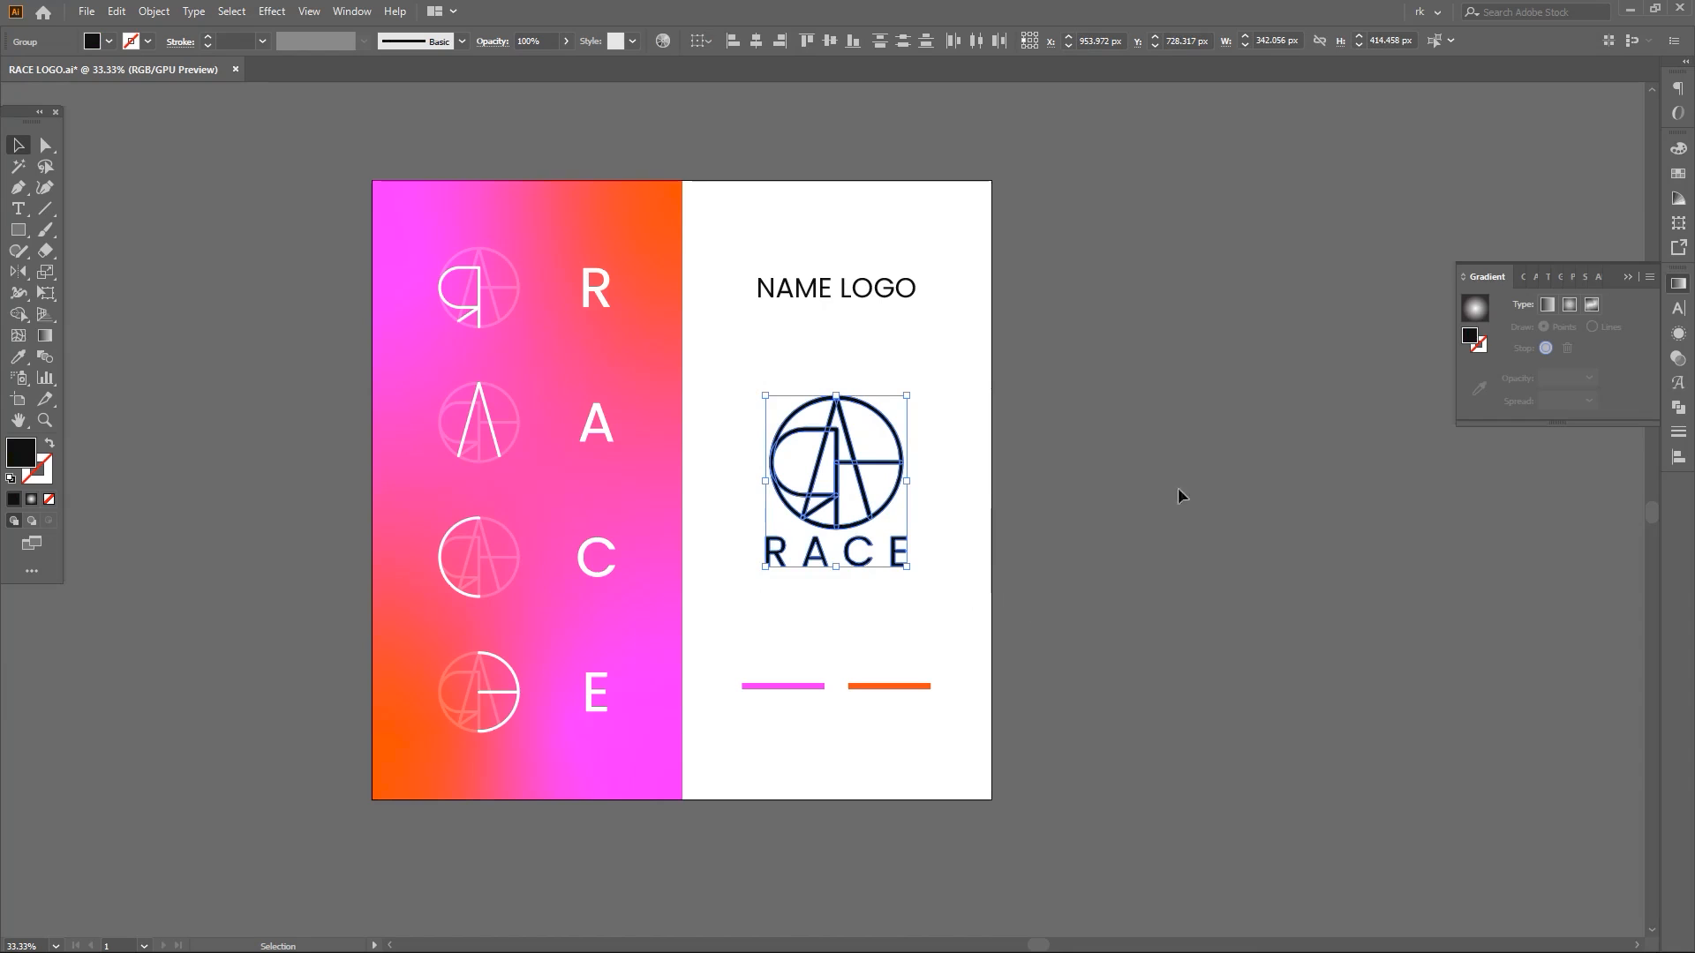
pyautogui.click(1678, 407)
pyautogui.click(1471, 324)
pyautogui.press('i')
pyautogui.click(580, 473)
pyautogui.press('v')
pyautogui.click(1024, 496)
# Adjust the emblem's freeform gradient points so magenta sits near the top and orange at the circle's lower left
pyautogui.hotkey('ctrl', '=')
pyautogui.hotkey('ctrl', '=')
pyautogui.moveTo(1040, 507); pyautogui.dragTo(955, 508)
pyautogui.press('a')
pyautogui.click(792, 419)
pyautogui.press('g')
pyautogui.hotkey('ctrl', '=')
pyautogui.hotkey('ctrl', '=')
pyautogui.moveTo(795, 652); pyautogui.dragTo(782, 361)
pyautogui.click(540, 653)
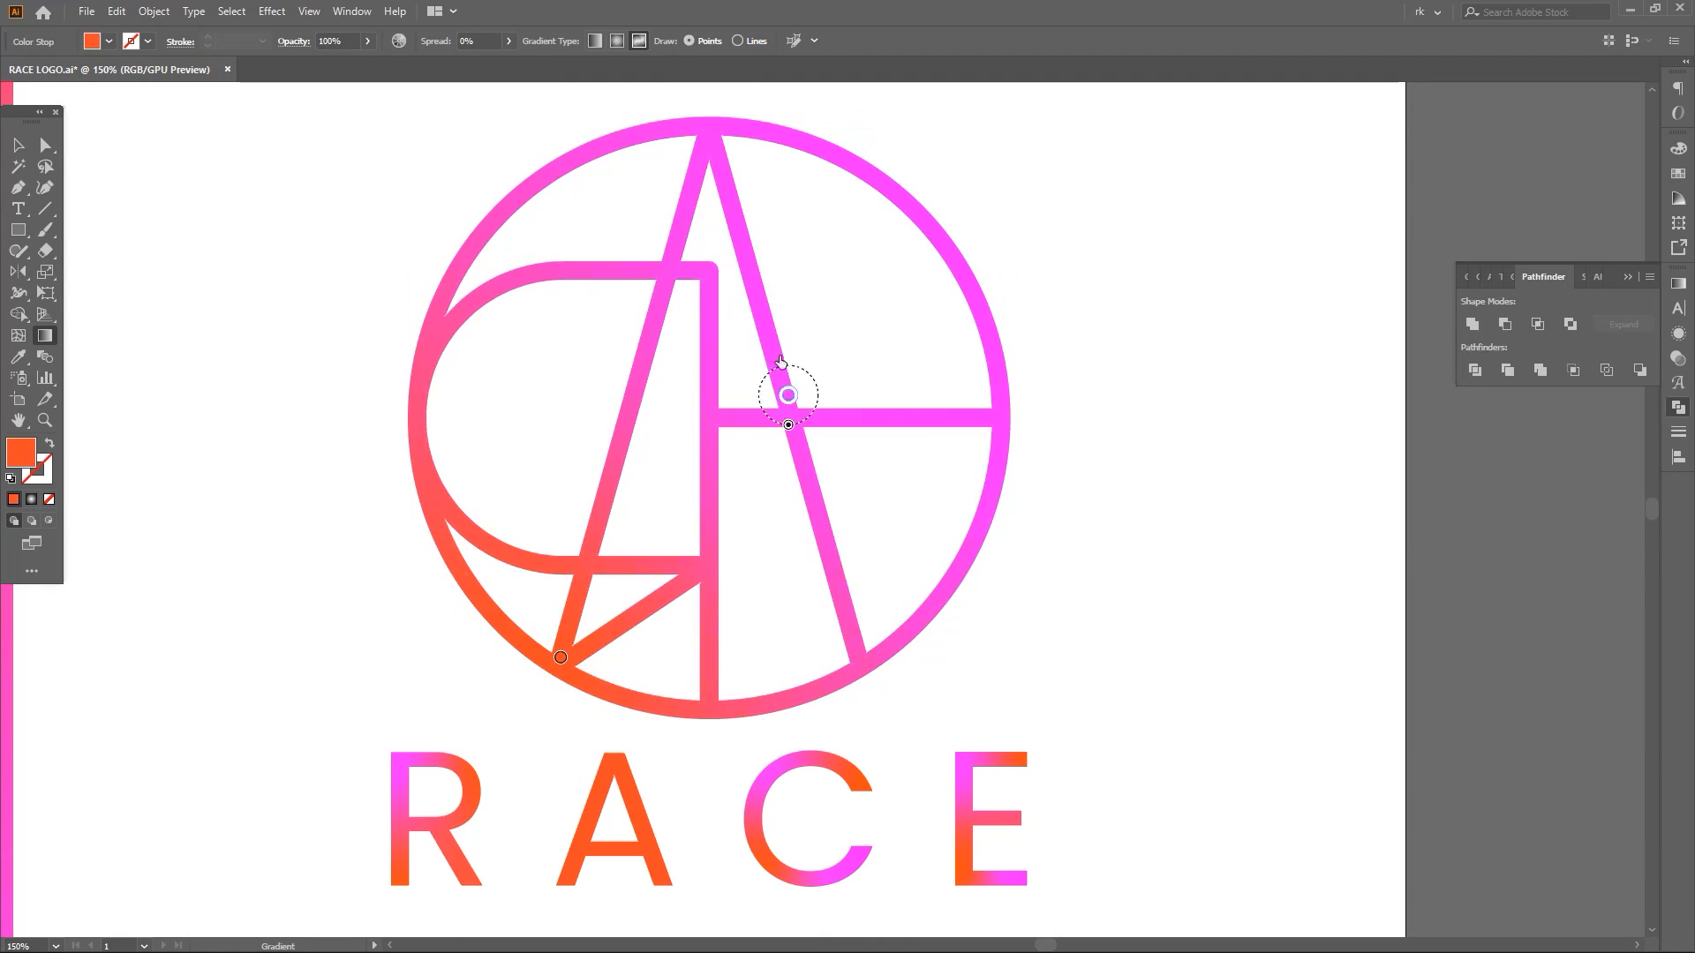
pyautogui.moveTo(746, 250); pyautogui.dragTo(746, 249)
pyautogui.press('v')
pyautogui.click(1063, 526)
# Select the RACE letters below the emblem and fill them with the orange of the color bar
pyautogui.scroll(-3, 1065, 538)
pyautogui.moveTo(1066, 607); pyautogui.dragTo(860, 706)
pyautogui.press('a')
pyautogui.moveTo(1018, 697); pyautogui.dragTo(892, 680)
pyautogui.press('g')
pyautogui.scroll(2, 890, 677)
pyautogui.press('i')
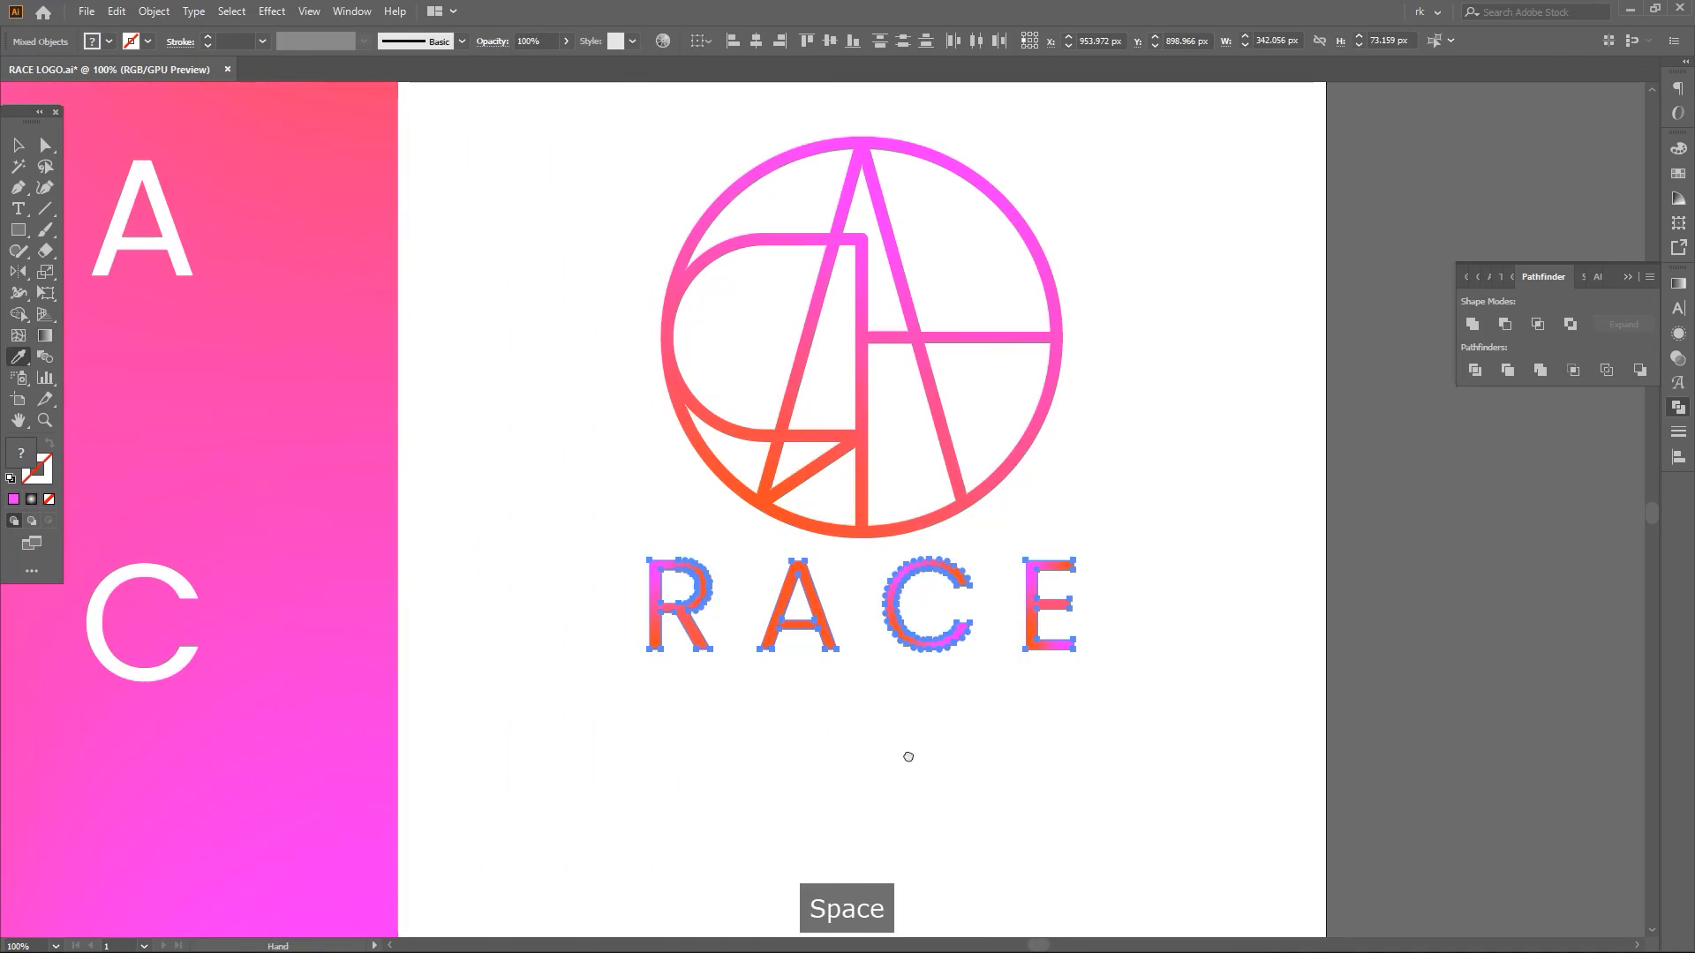
pyautogui.moveTo(908, 756); pyautogui.dragTo(870, 516)
pyautogui.click(902, 767)
pyautogui.press('v')
pyautogui.click(1028, 558)
# Convert the NAME LOGO heading to outlines and fill it with the same orange as the RACE letters
pyautogui.scroll(-3, 1059, 540)
pyautogui.moveTo(1089, 528); pyautogui.dragTo(990, 620)
pyautogui.scroll(1, 997, 411)
pyautogui.click(927, 298)
pyautogui.moveTo(997, 501); pyautogui.dragTo(991, 469)
pyautogui.hotkey('ctrl', 'shift', 'o')
pyautogui.press('i')
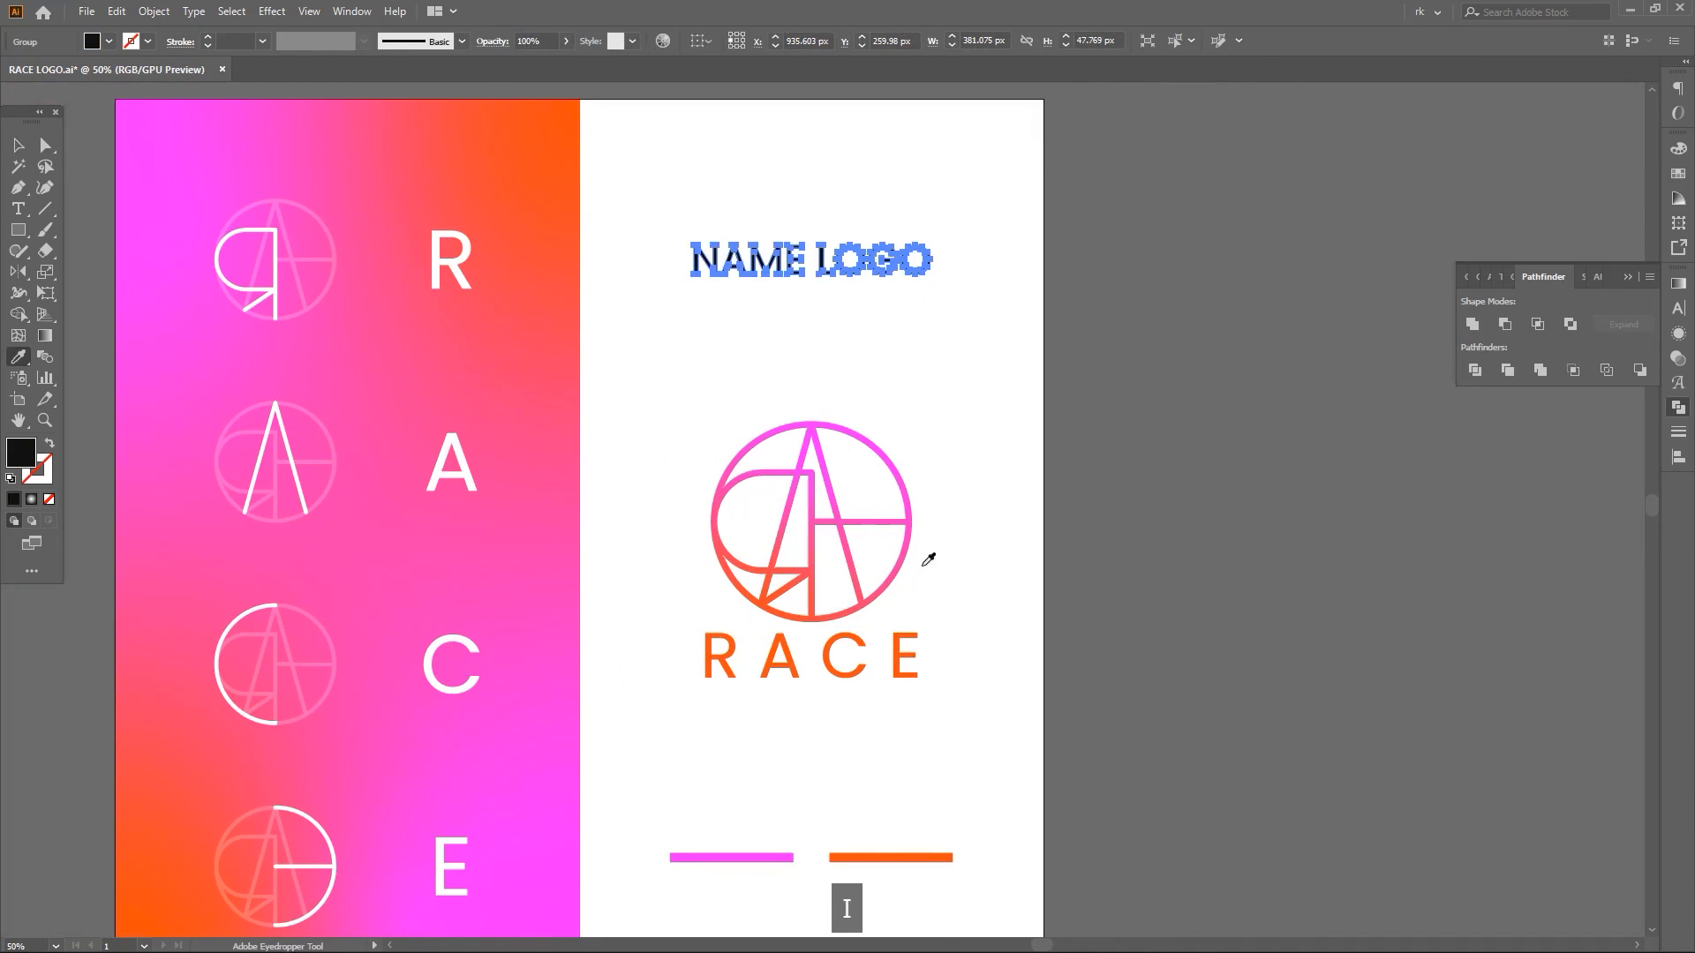
pyautogui.press('v')
pyautogui.click(1024, 635)
pyautogui.scroll(-2, 1031, 539)
pyautogui.scroll(1, 1031, 556)
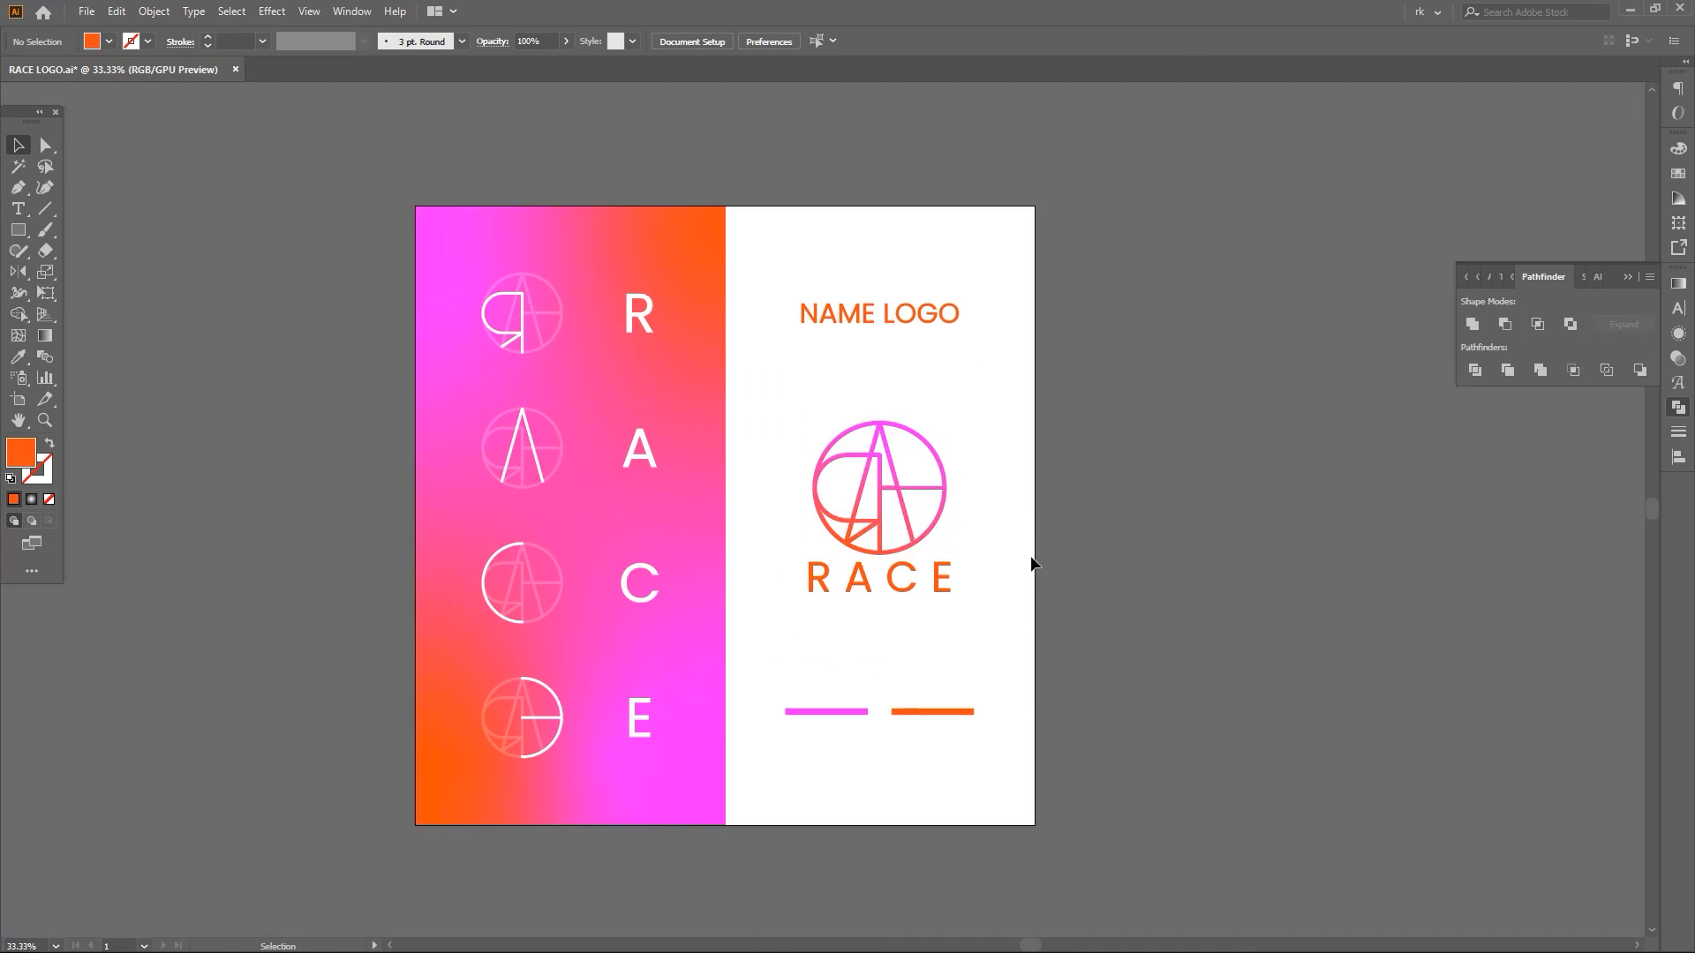